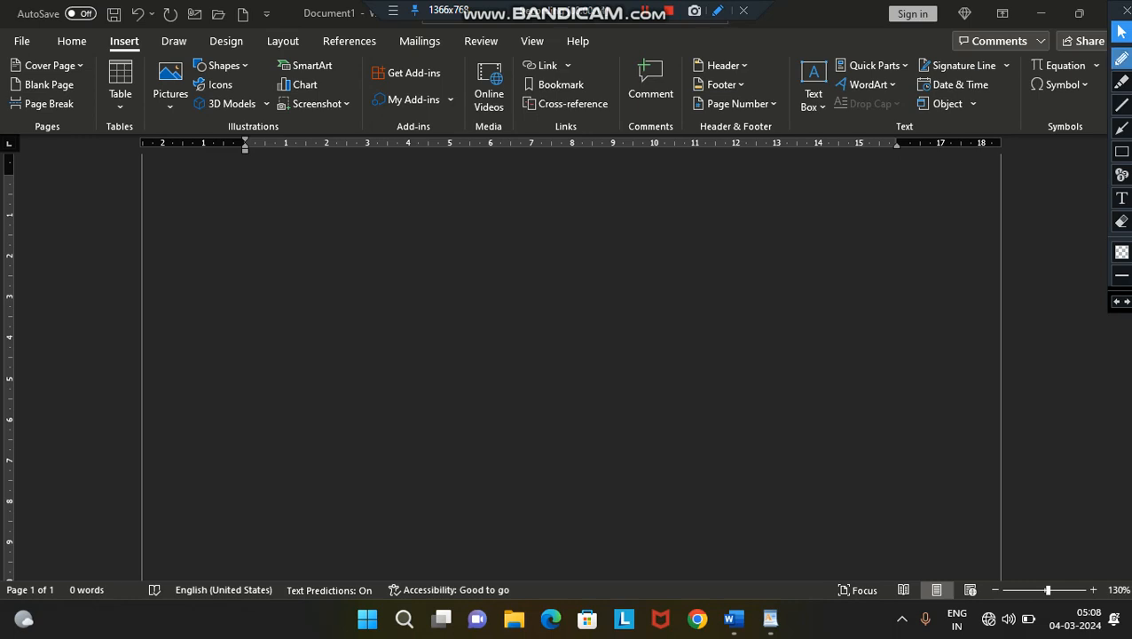
click(1121, 59)
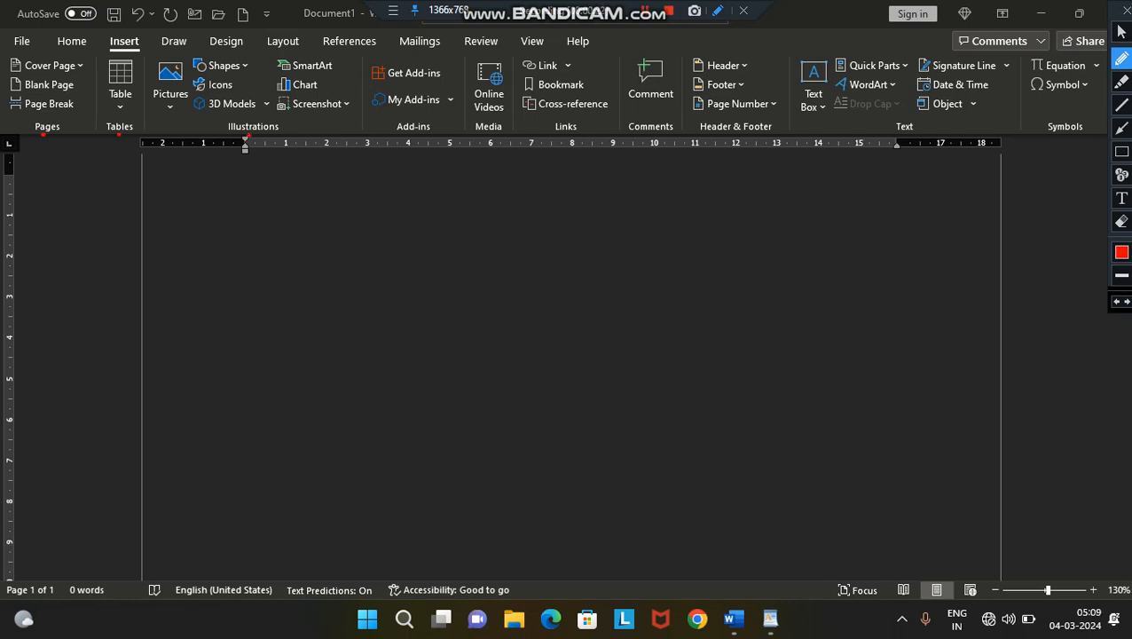
drag(491, 139, 575, 143)
click(1122, 221)
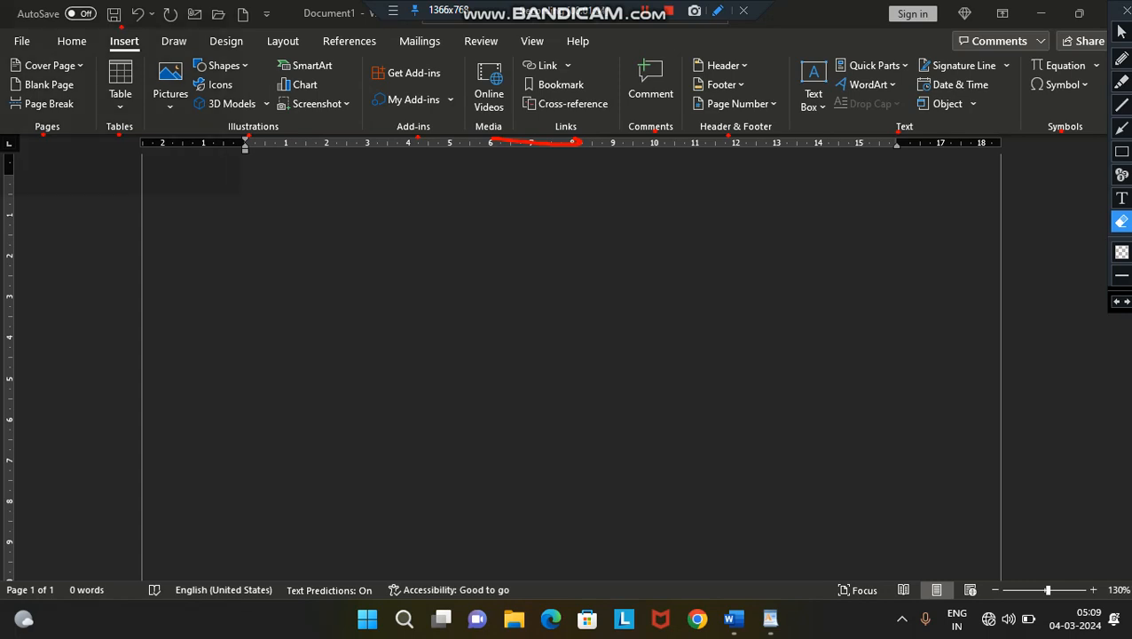
click(1122, 252)
click(1121, 31)
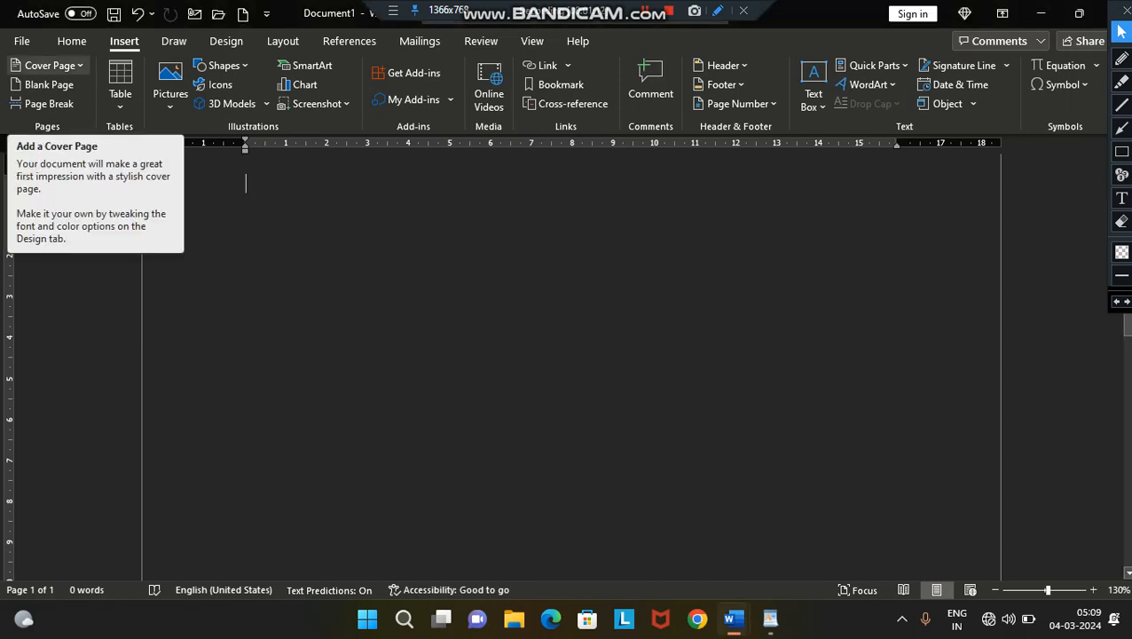
- Insert the built-in Grid cover page into the blank document
click(50, 65)
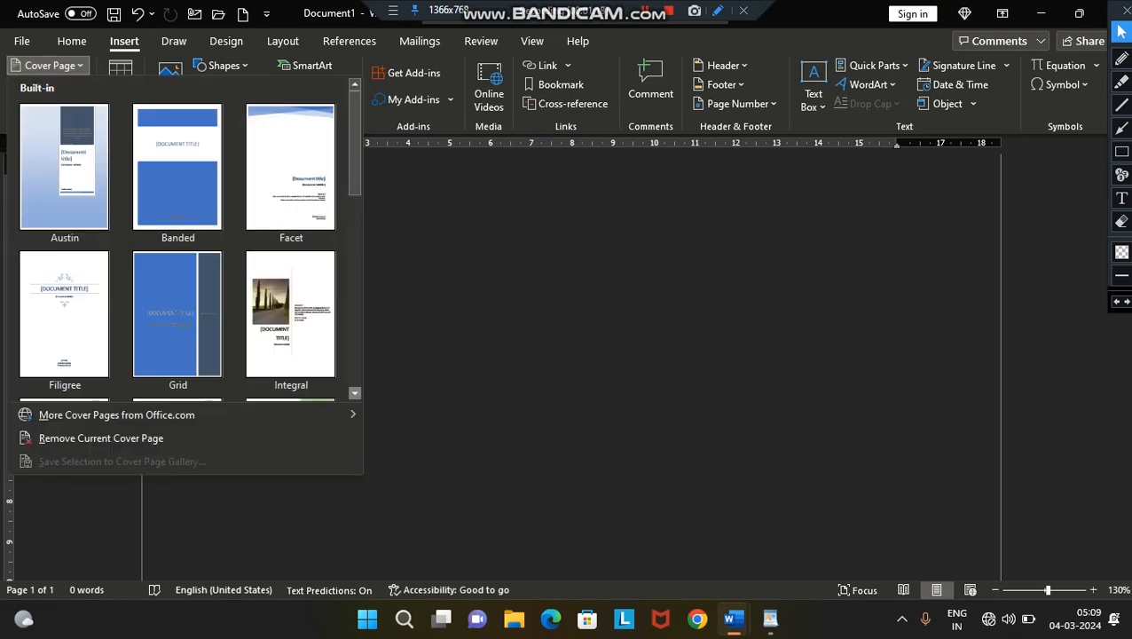
scroll(354, 392, down, 4)
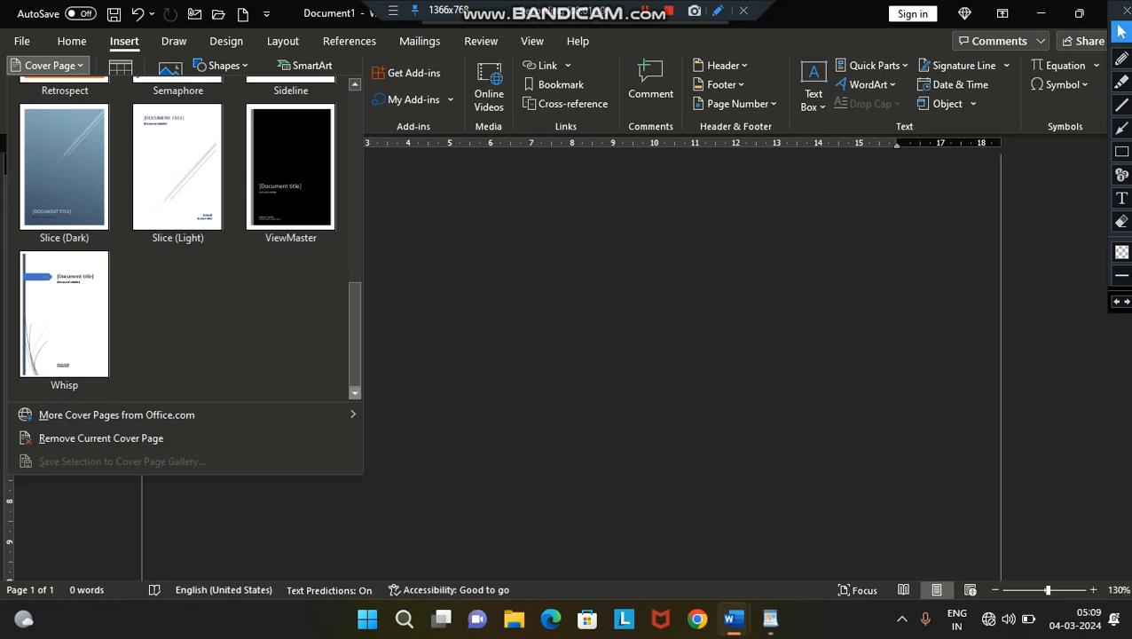
scroll(354, 83, up, 2)
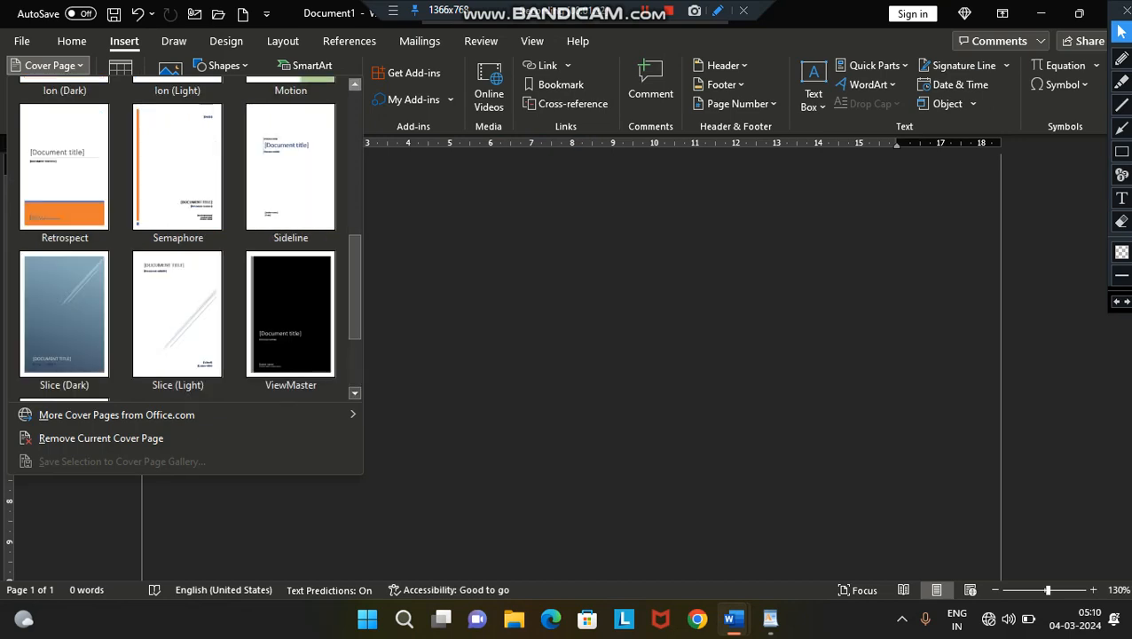
click(354, 83)
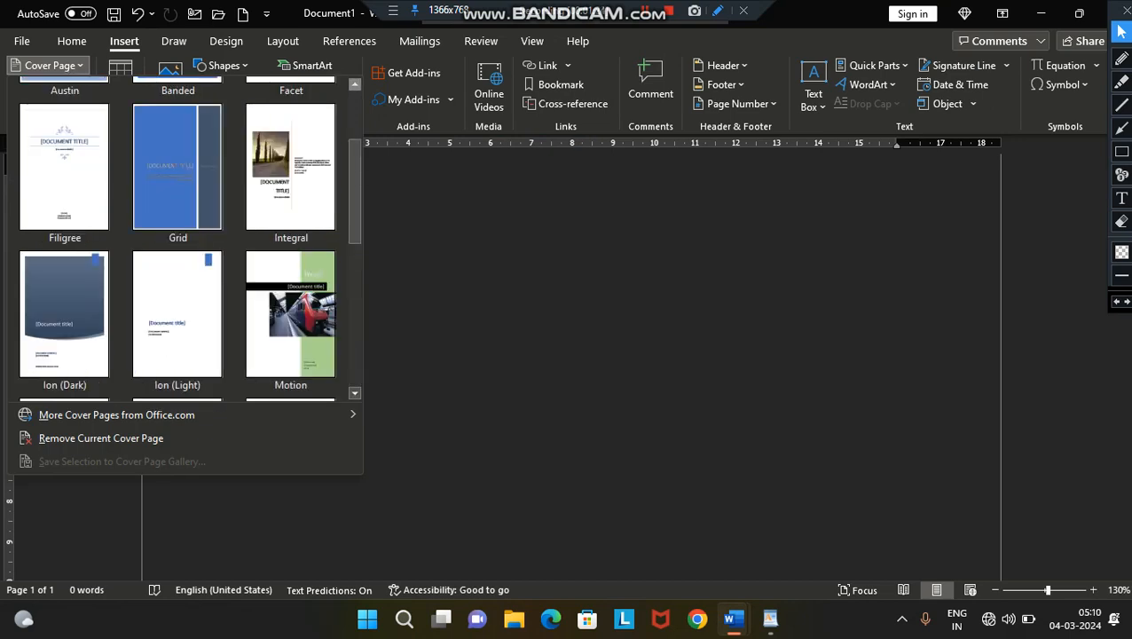
click(177, 167)
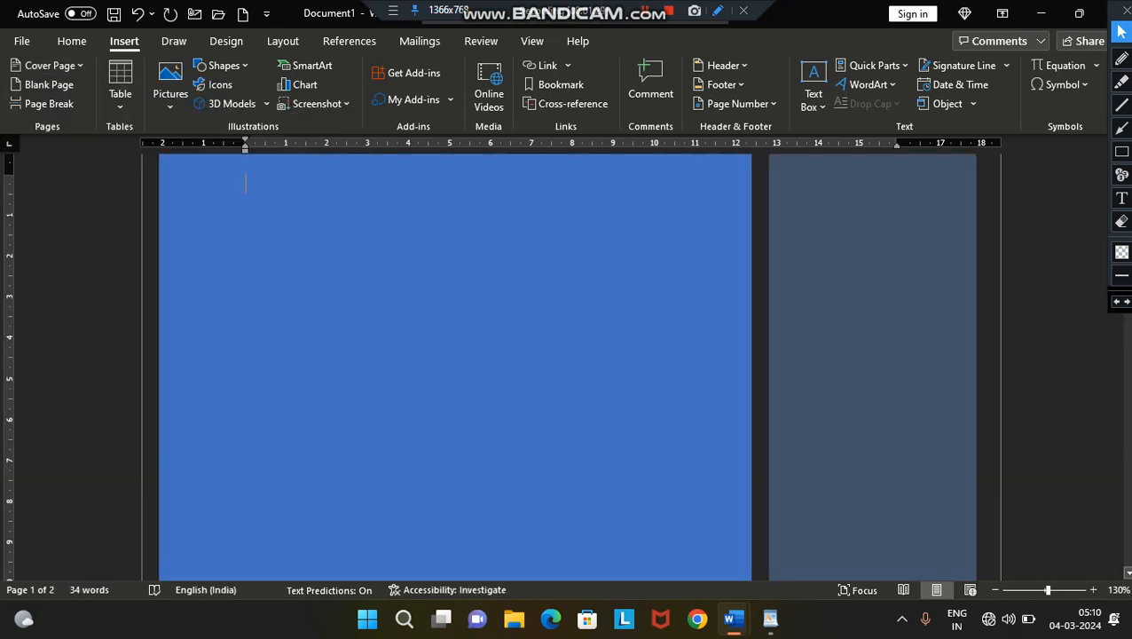
click(994, 589)
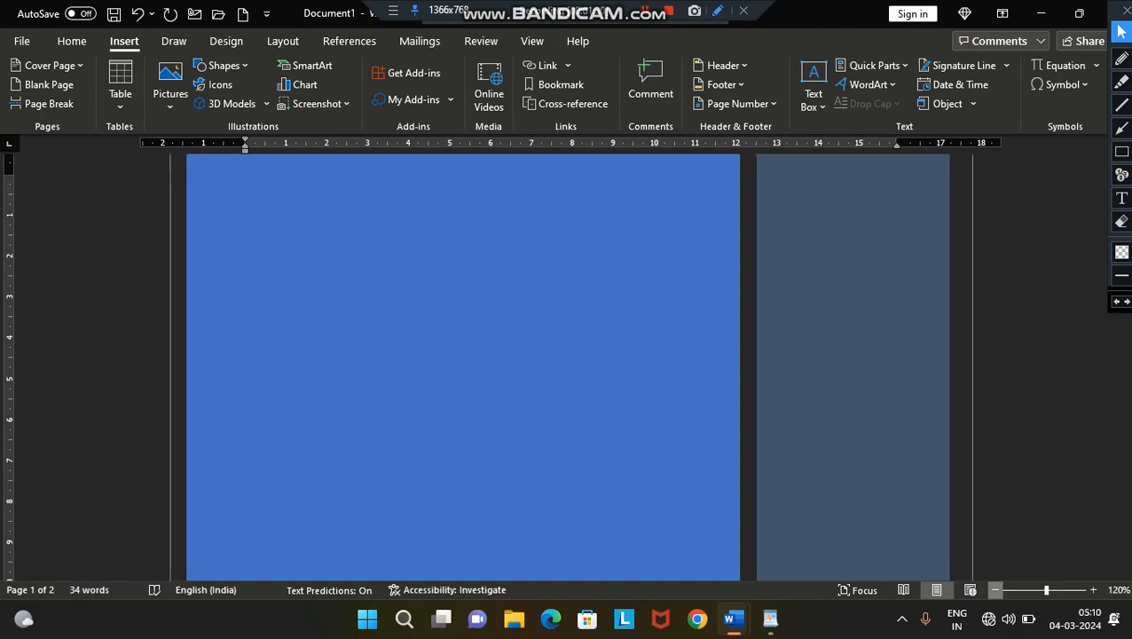
click(995, 589)
click(995, 589)
click(995, 589)
click(995, 589)
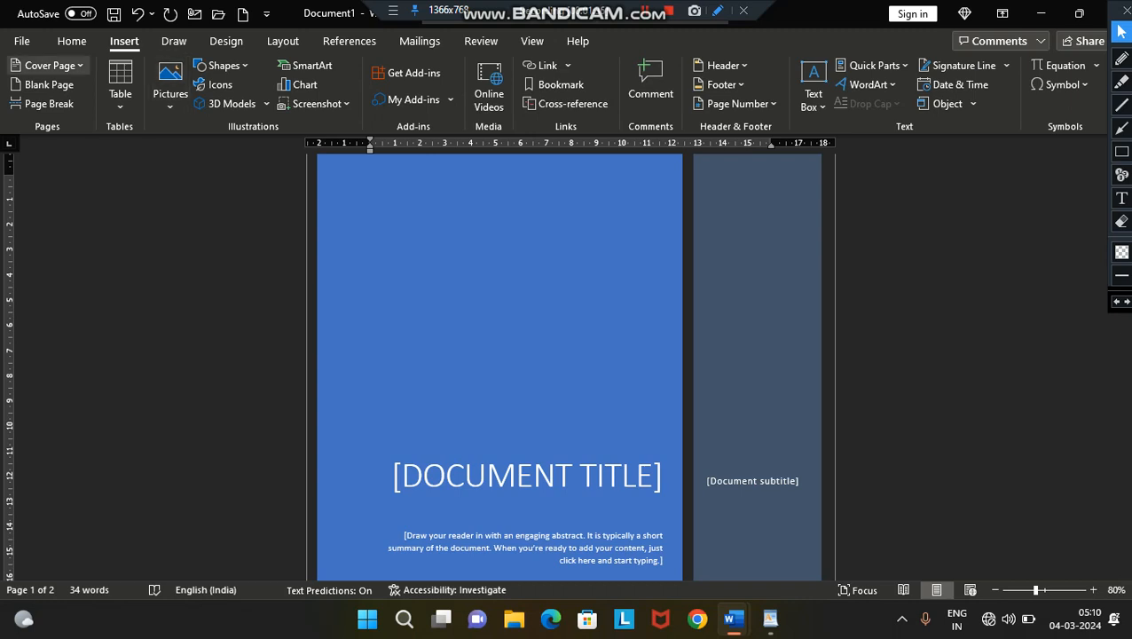
- Replace the cover page with the Banded design and set its document title to COMPUTER
click(48, 65)
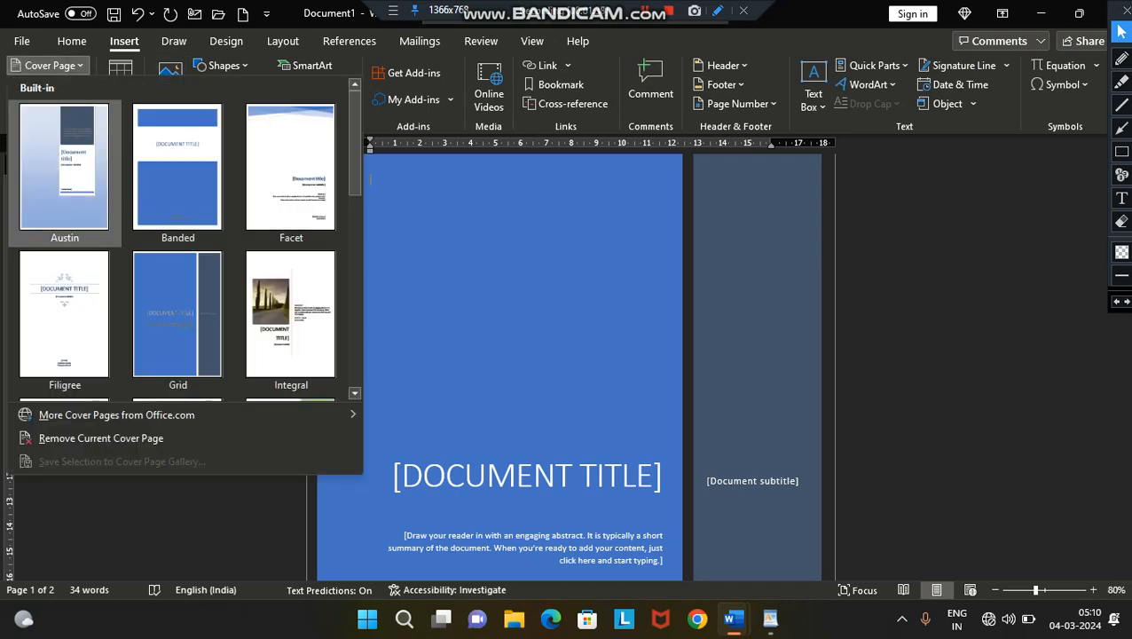
click(177, 166)
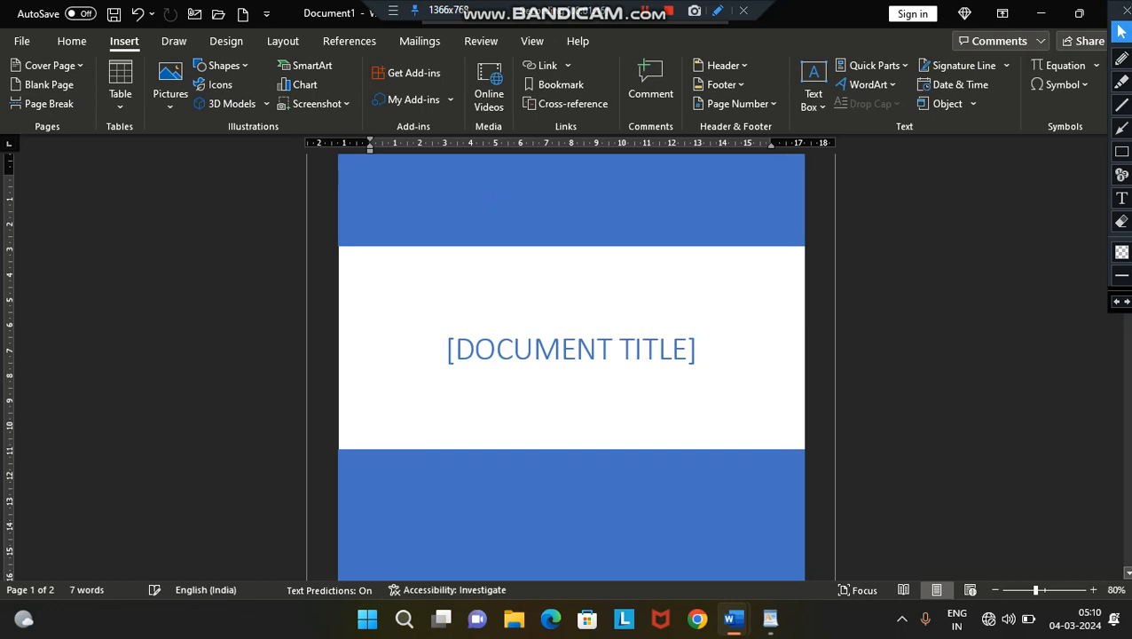
click(1093, 589)
click(1093, 590)
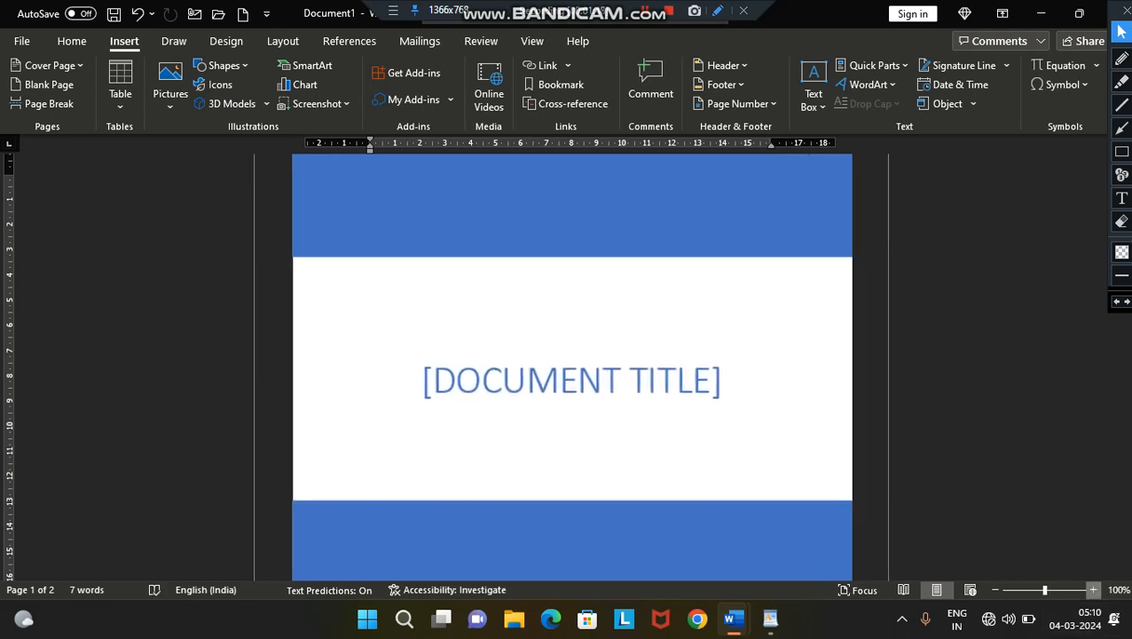
click(1093, 589)
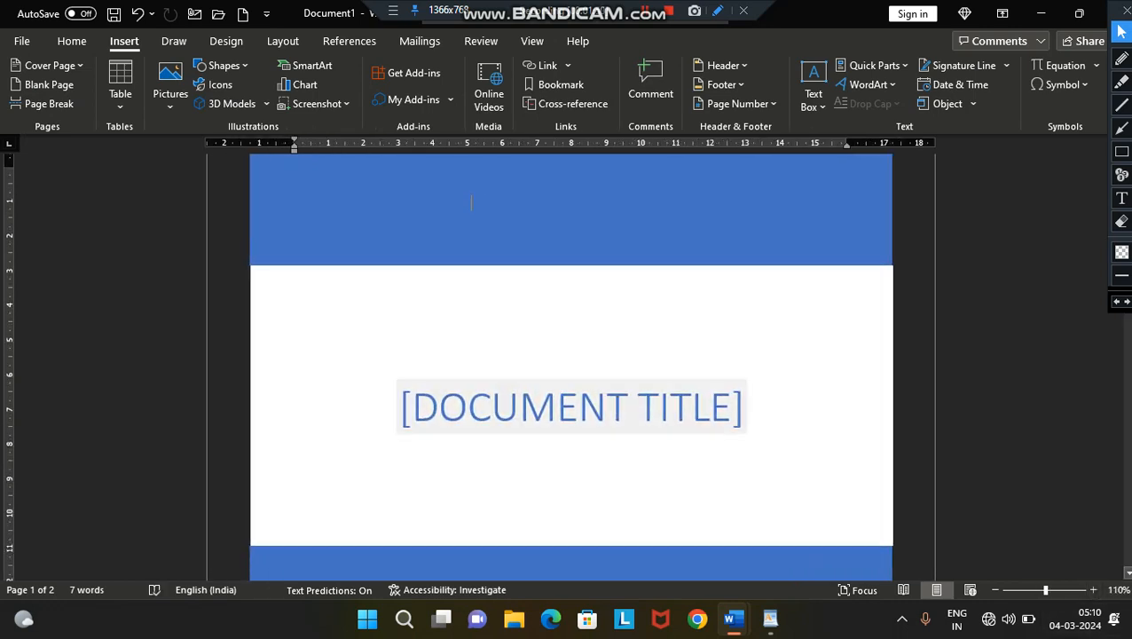
click(571, 408)
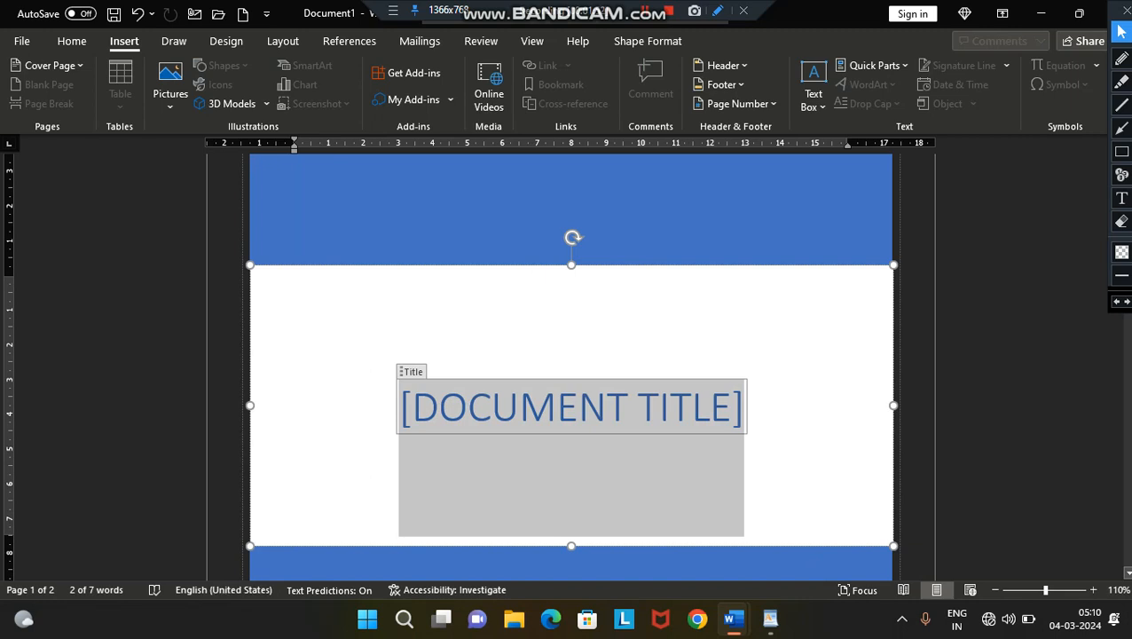
text(CO)
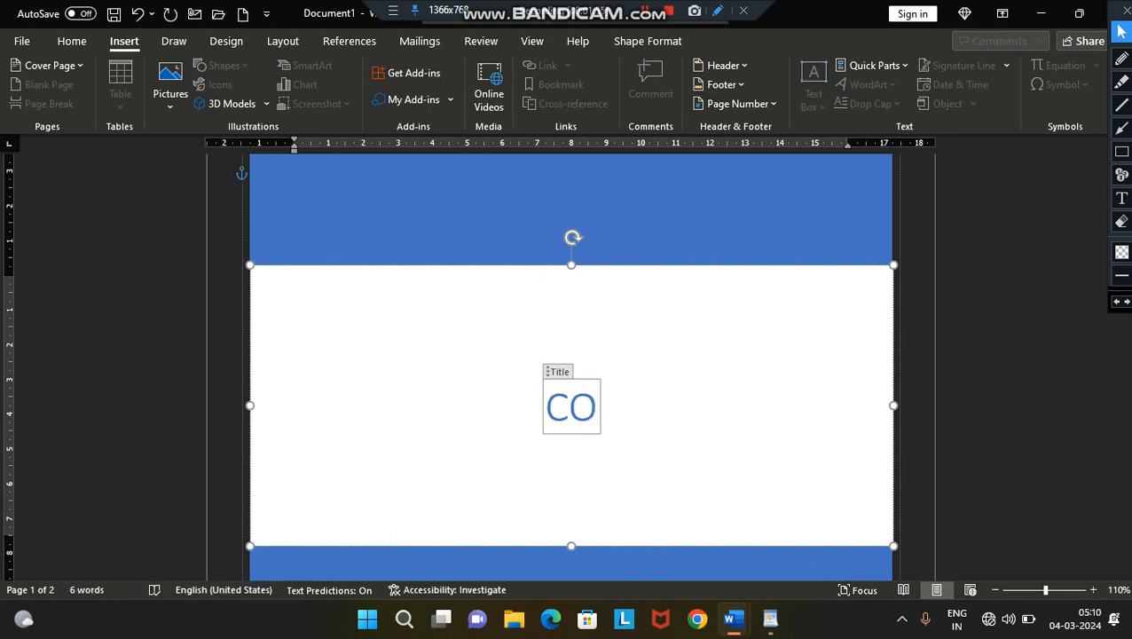
text(MPU)
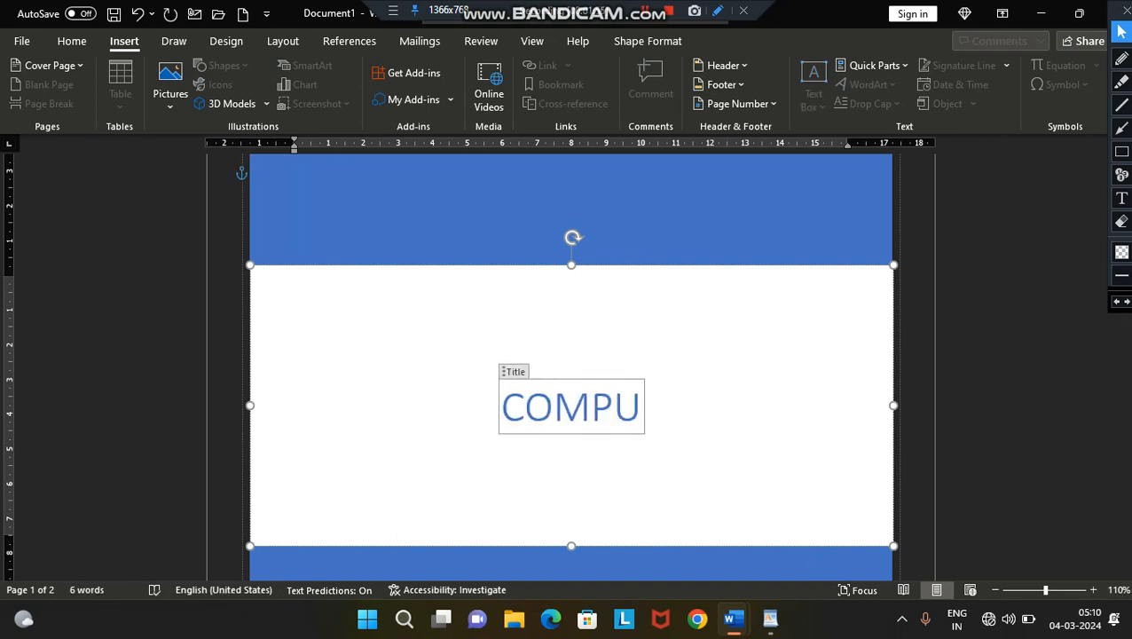
text(TER)
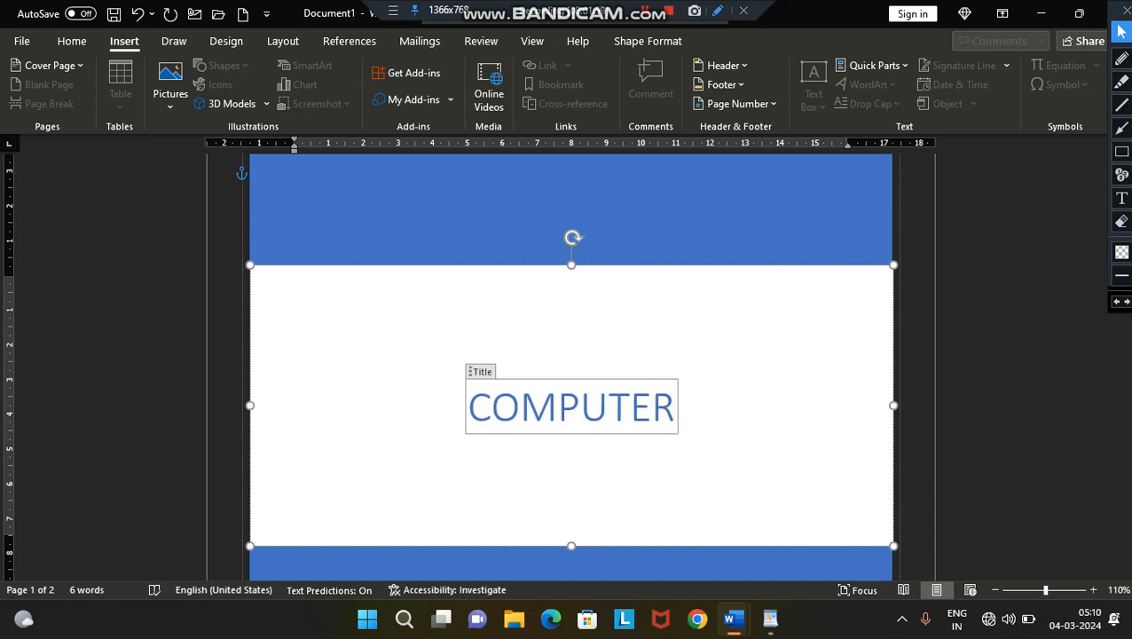
- Format the cover page title as bold, 90 pt, gold text
key(ctrl+a)
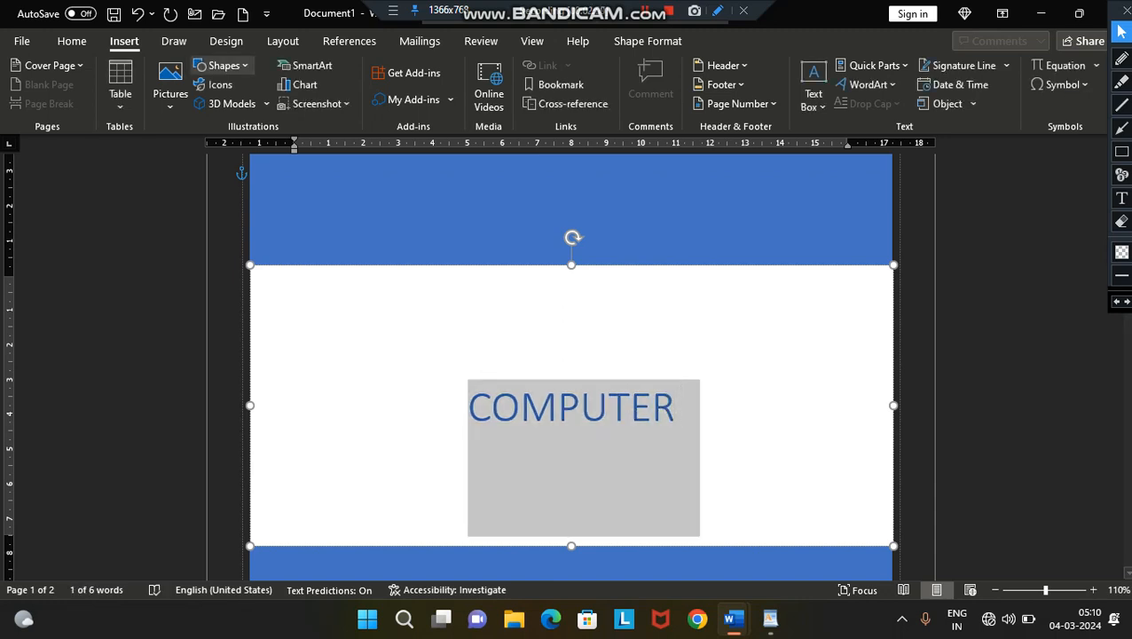
click(72, 40)
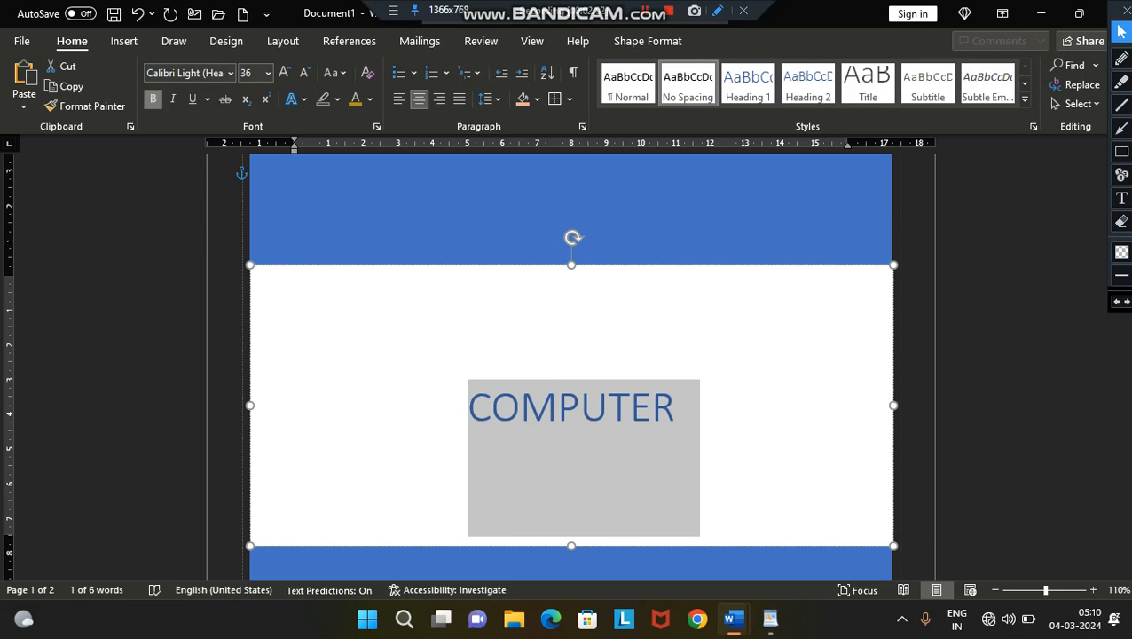
click(153, 98)
click(285, 72)
click(285, 72)
click(285, 72)
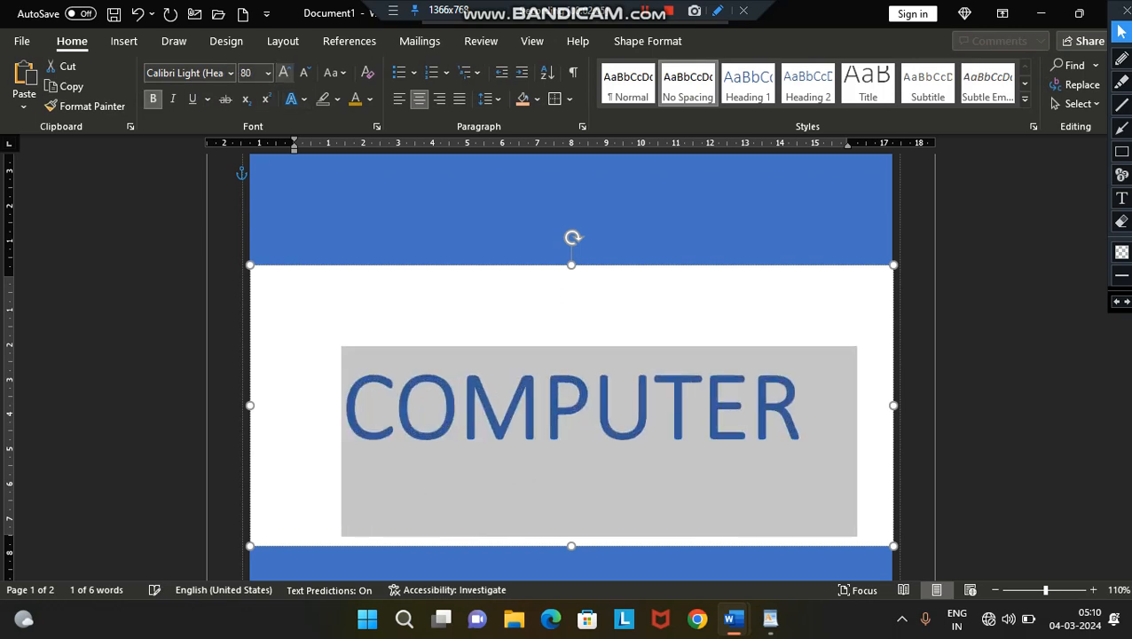
click(285, 73)
click(355, 99)
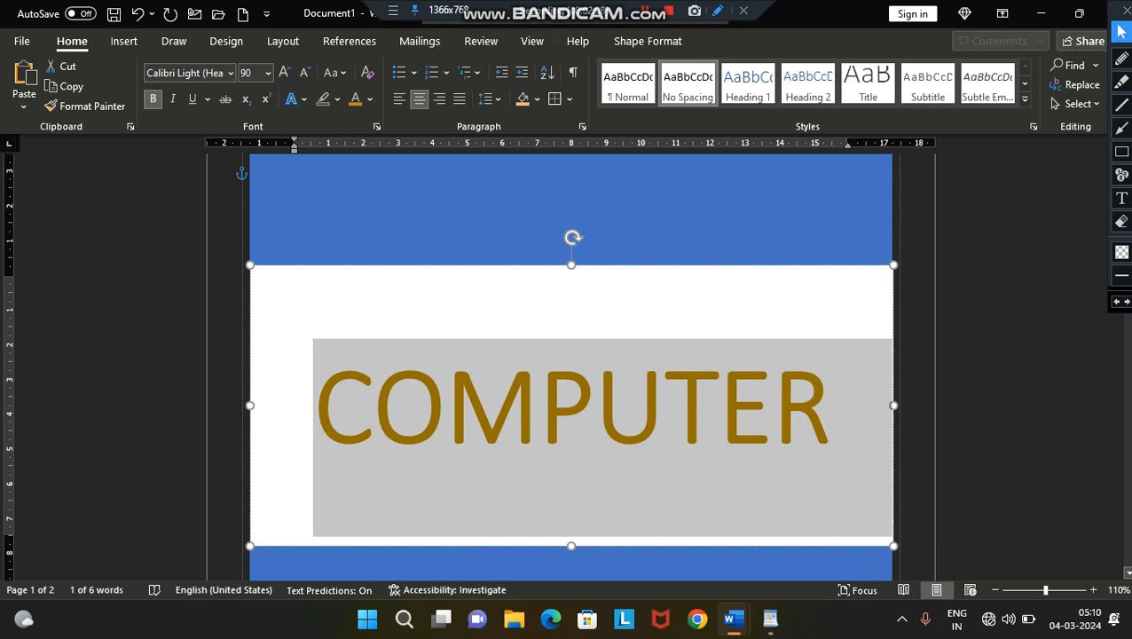
- Check the cover page and the page after it in the print preview, and return to the document
click(570, 213)
click(22, 41)
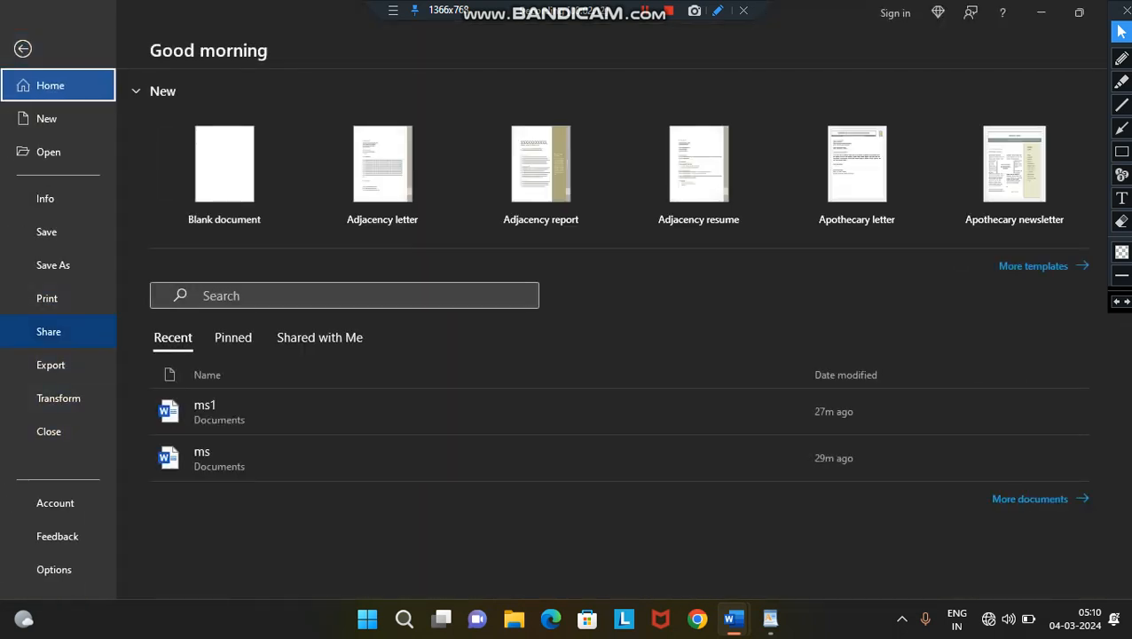
click(47, 298)
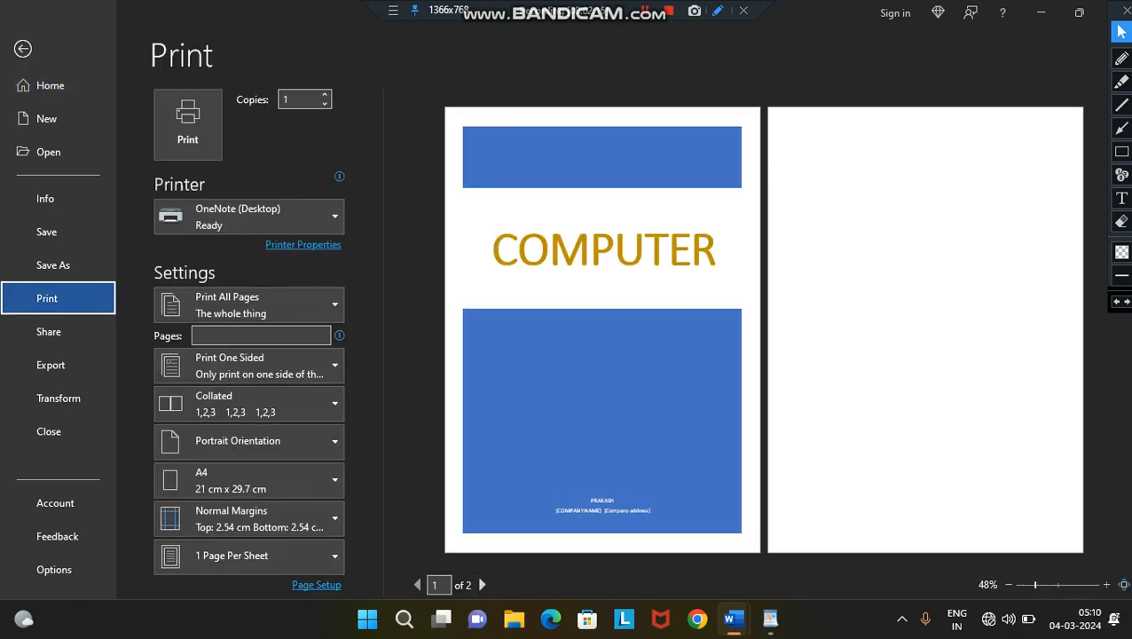
key(Escape)
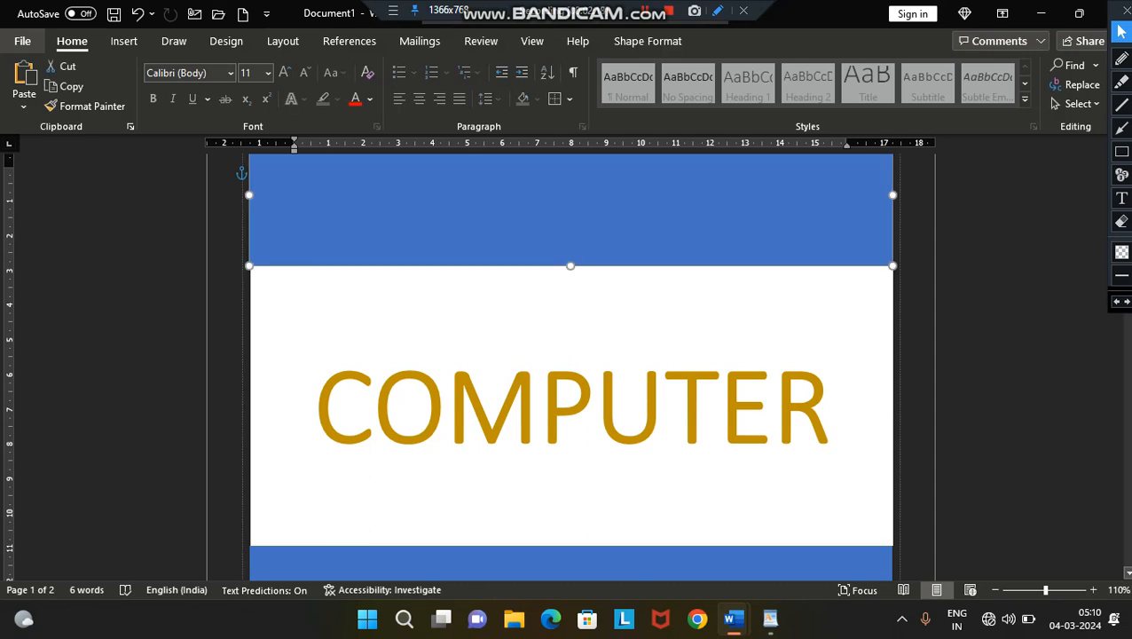
- Switch the cover page to the built-in Filigree design
click(124, 41)
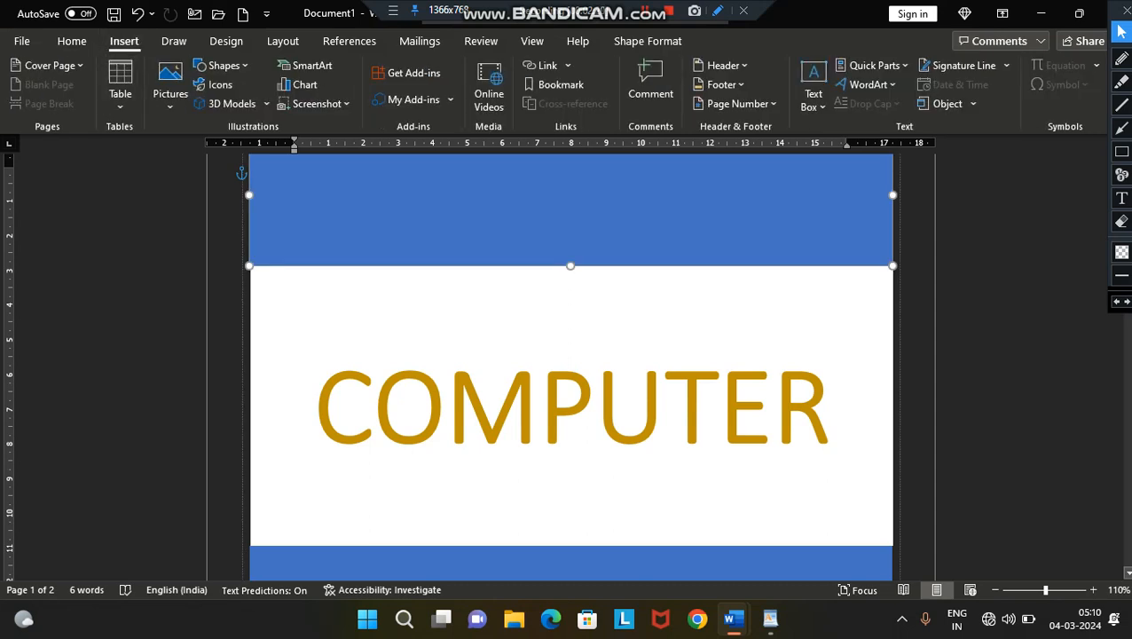
click(48, 65)
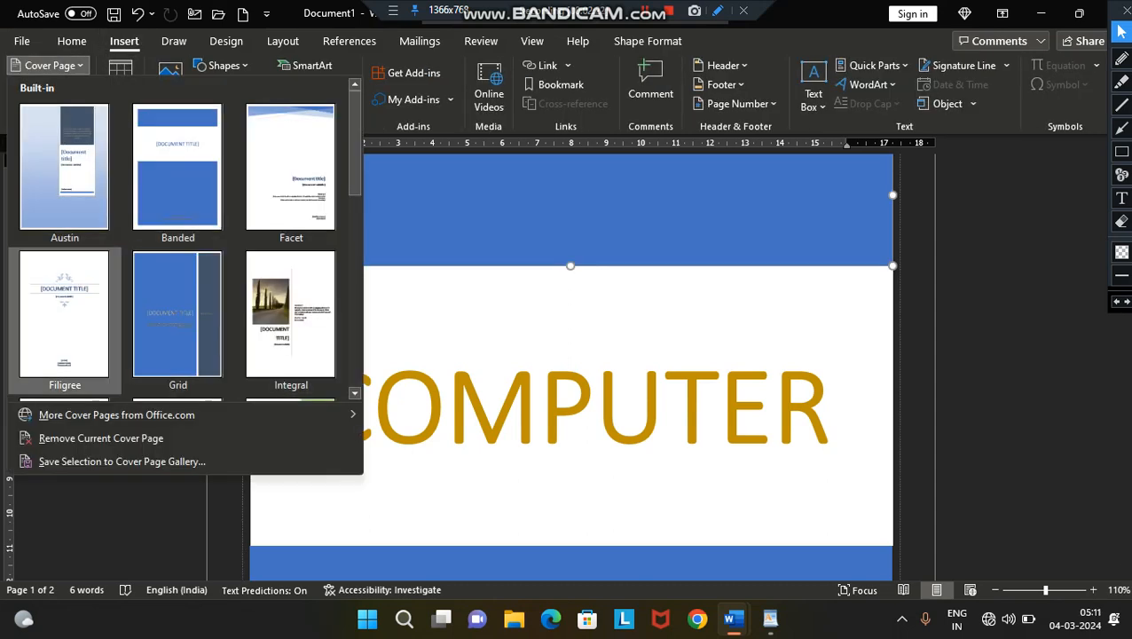
click(64, 315)
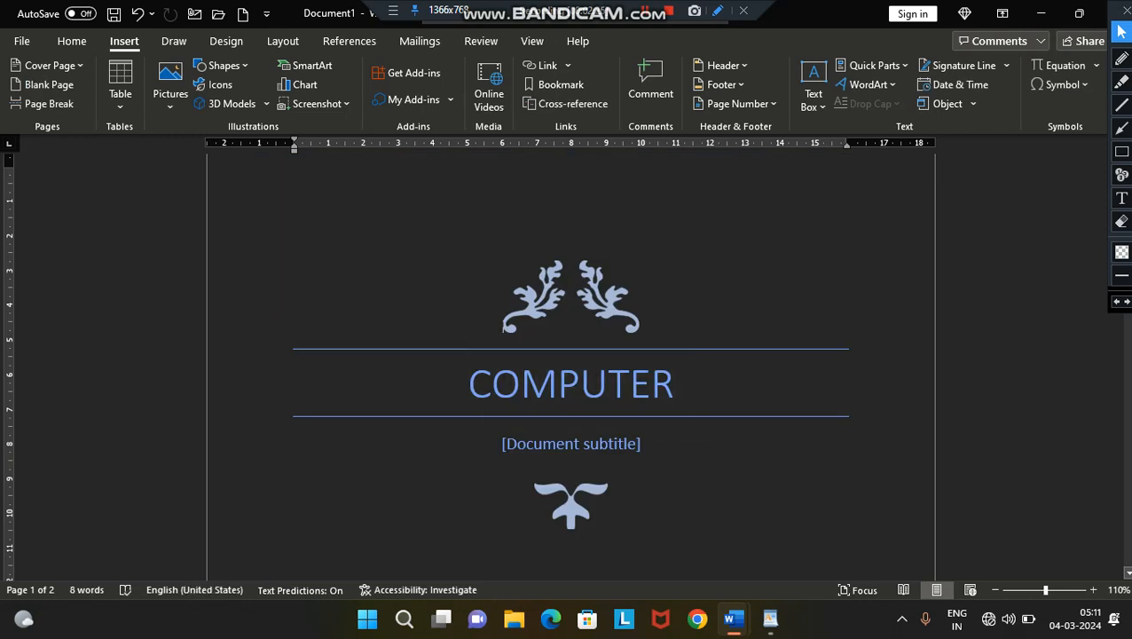
- Switch the cover page to the built-in Motion design
click(49, 65)
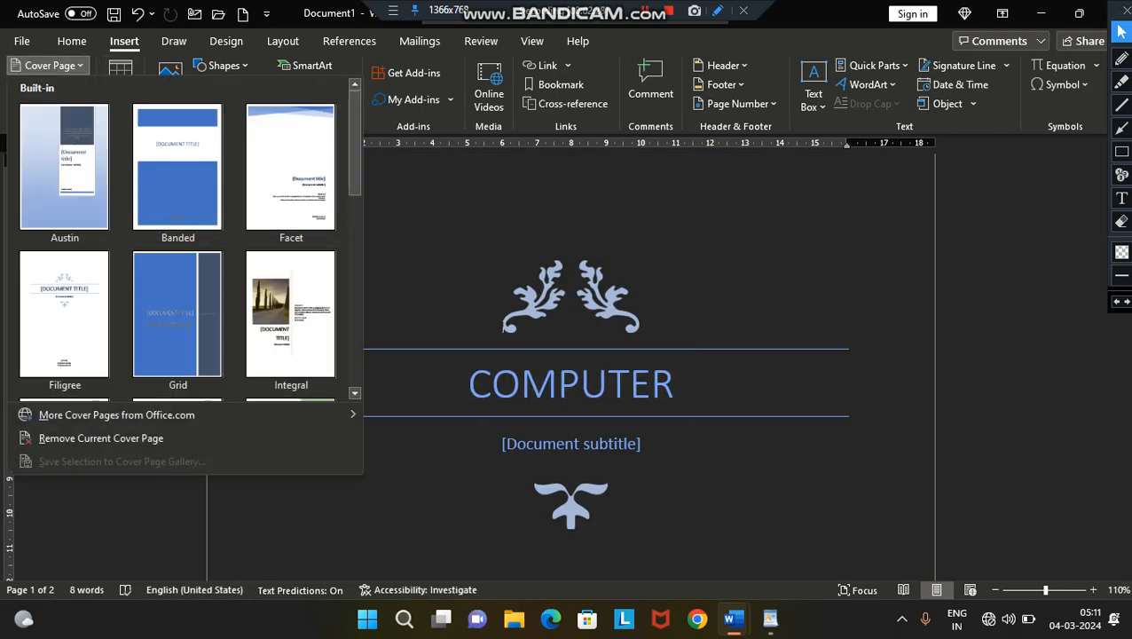
scroll(177, 266, down, 1)
click(291, 289)
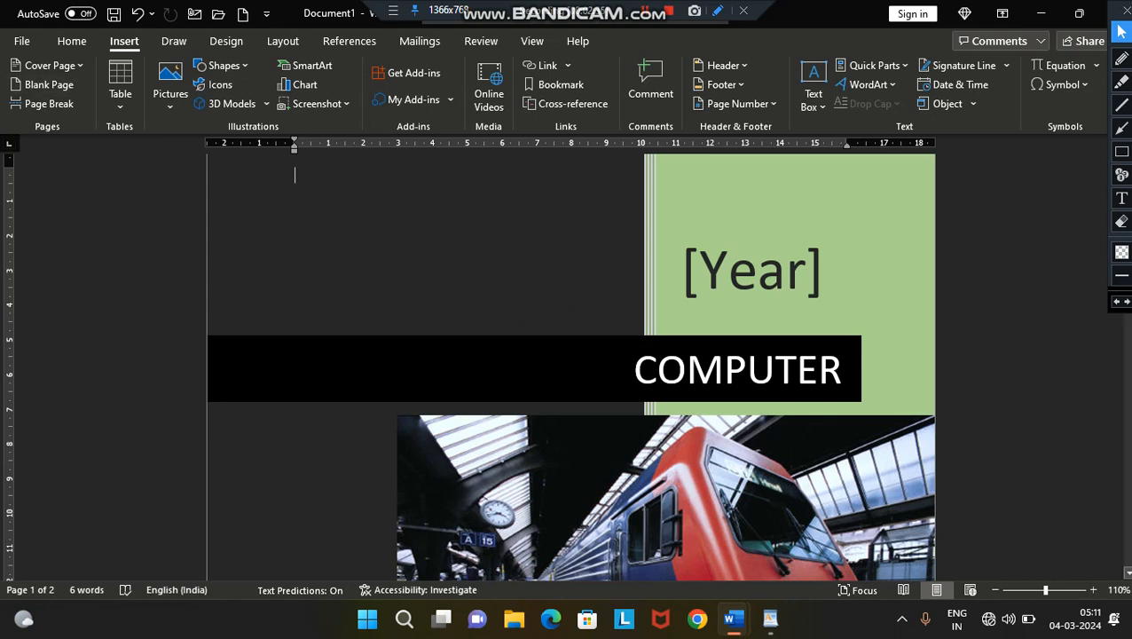
- Create a new blank document and fill it with sample paragraphs using =RAND()
key(ctrl+n)
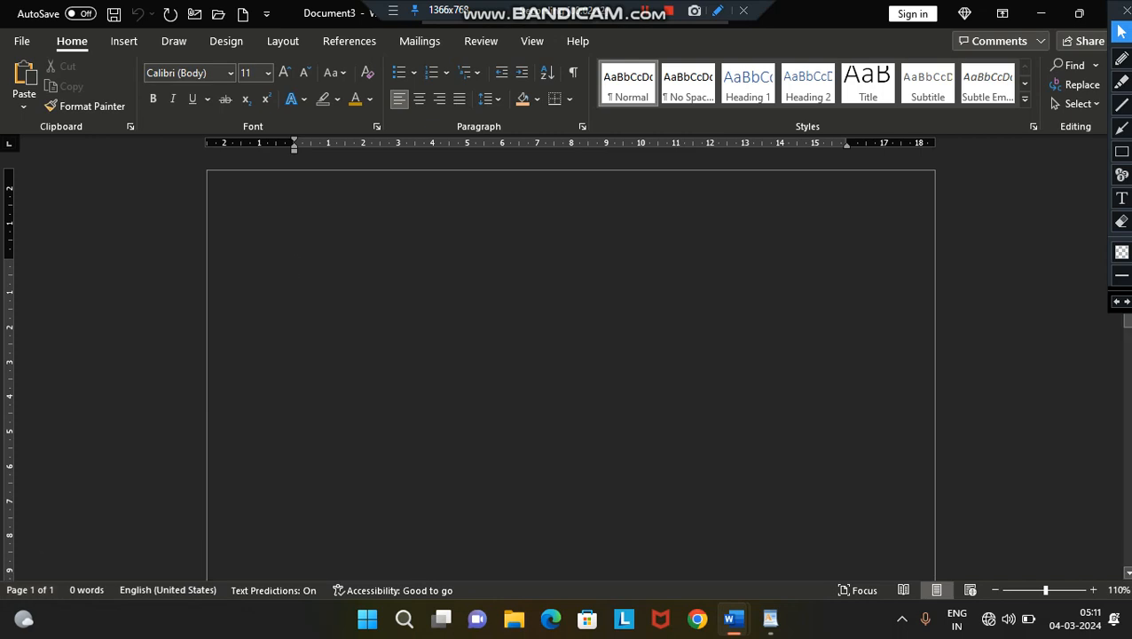
text(=RA)
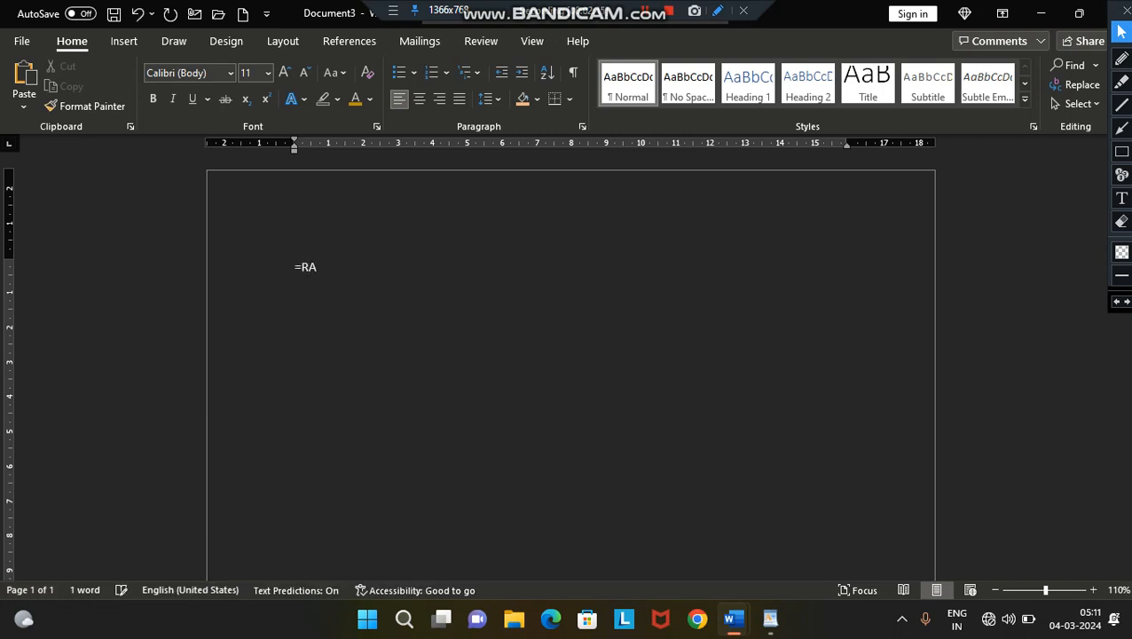
text(ND())
key(Return)
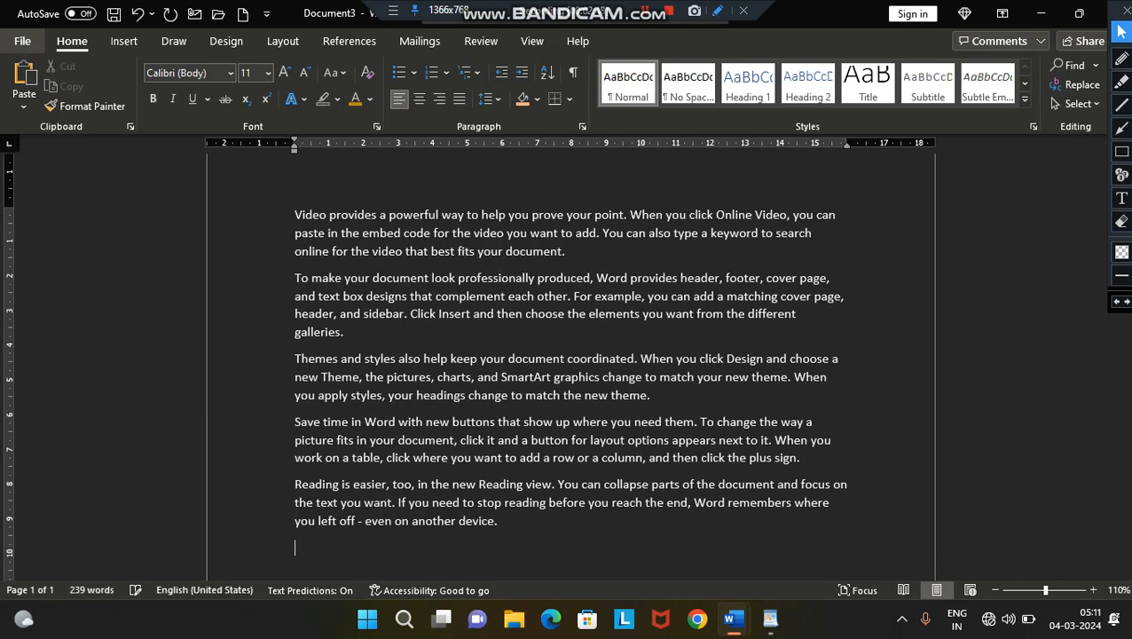
- Insert a blank page after the sample paragraphs
click(125, 41)
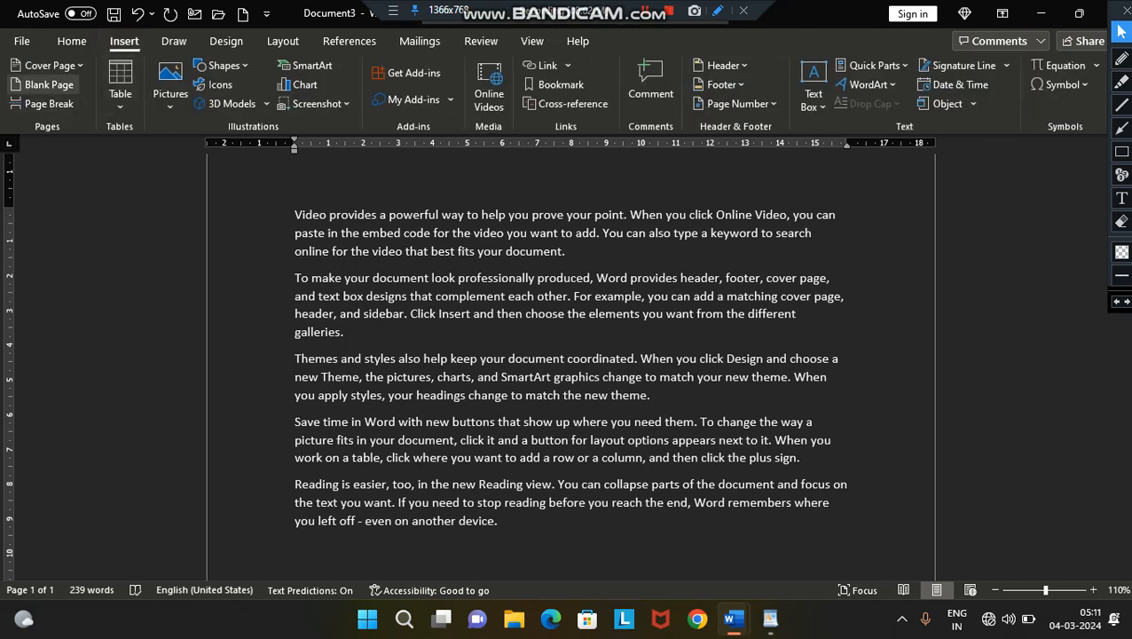
click(44, 84)
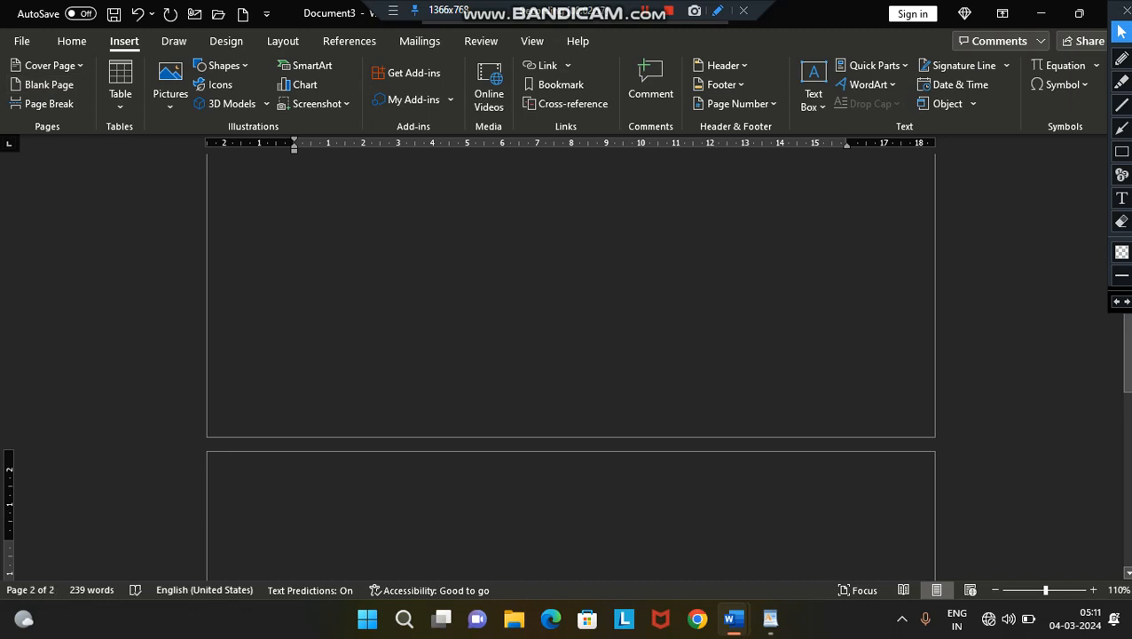
- Fill the new page with sample paragraphs using =RAND()
text(=RA)
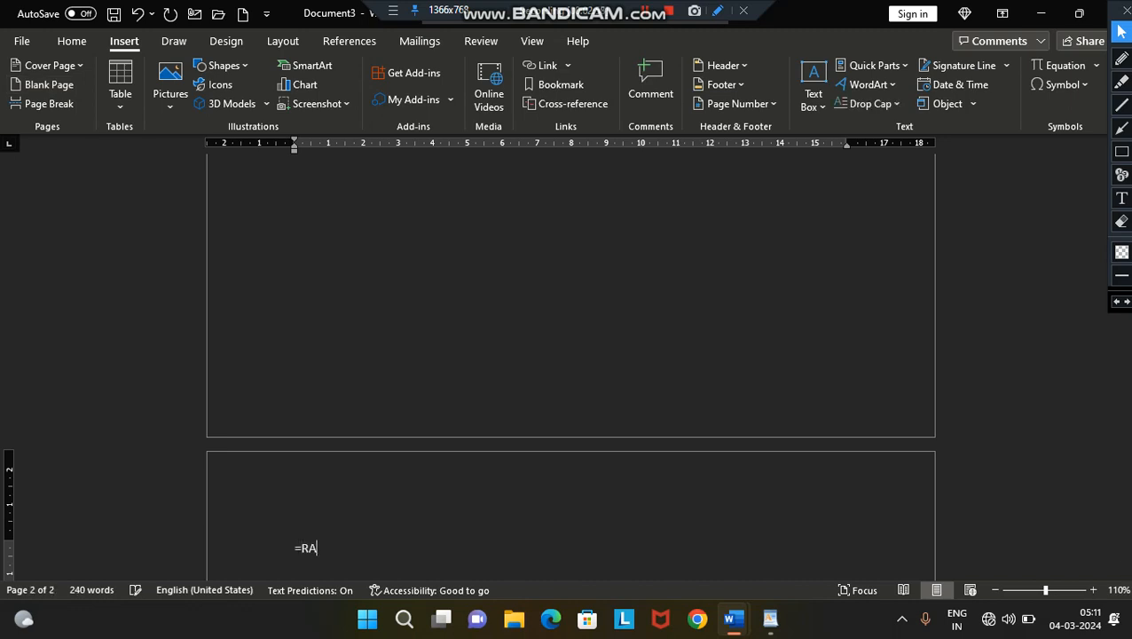
text(ND())
key(Return)
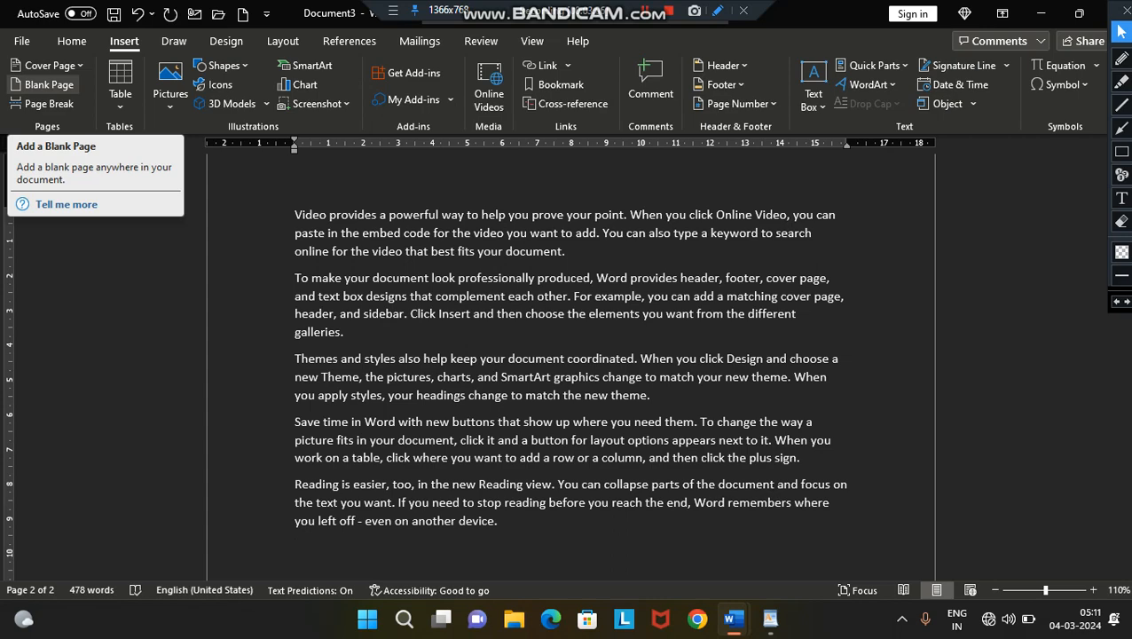
- Insert a page break after the sample text and fill the following page with sample paragraphs using =RAND()
click(49, 103)
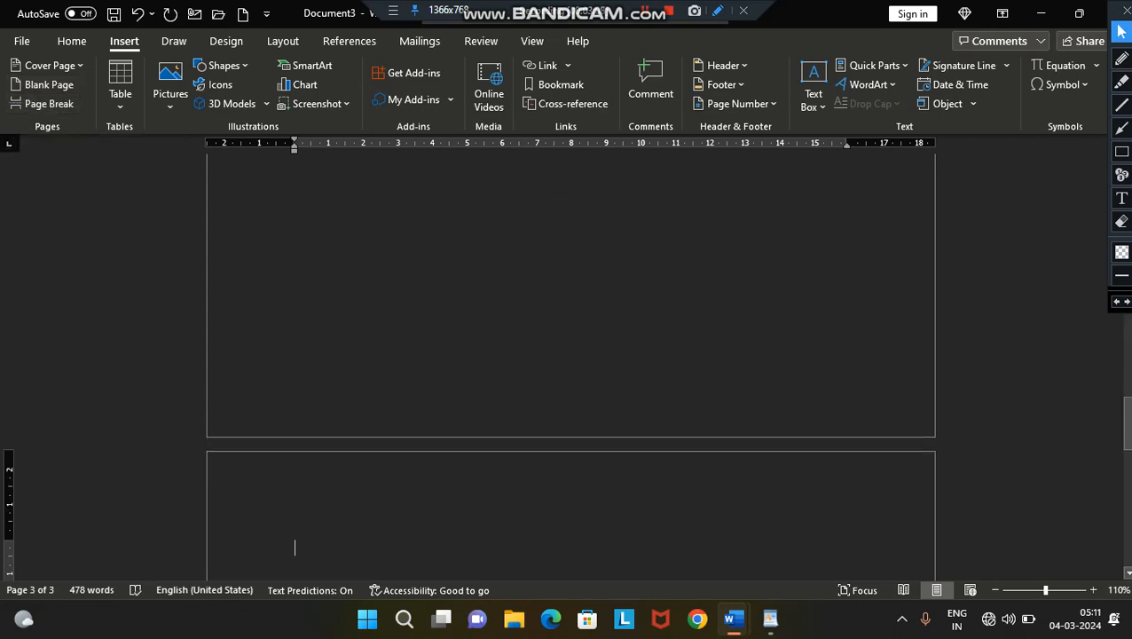
text(=RA)
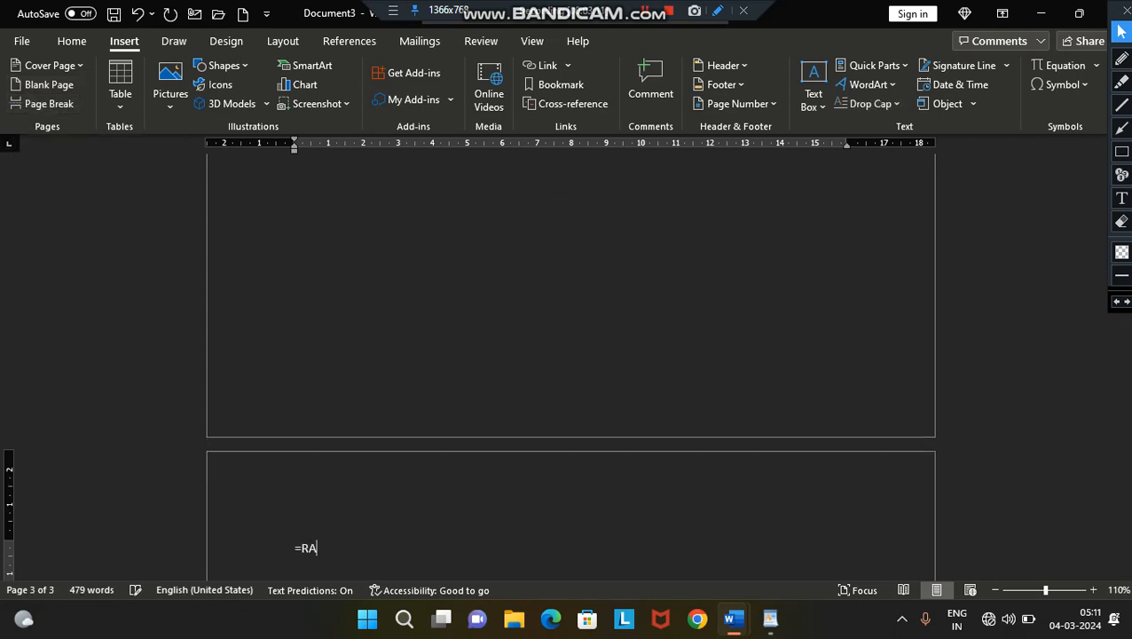
text(ND())
key(Return)
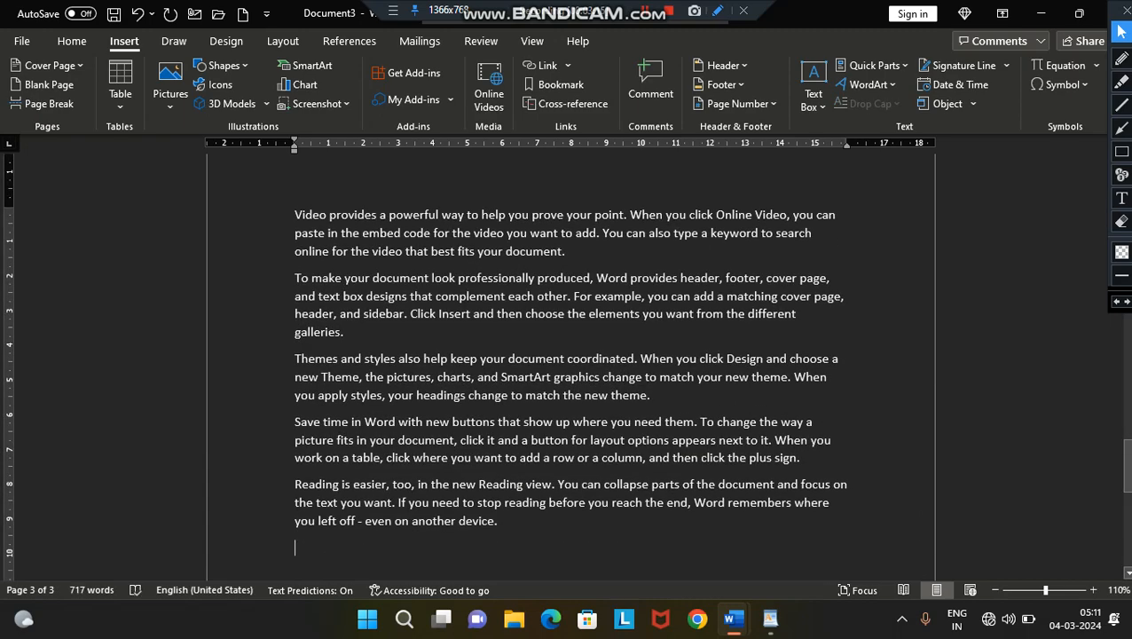
- Add two more page breaks after the last sample paragraph
key(ctrl+Return)
key(ctrl+Return)
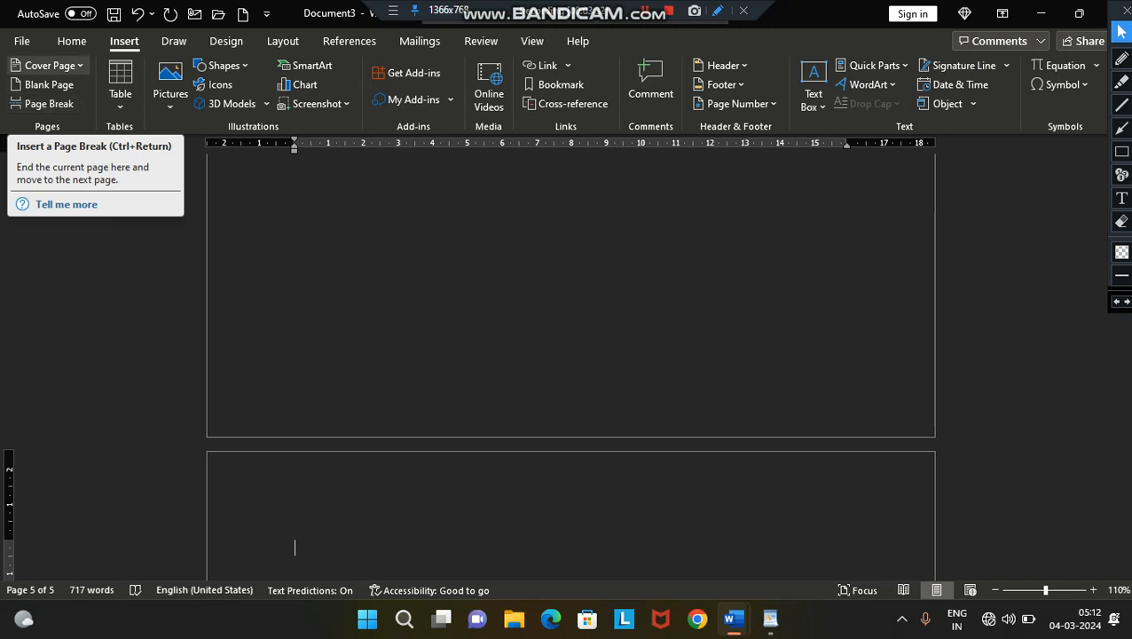
- Create another new blank document
click(23, 41)
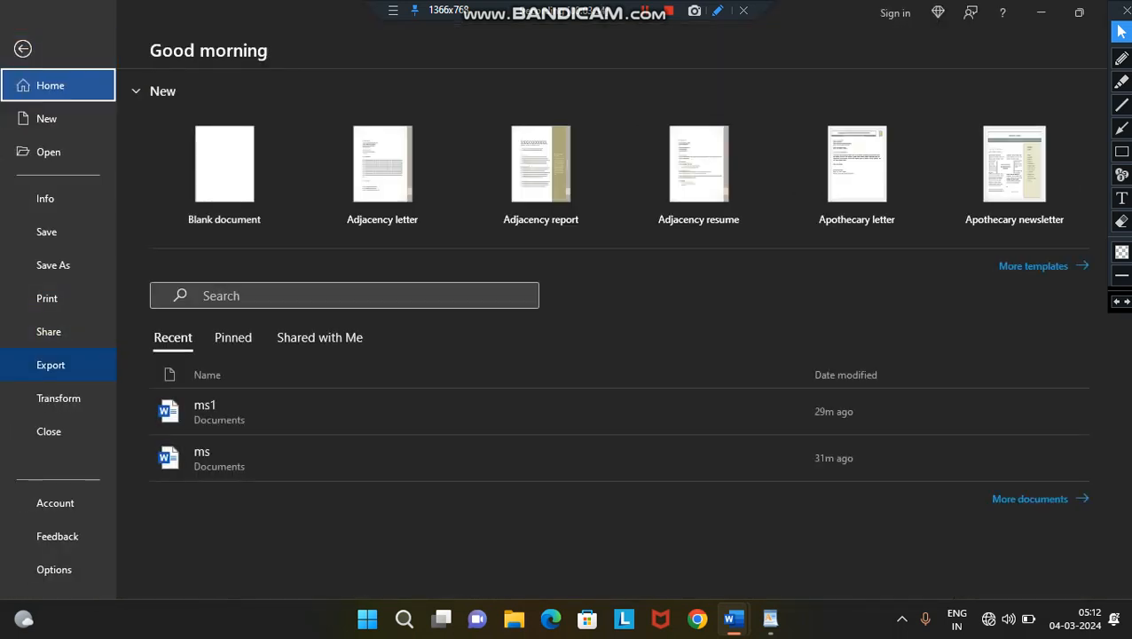
click(47, 118)
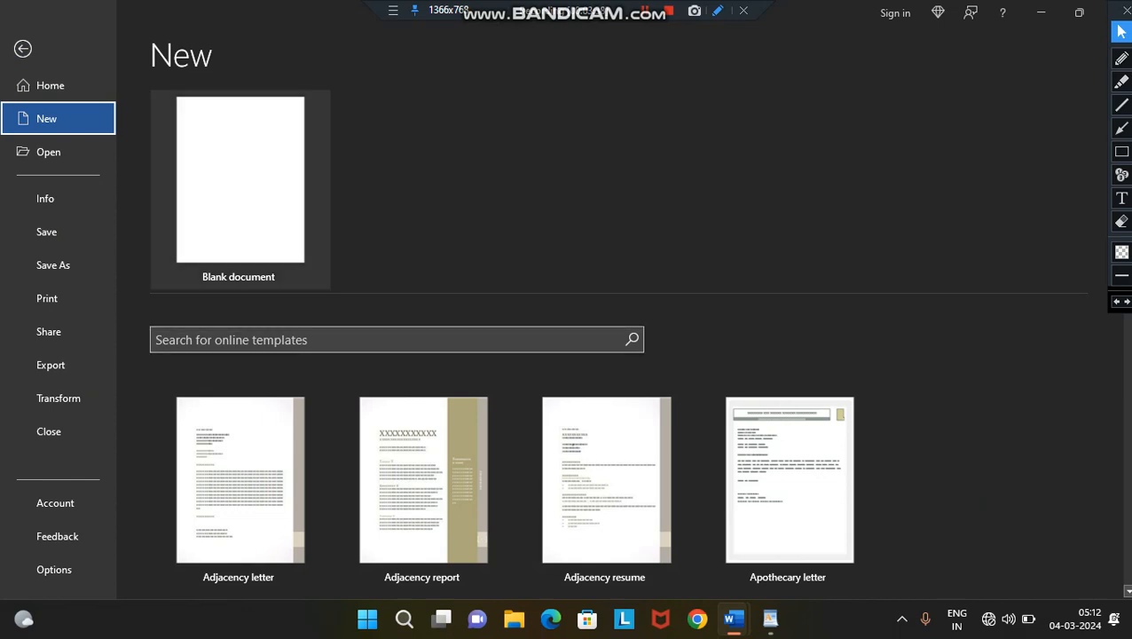
click(240, 179)
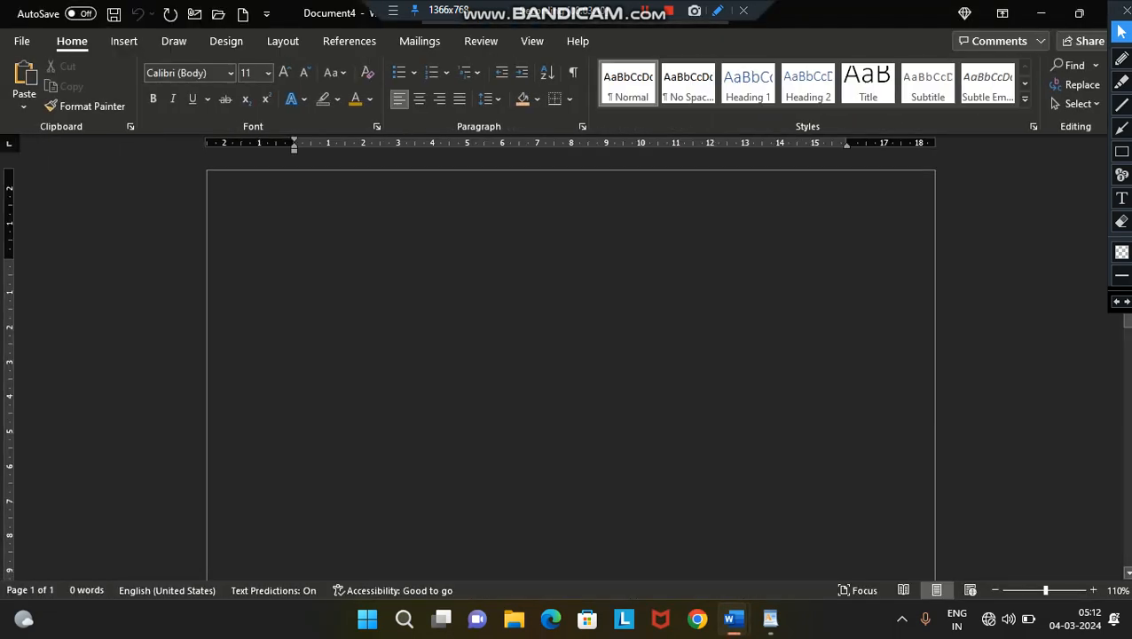
- Insert a 10x8 table using the table size grid
click(125, 41)
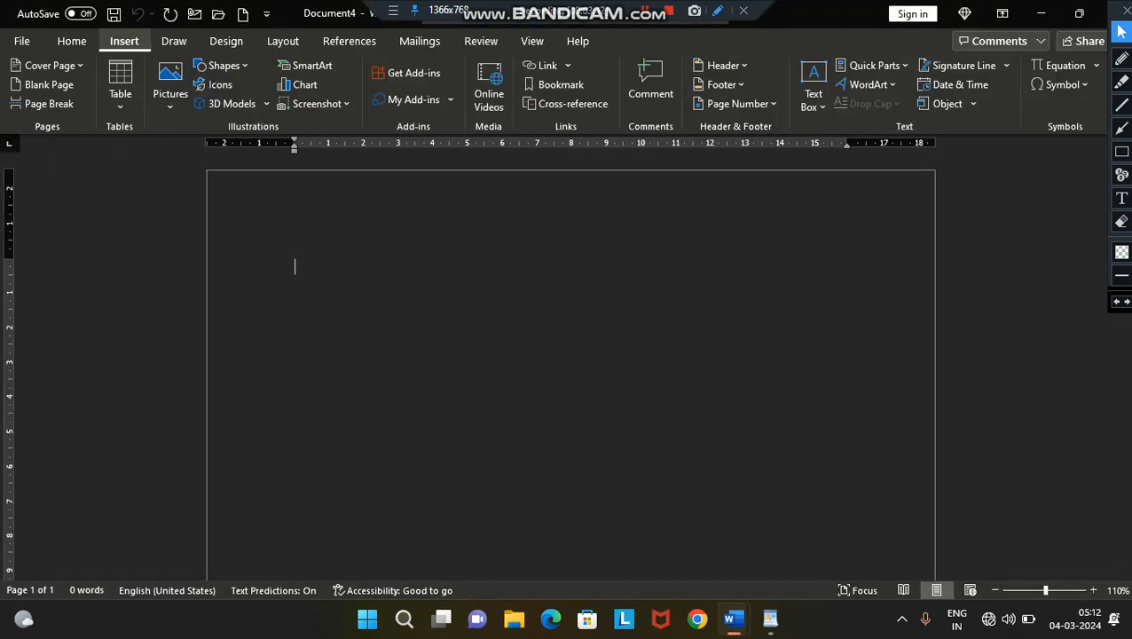
click(120, 85)
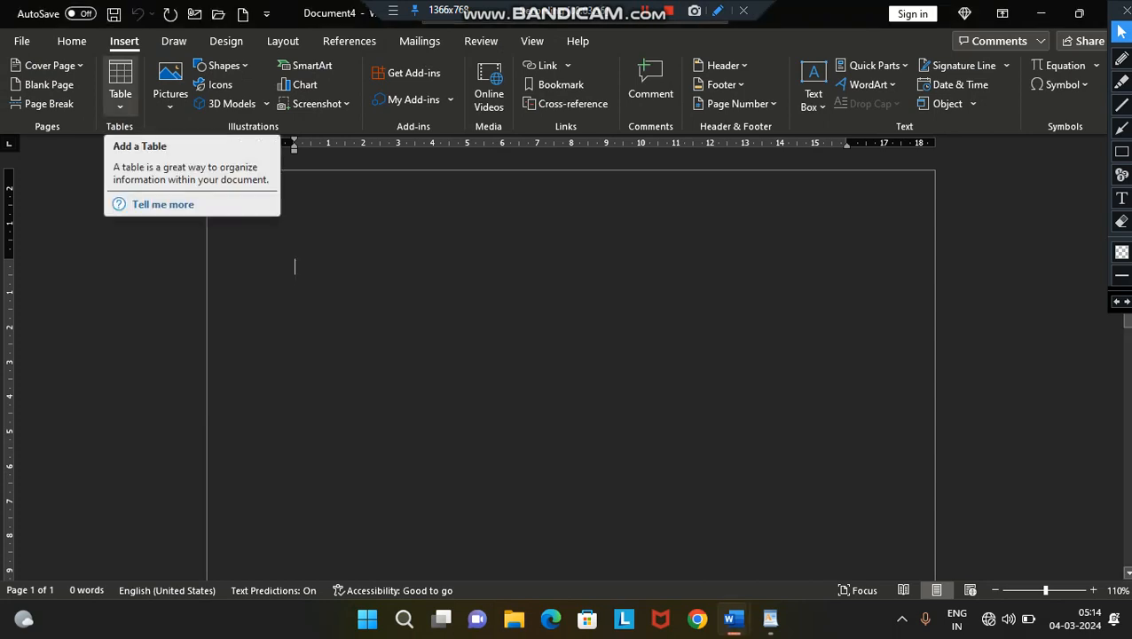
click(120, 88)
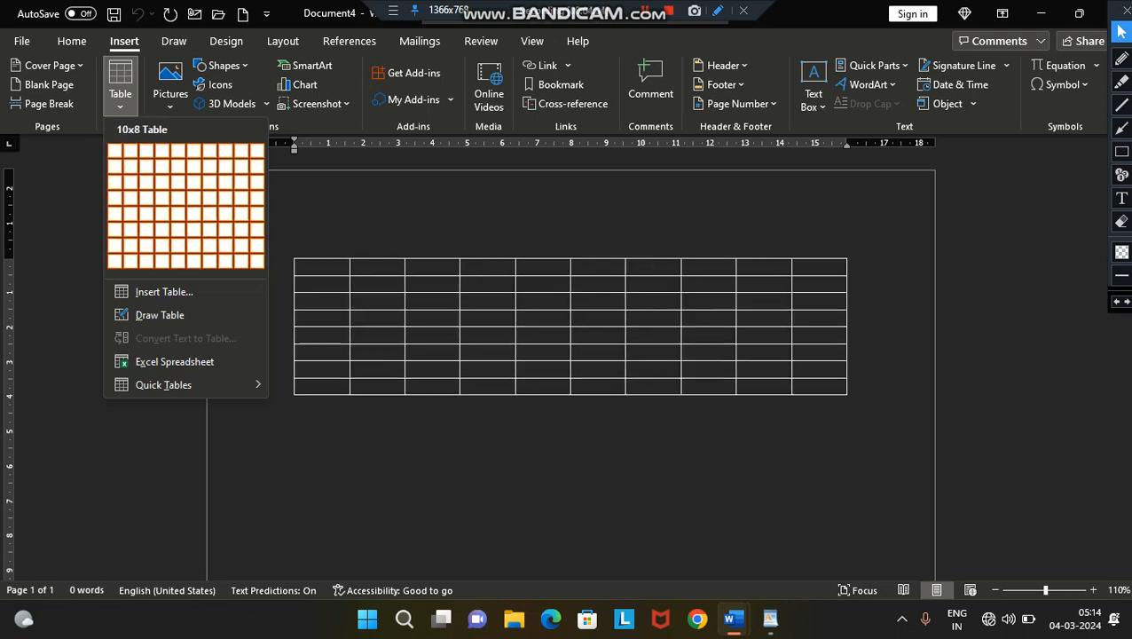
click(256, 260)
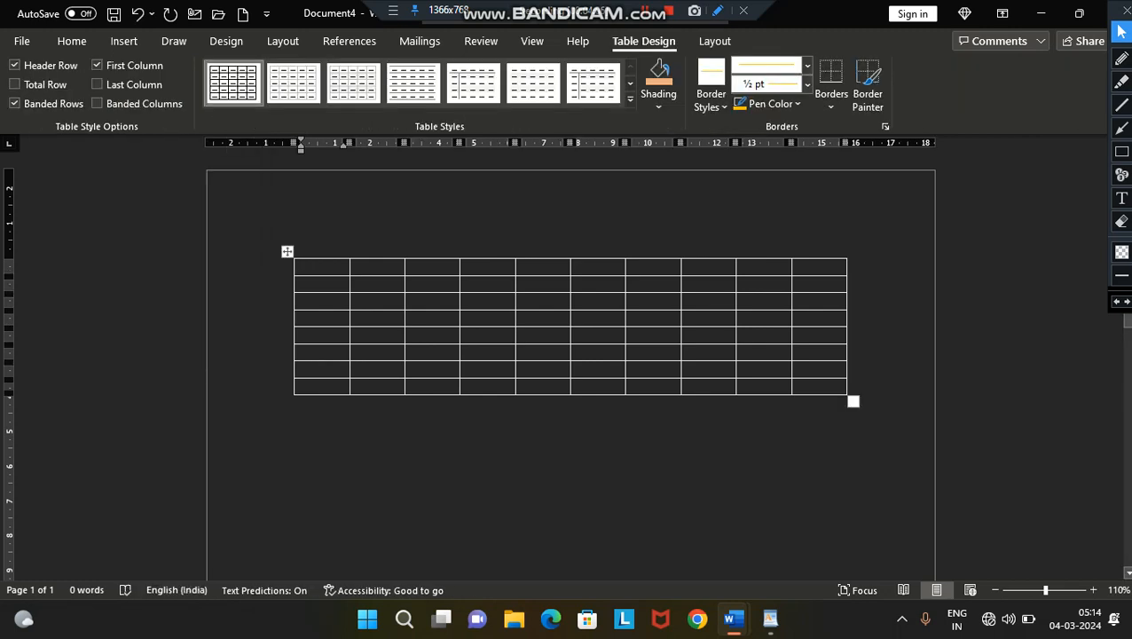
- Move the insertion point through the table's cells to the fifth cell of the third row
key(Down)
key(Down)
key(Up)
key(Up)
key(Up)
key(Right)
key(Right)
key(Right)
key(Right)
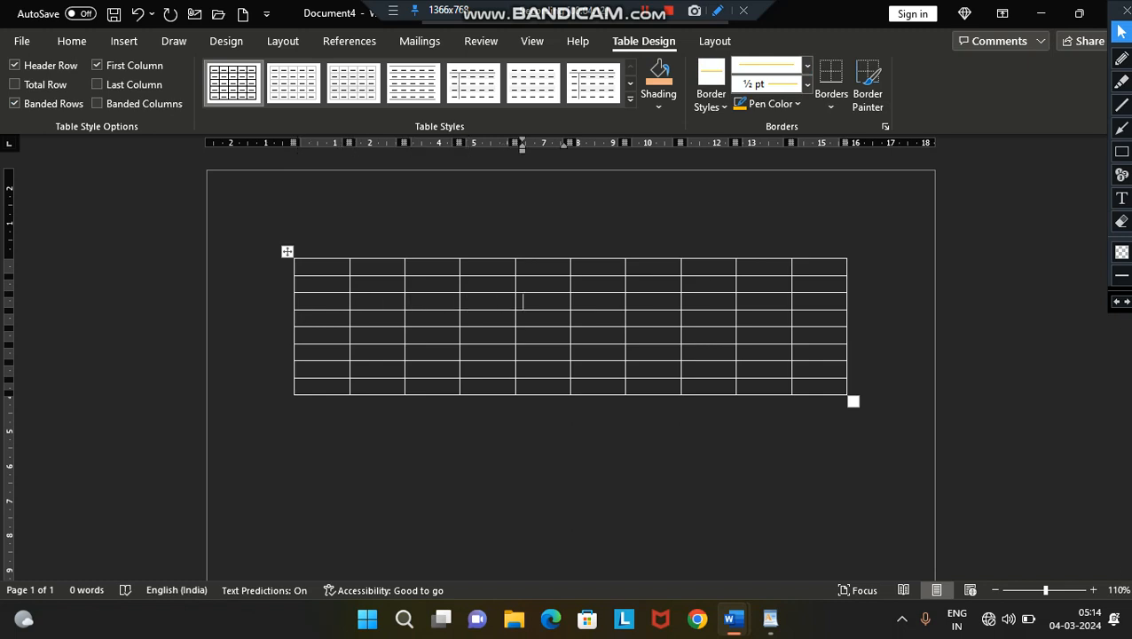
- Select the whole 10x8 table and cut it from the page
click(287, 252)
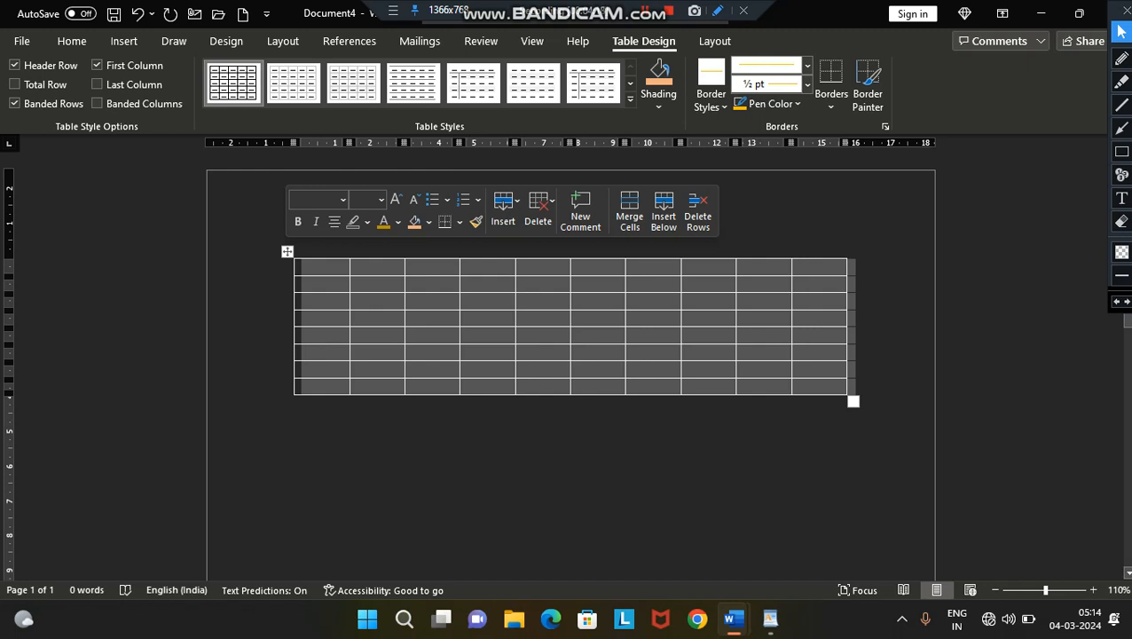
click(305, 267)
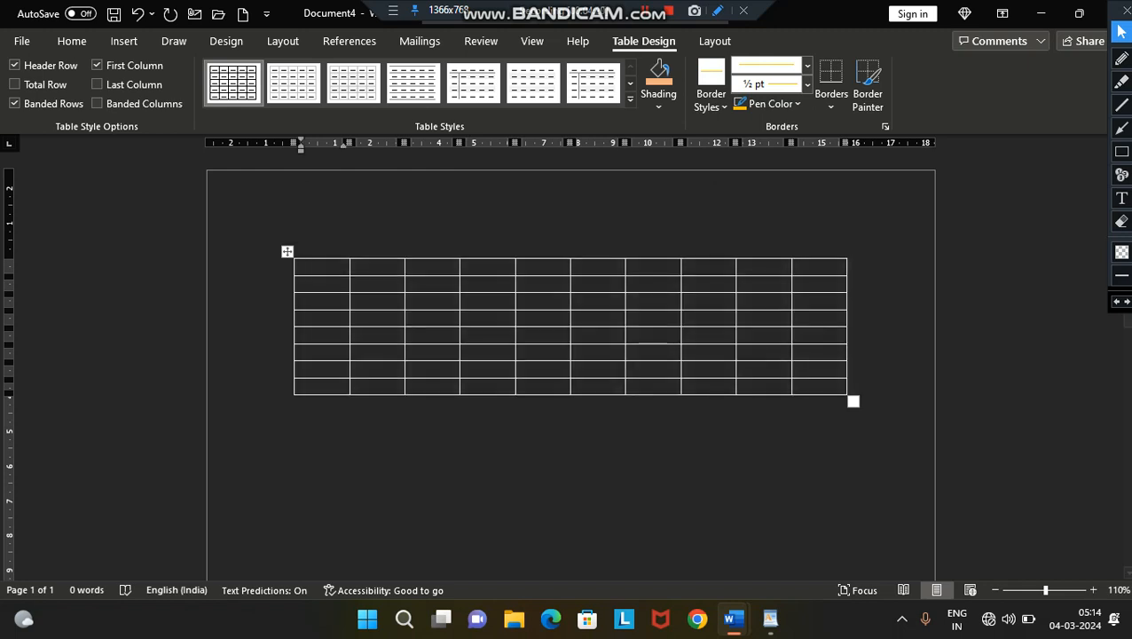
click(287, 252)
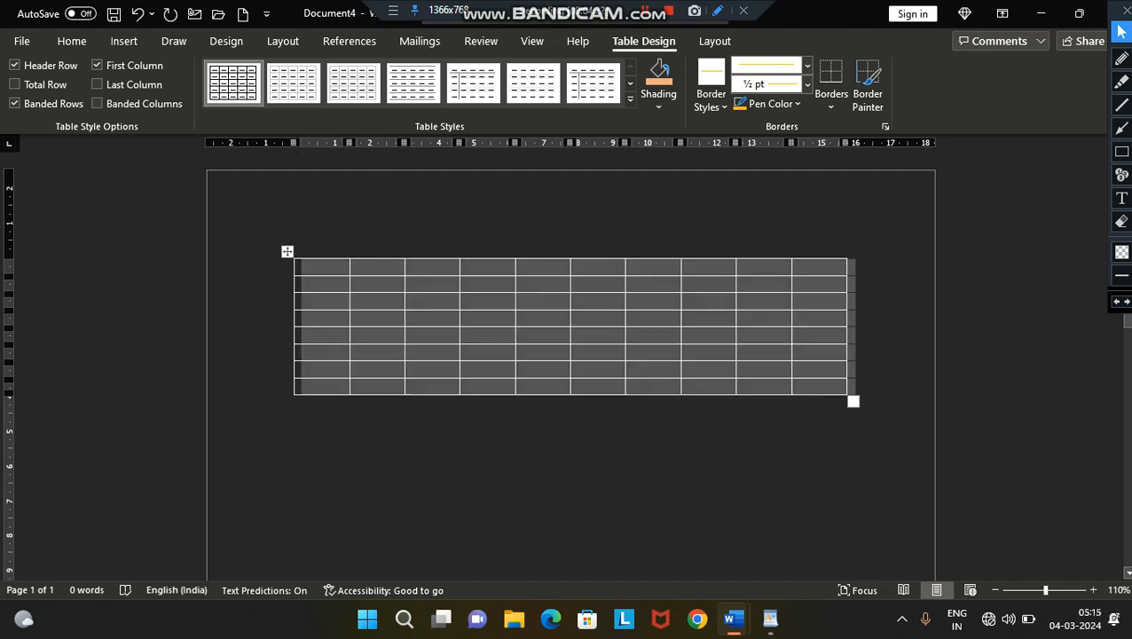
right_click(287, 252)
click(324, 266)
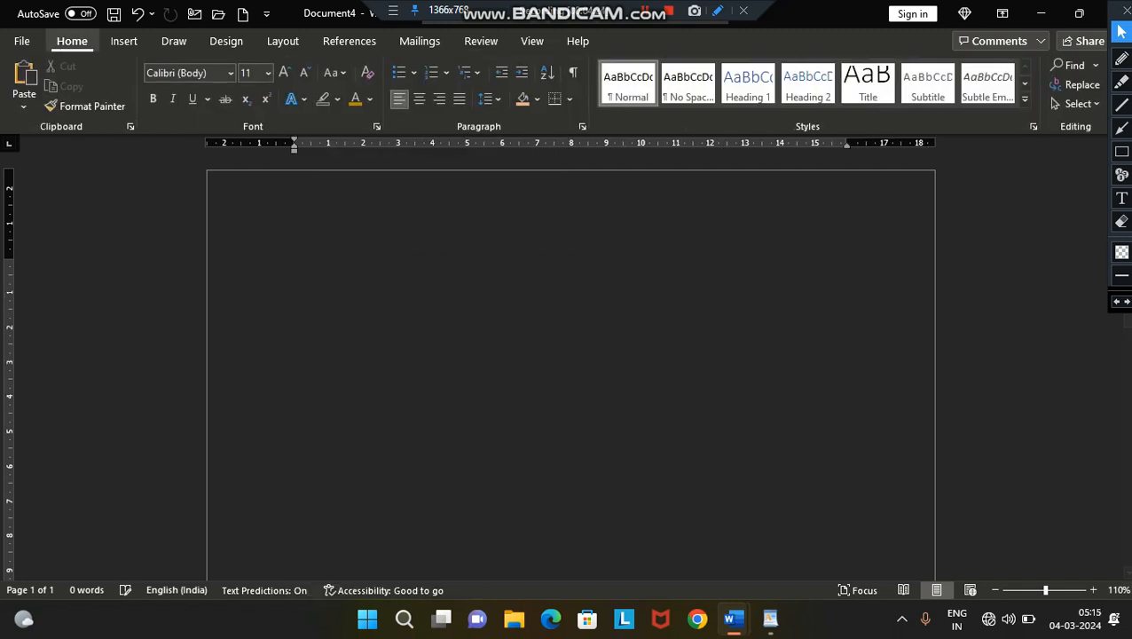
- Insert a table with 17 columns and 12 rows, and enlarge it so its rows are about twice as tall
click(124, 41)
click(120, 86)
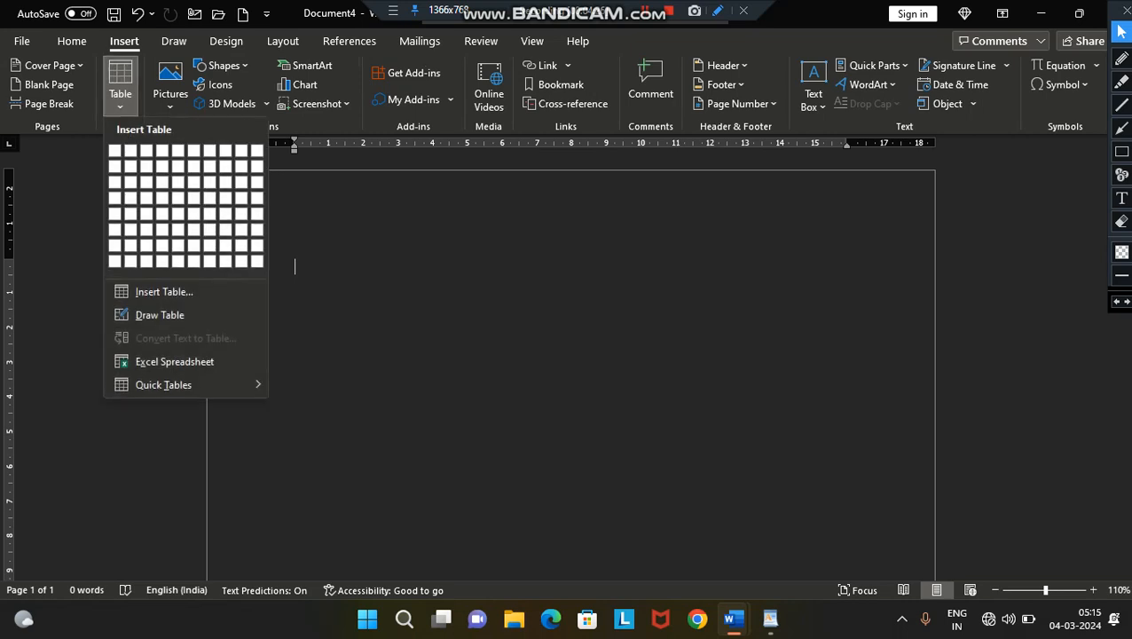
click(164, 291)
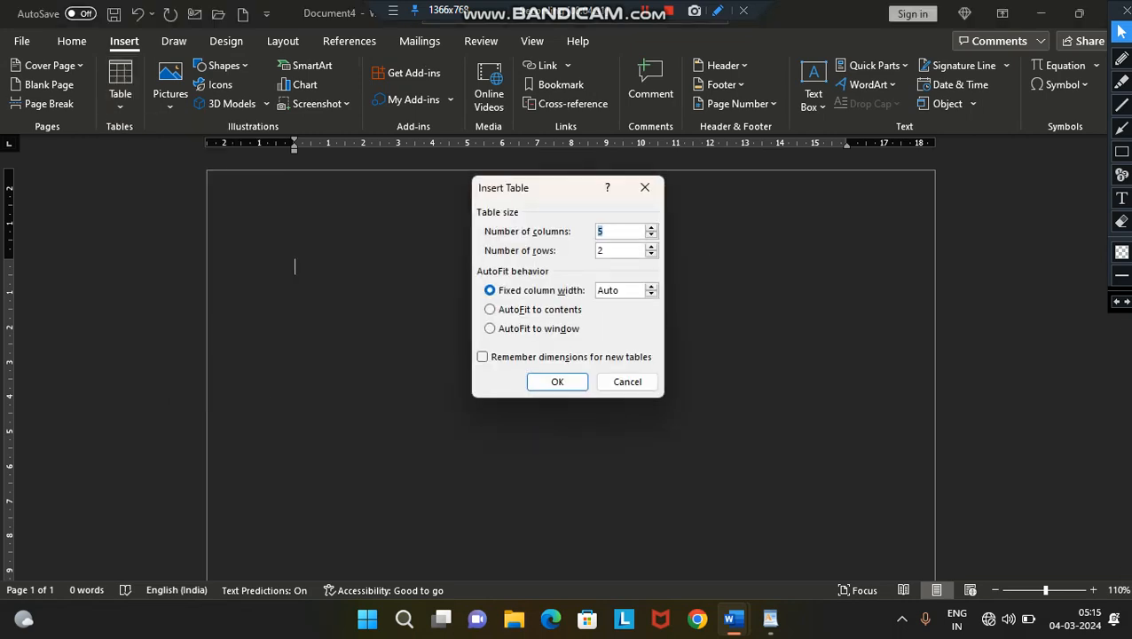
text(17)
key(Tab)
text(12)
key(Return)
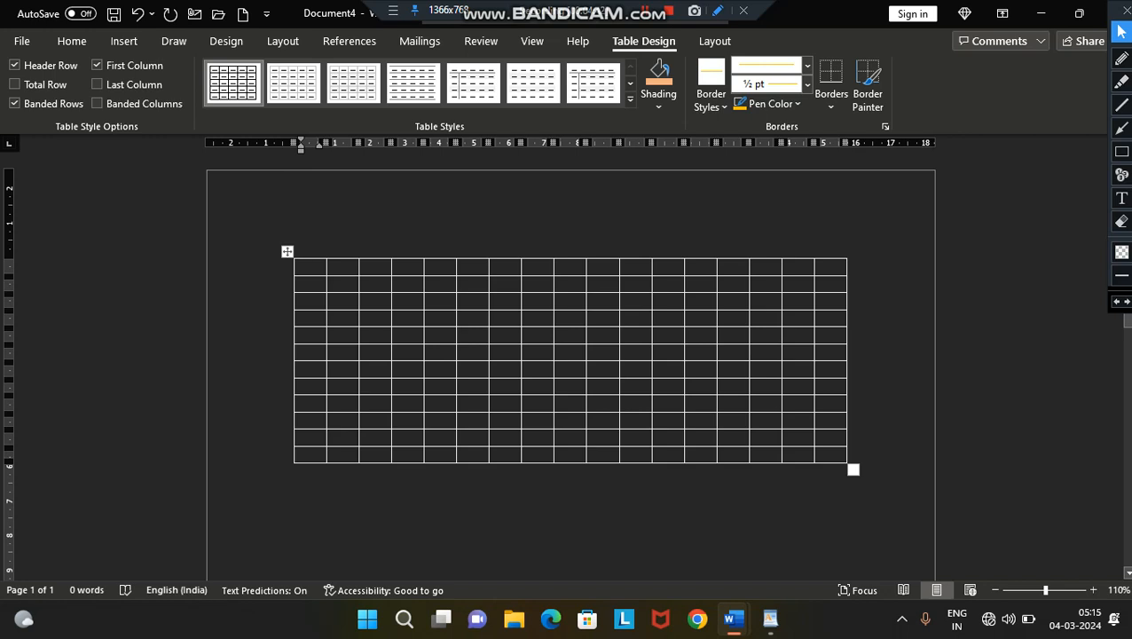
drag(854, 470, 873, 578)
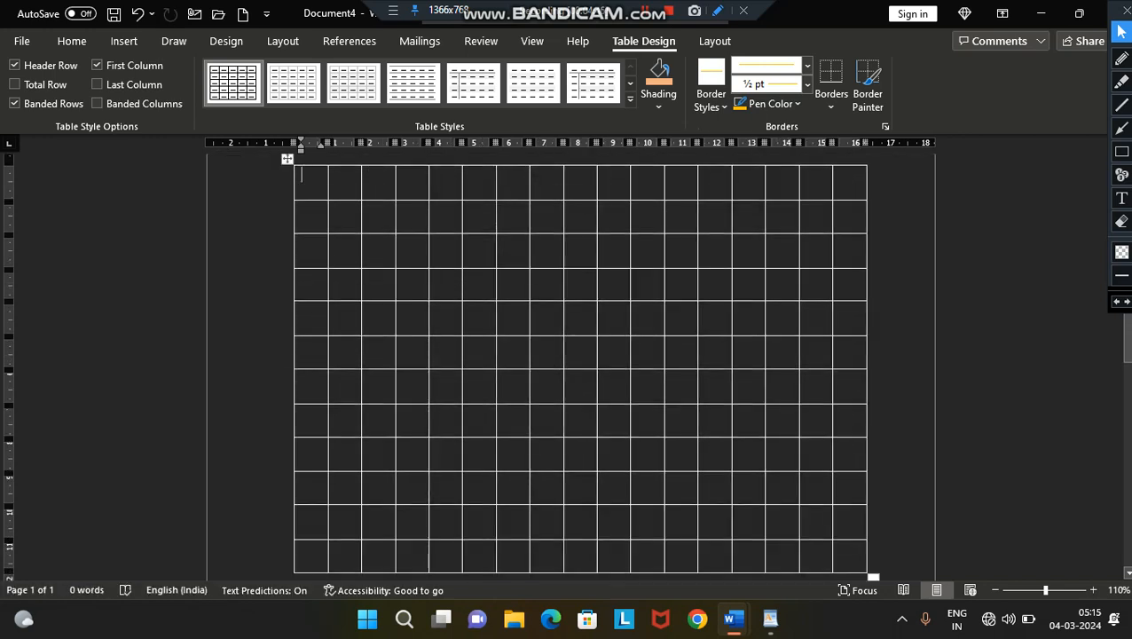
- Fill the first six cells of the top row with TTT, TTT, YYY, UU, III and OOO
text(TTT)
key(Tab)
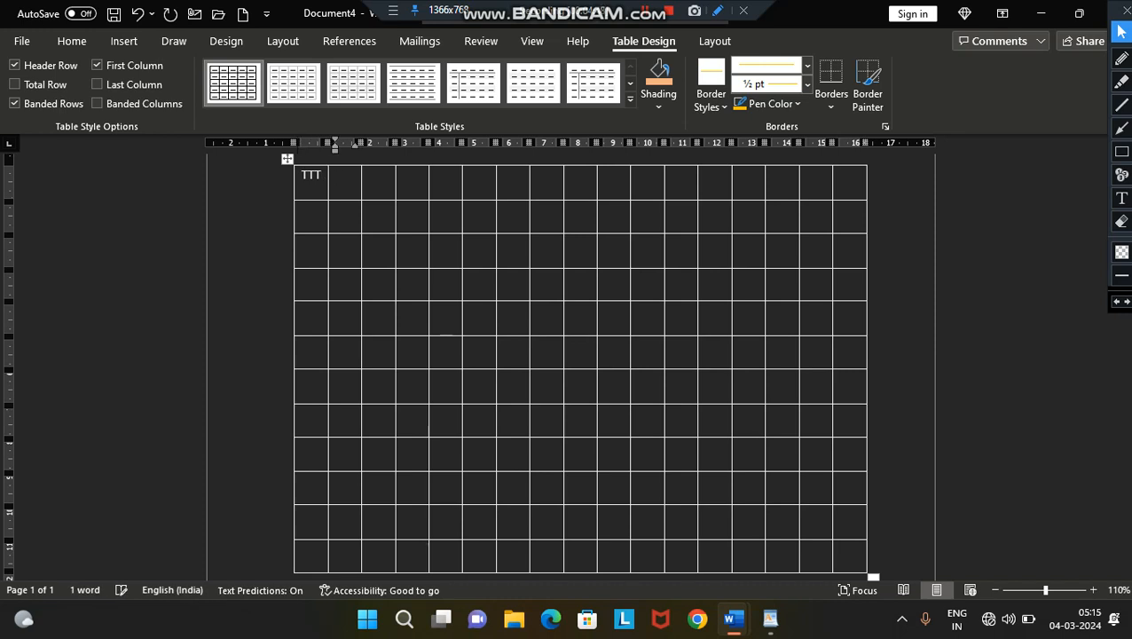
text(TTT)
key(Tab)
text(YYY)
key(Tab)
text(UU)
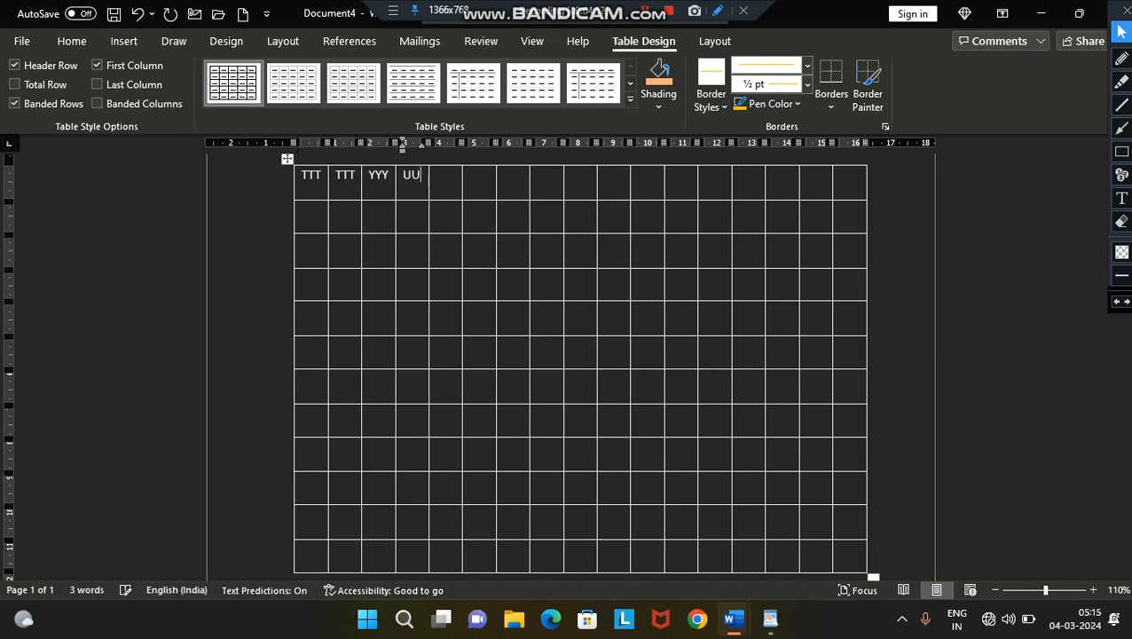
key(Tab)
text(III)
key(Tab)
text(OOO)
key(Tab)
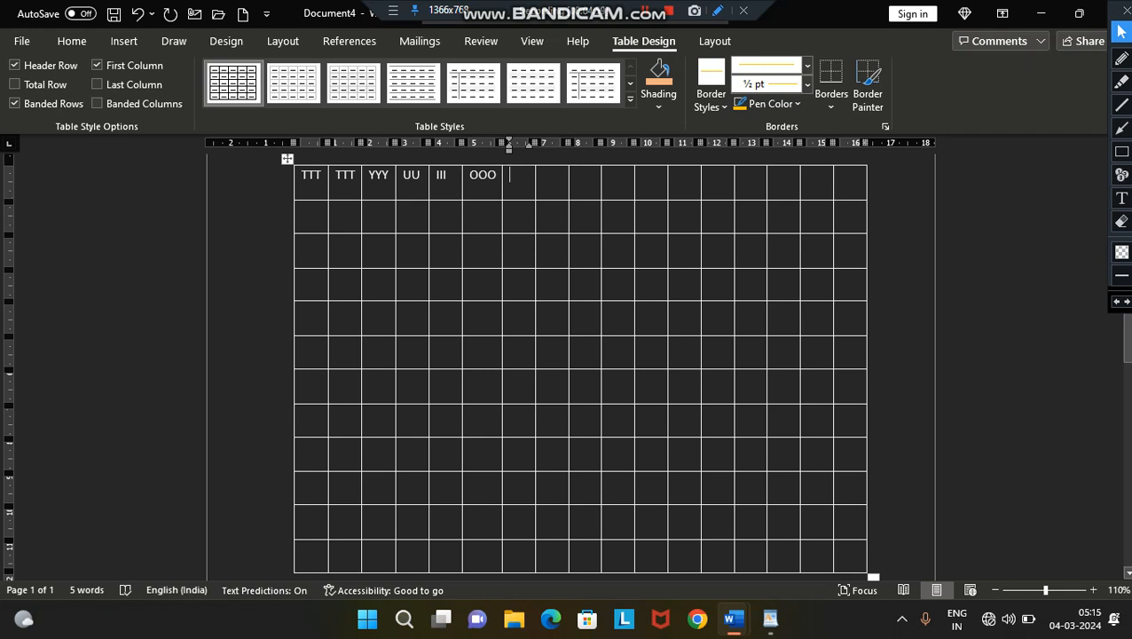
- Clear all the text in the table and cut the whole table from the page
key(ctrl+a)
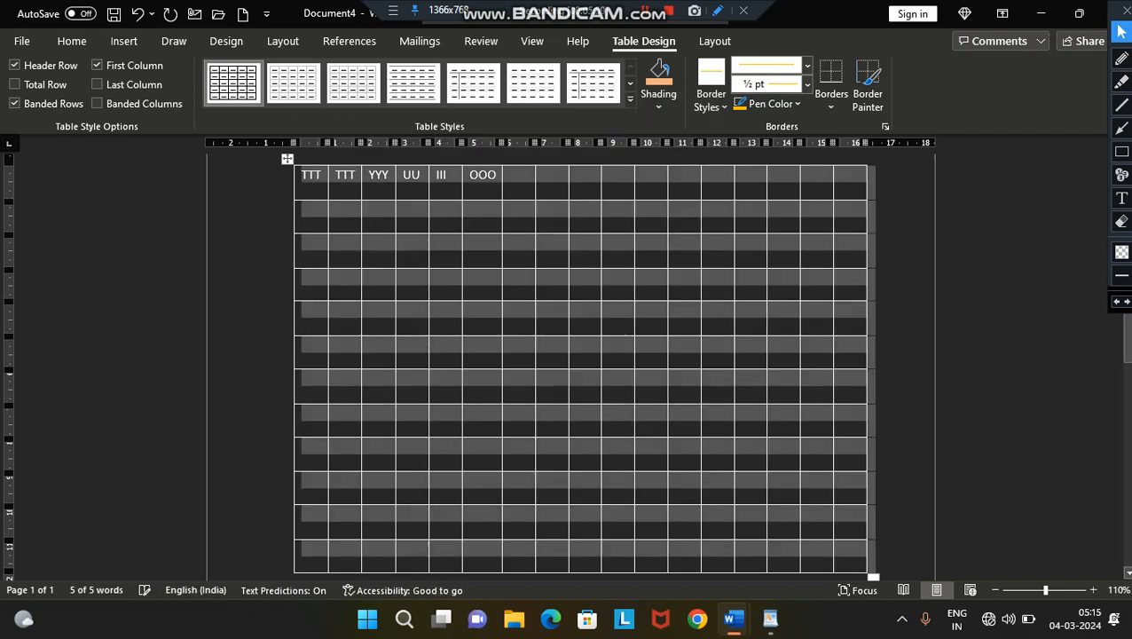
key(Delete)
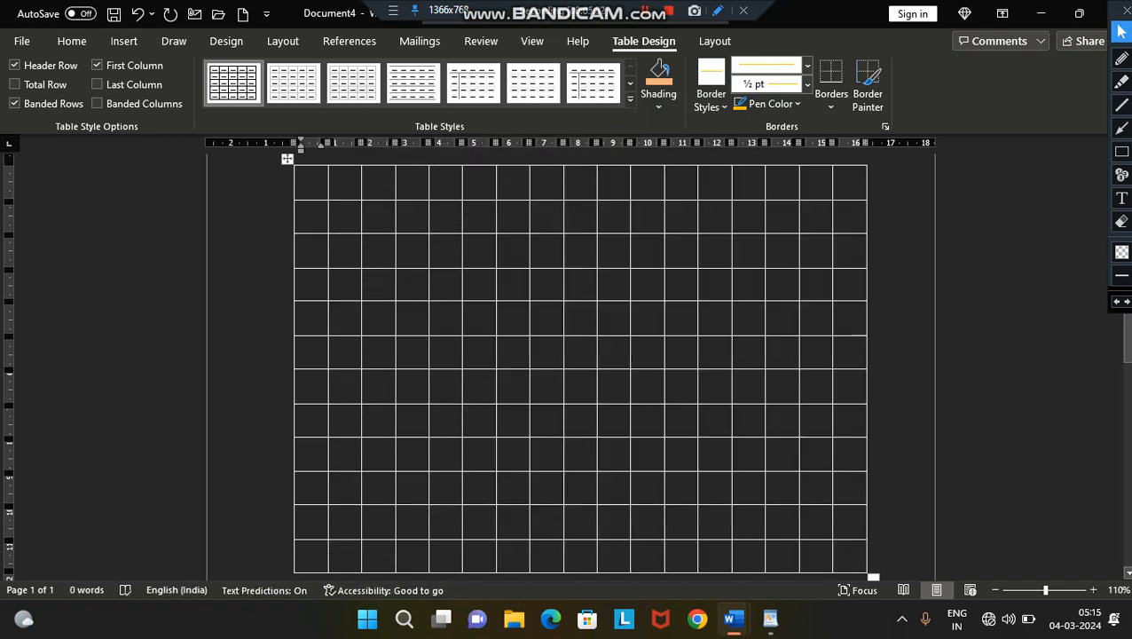
click(287, 159)
right_click(287, 160)
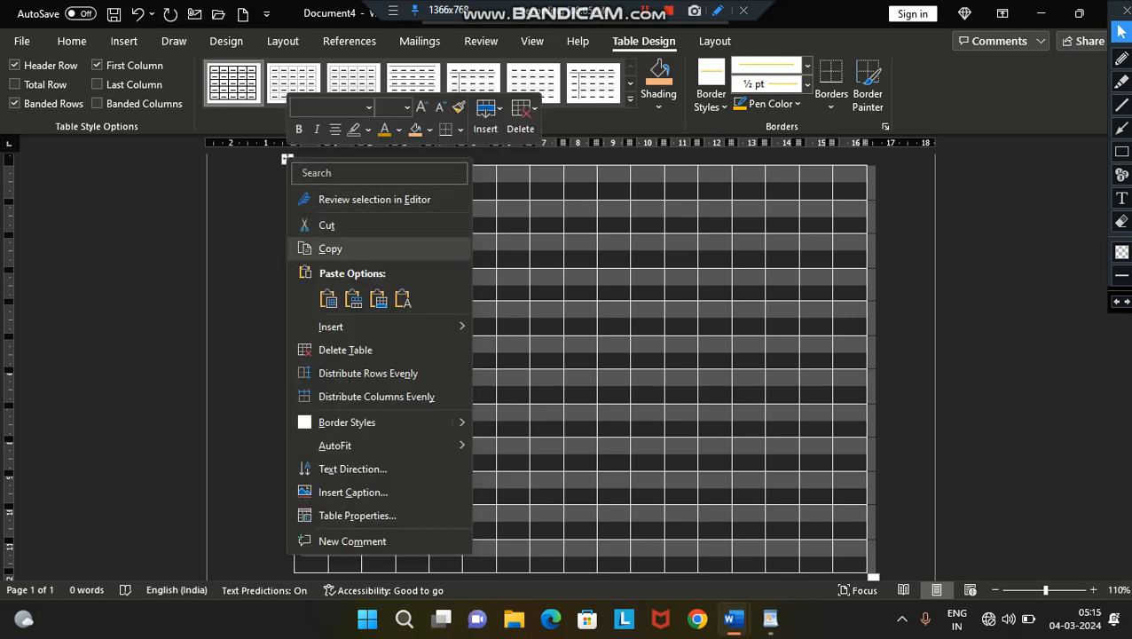
click(326, 225)
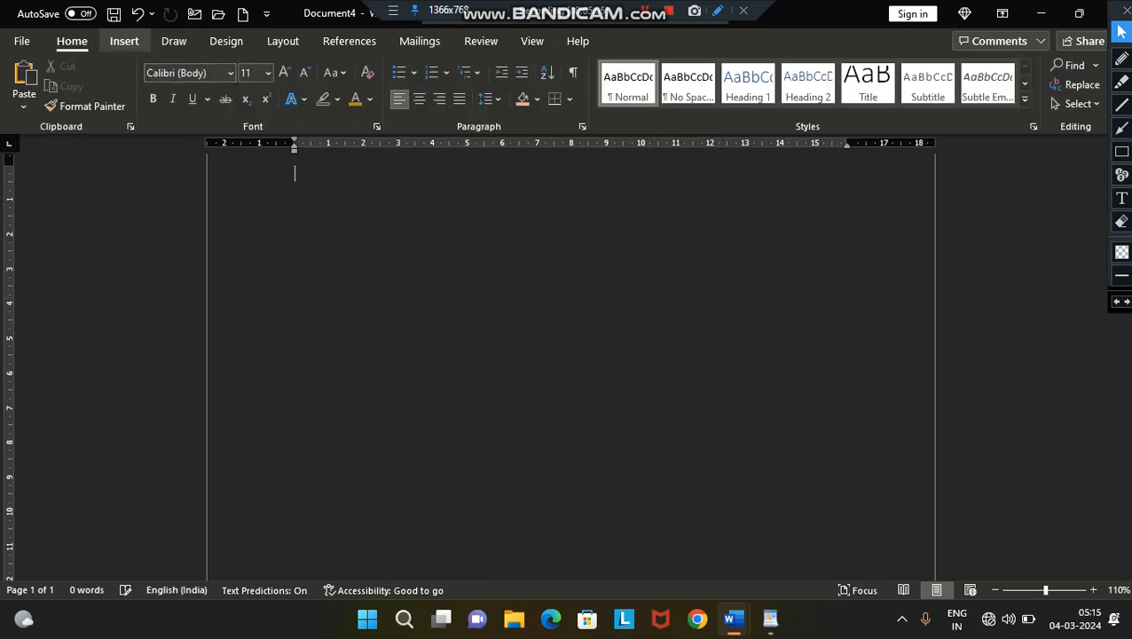
- Draw the outer border of a freehand table about 8.1 cm high across the page with Draw Table
click(124, 42)
click(120, 93)
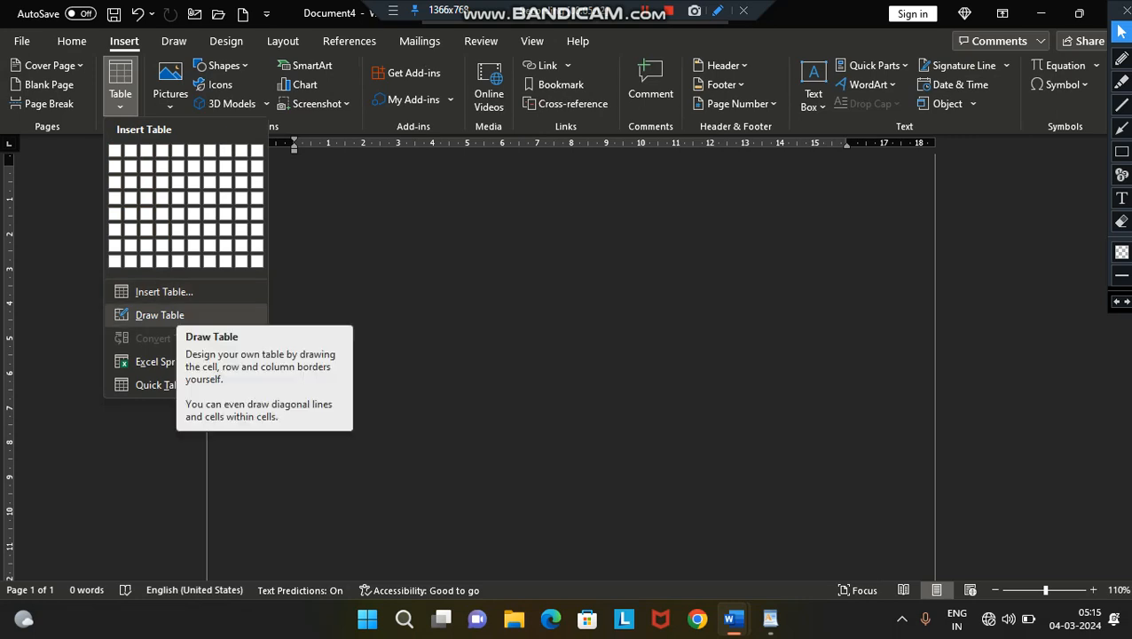
click(160, 315)
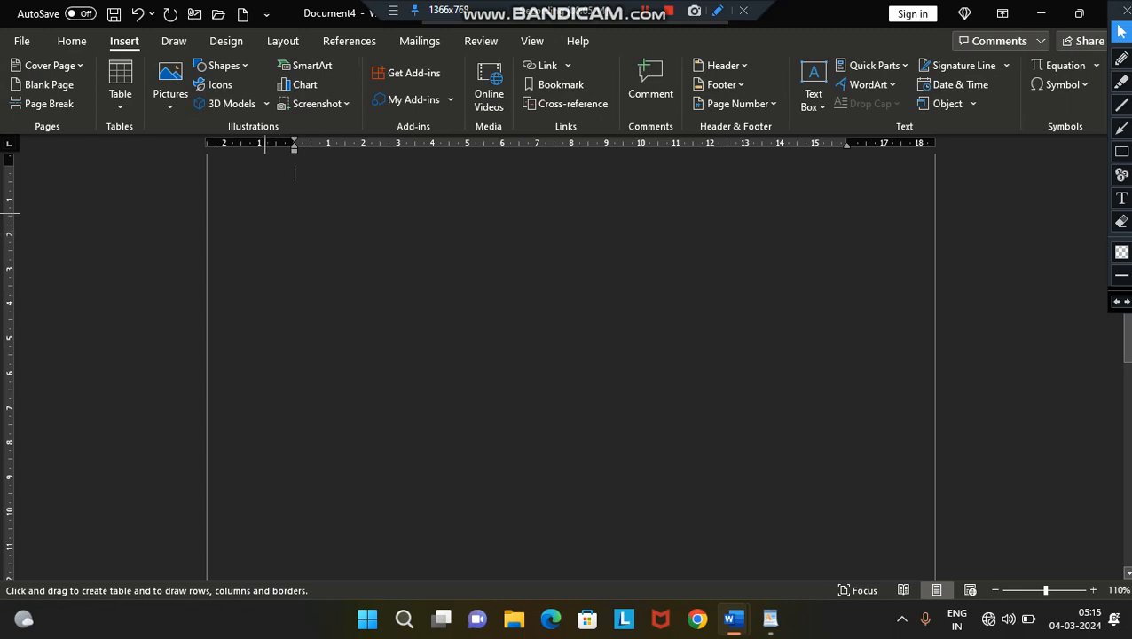
mouse_move(259, 212)
mouse_down()
mouse_move(504, 386)
mouse_move(819, 455)
mouse_move(868, 494)
mouse_up()
- Draw column lines about 3.5 cm and 9.8 cm from the table's left edge, and a row line about 1.4 cm below its upper edge
drag(383, 220, 401, 486)
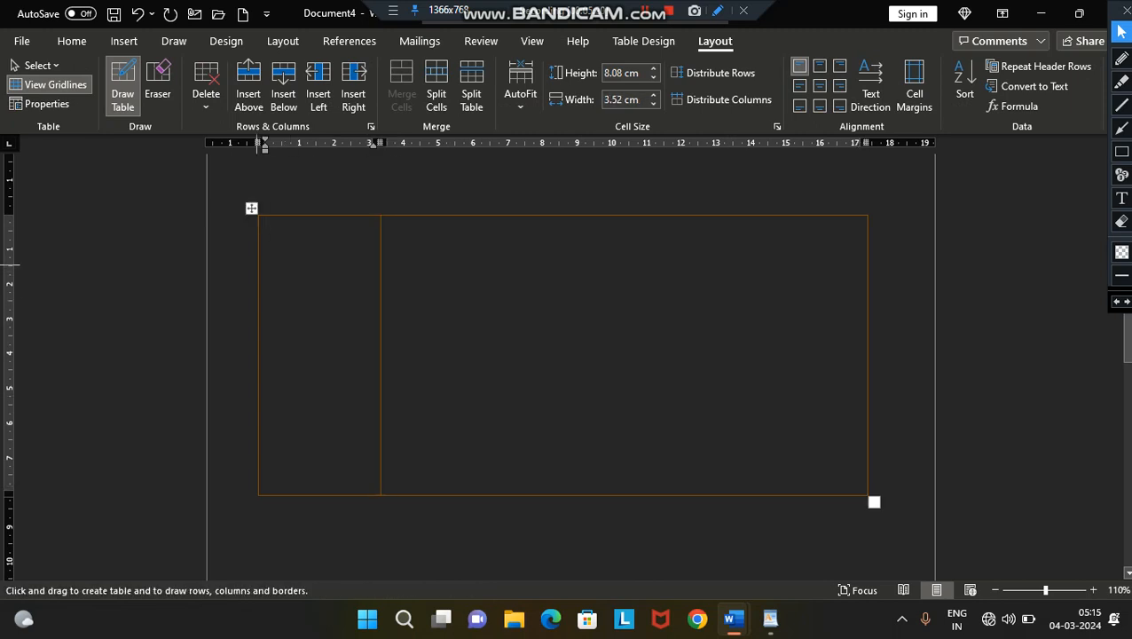
drag(257, 265, 515, 262)
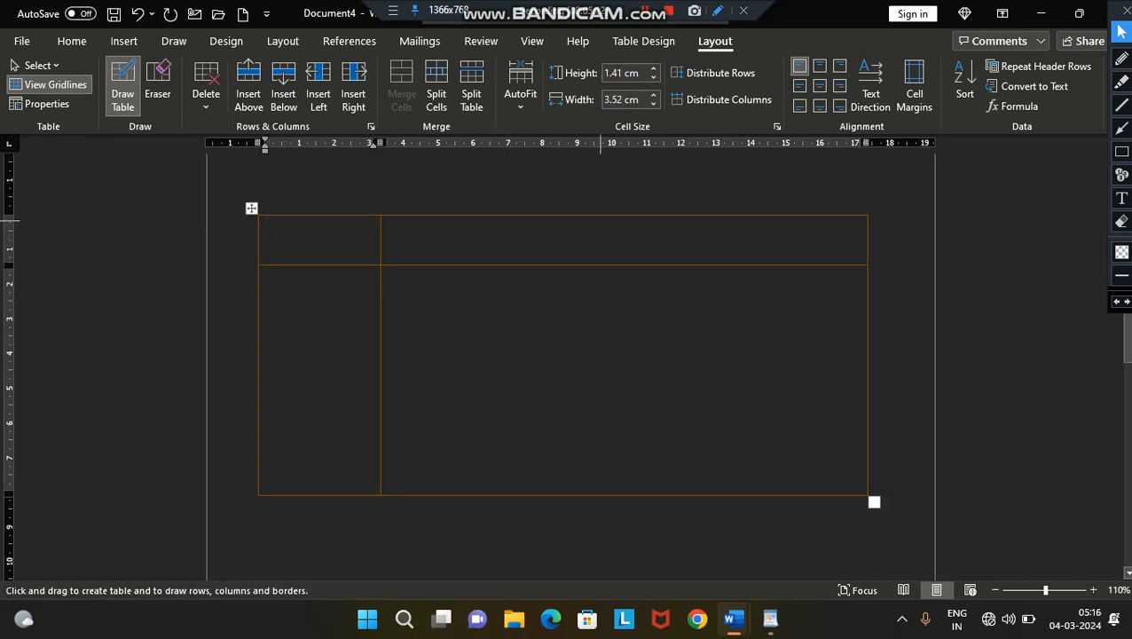
drag(601, 220, 608, 378)
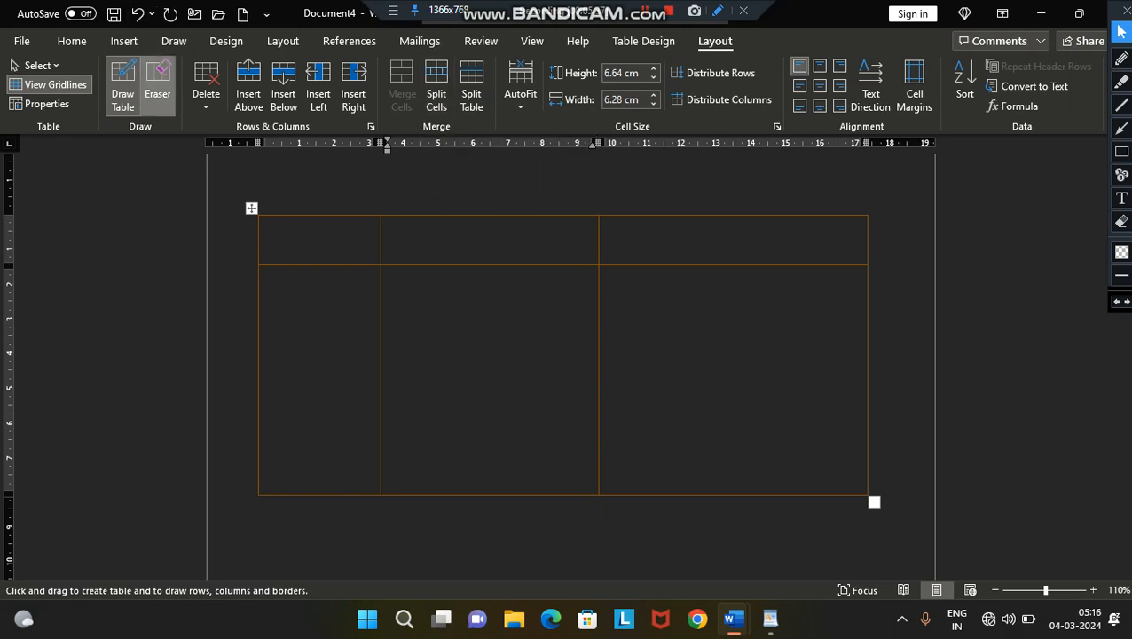
- Erase the border between the first two cells of the table's top row
click(158, 88)
click(381, 240)
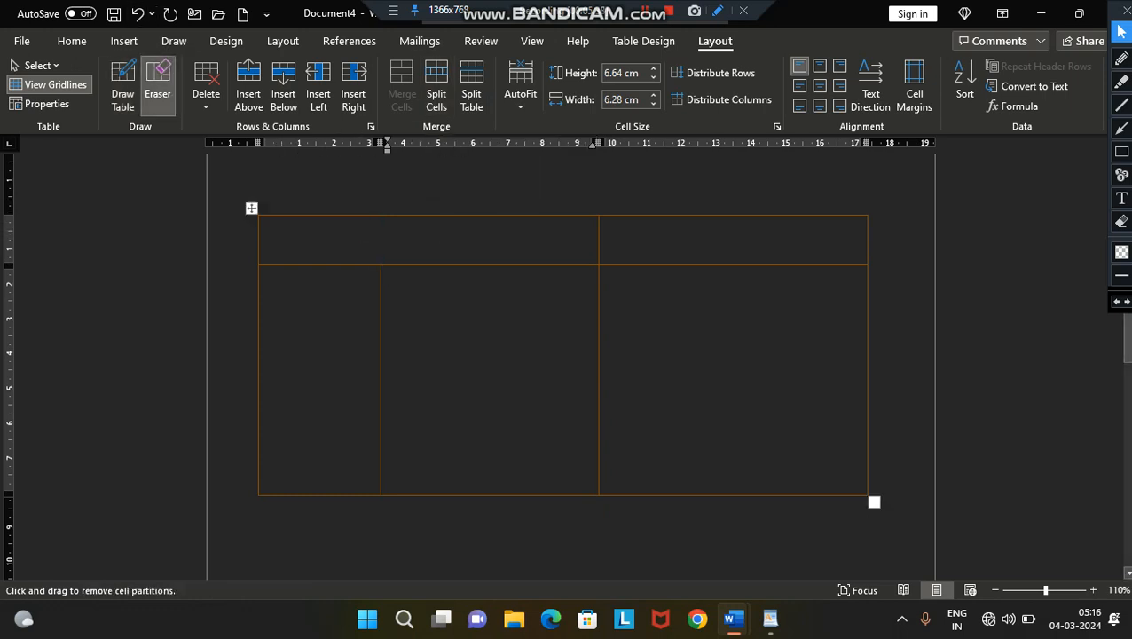
- Erase the remaining divider in the table's top row and draw a full-width row line about 0.8 cm below its upper edge
drag(535, 237, 662, 236)
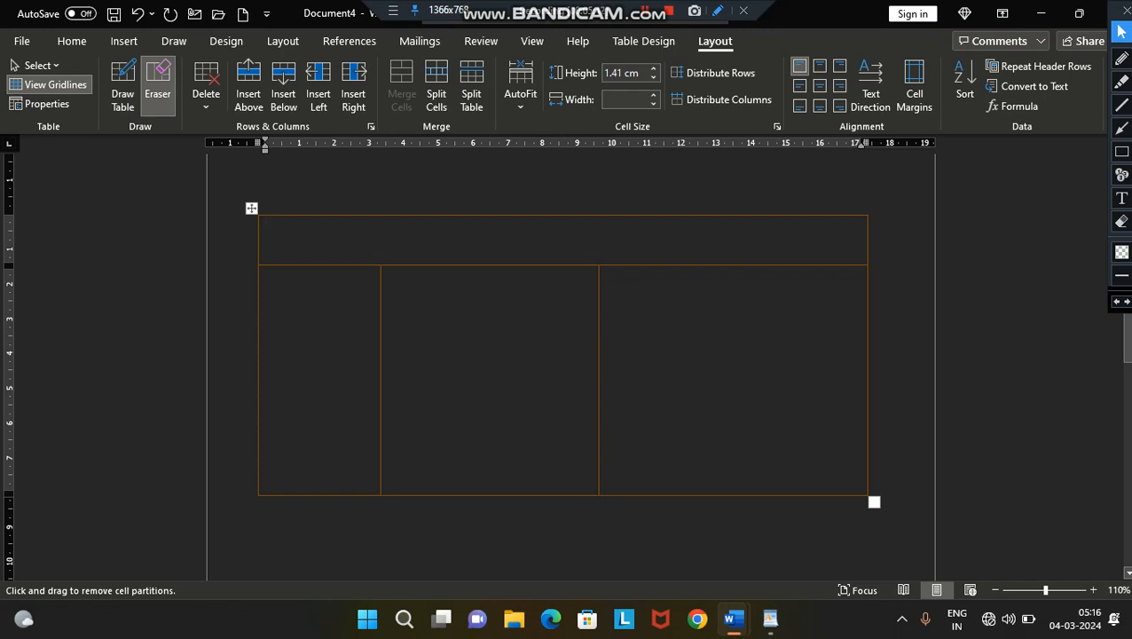
click(158, 87)
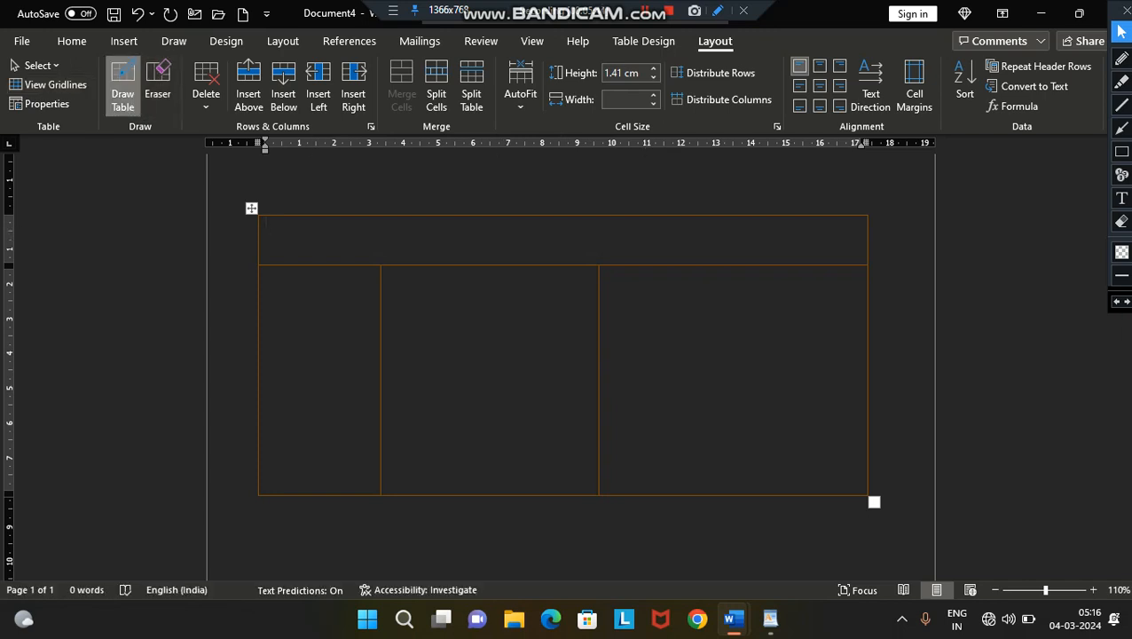
click(123, 86)
drag(260, 243, 532, 253)
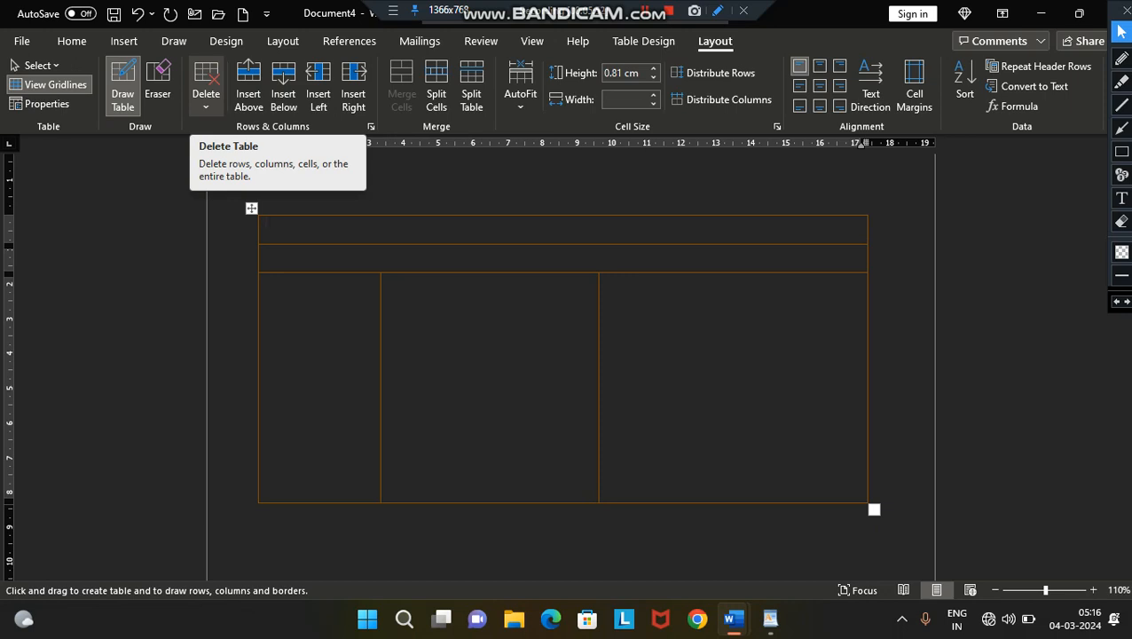
- Delete the middle cell of the table's lowest row with Shift cells left, and delete the entire table
click(206, 99)
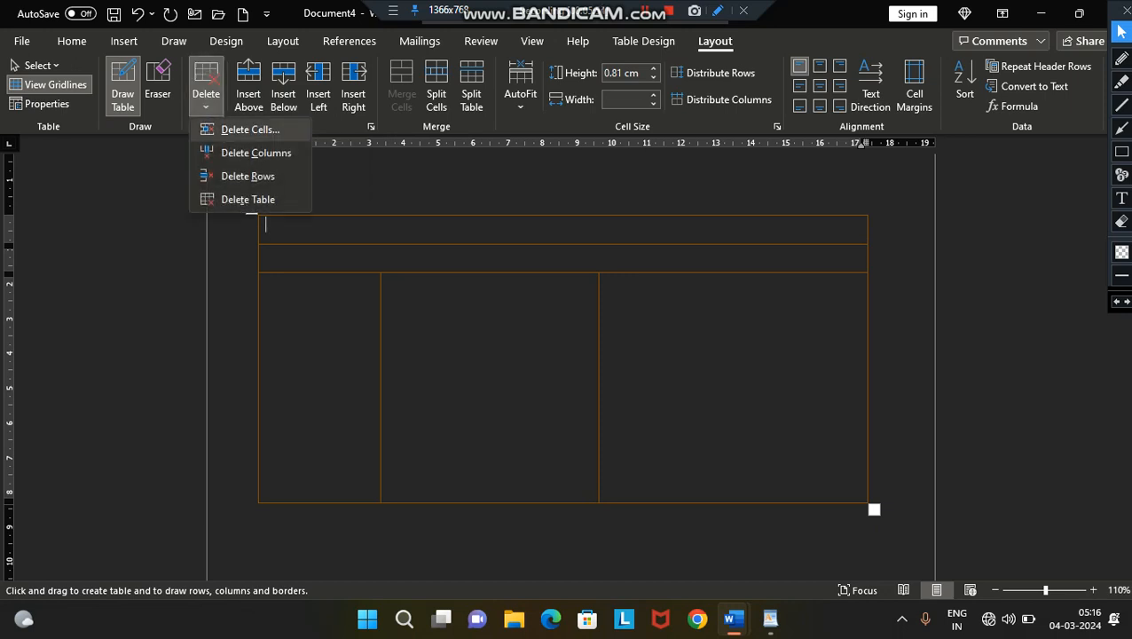
click(403, 300)
click(404, 300)
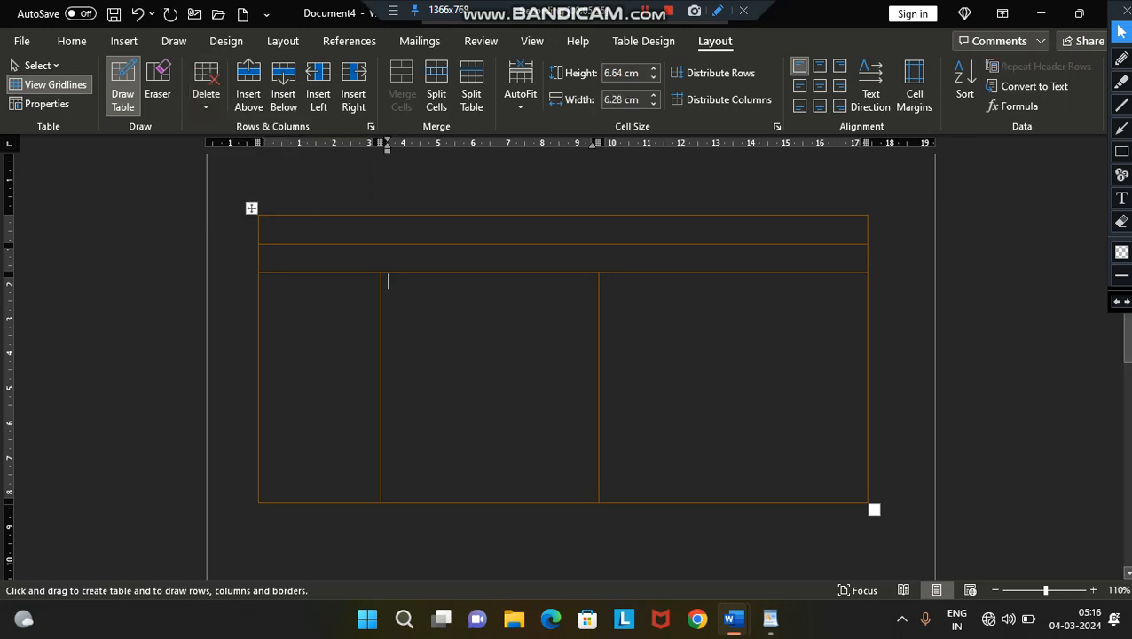
click(206, 96)
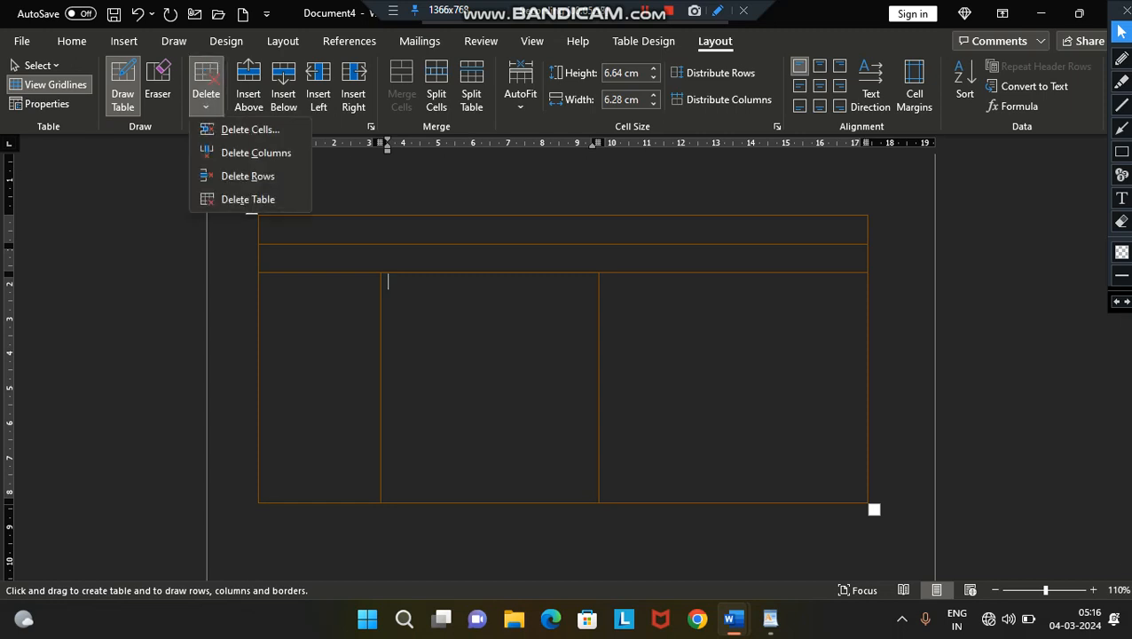
click(251, 129)
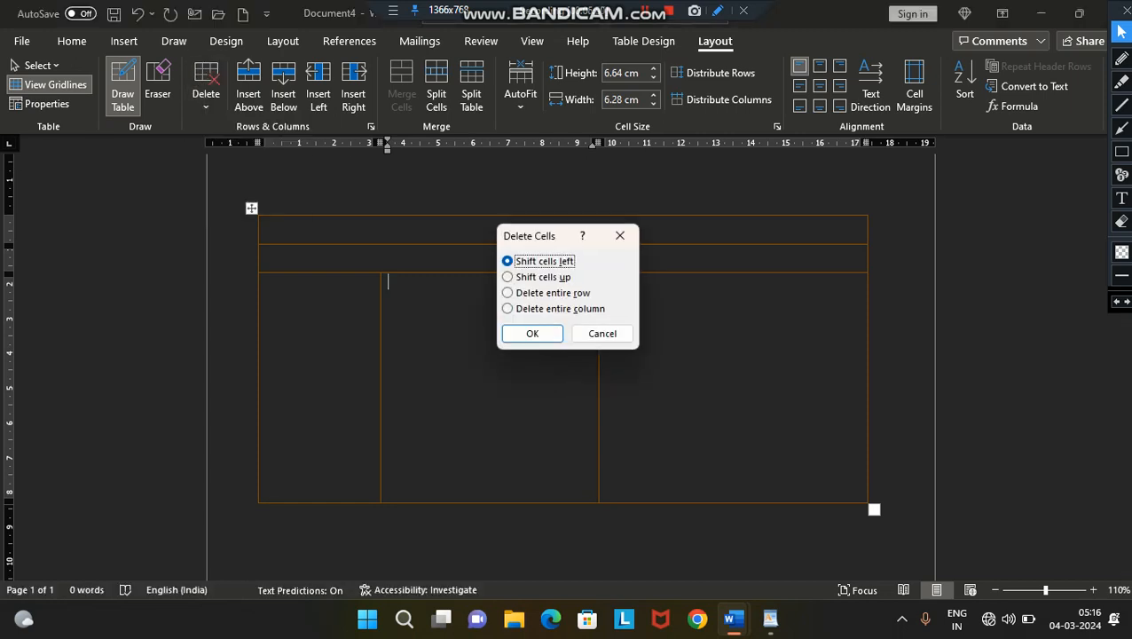
key(Return)
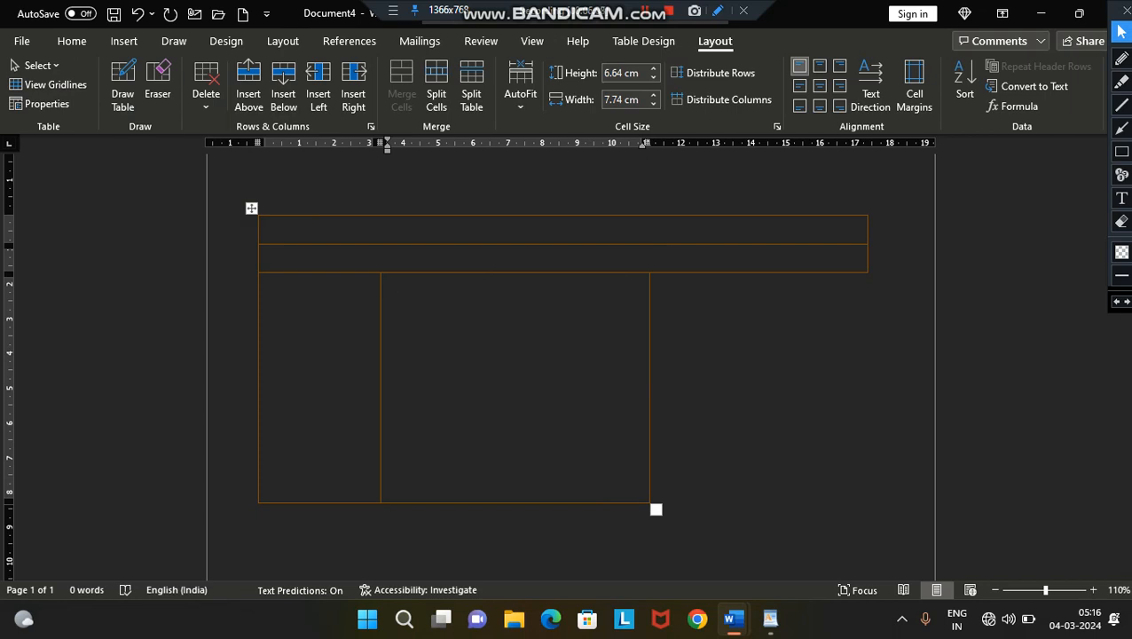
click(206, 98)
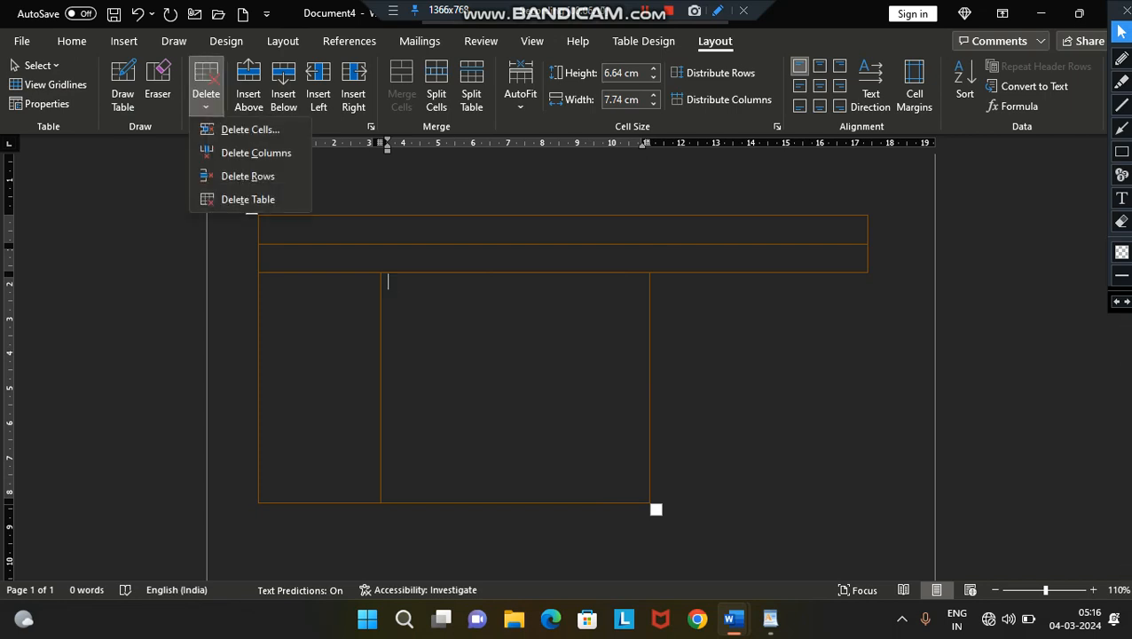
click(248, 199)
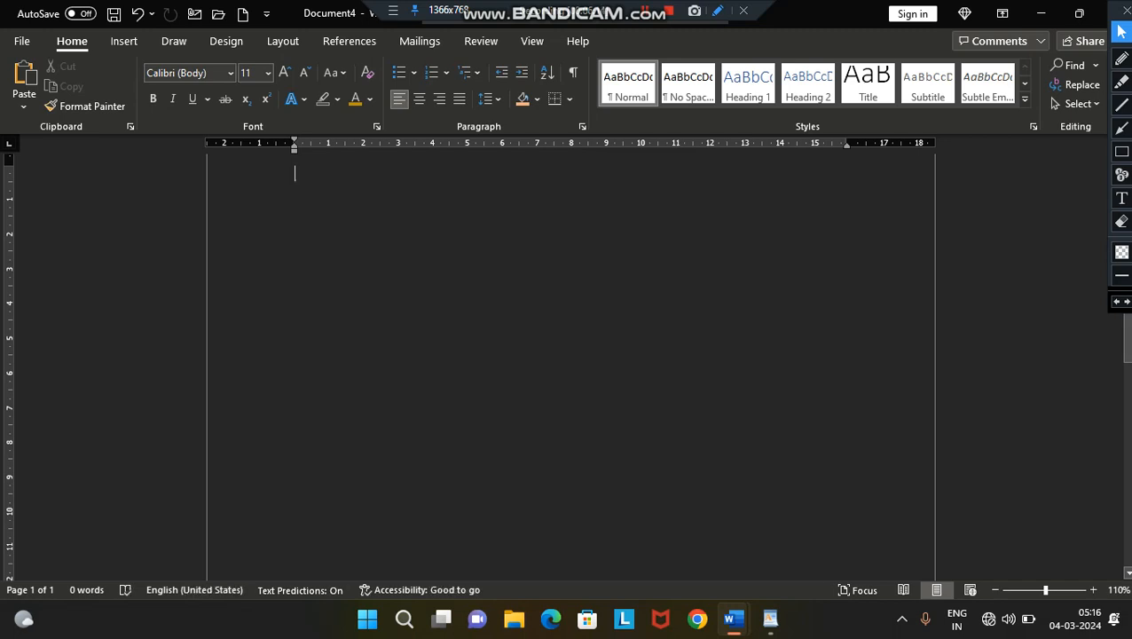
- Browse the built-in Quick Tables and insert the Calendar 2 table on the empty page
click(124, 41)
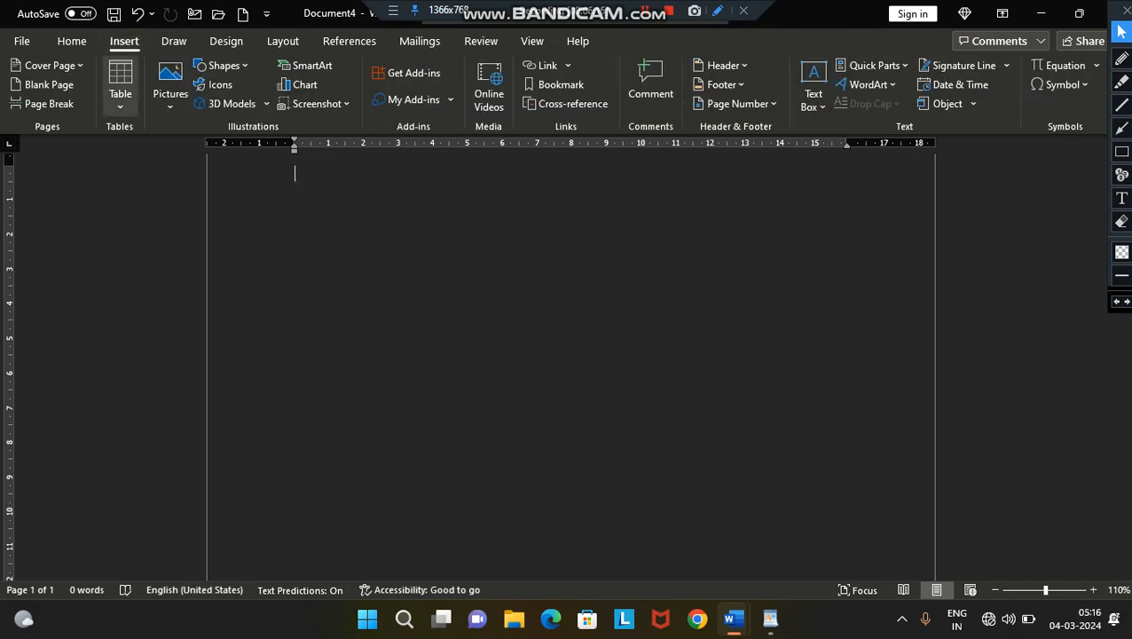
click(120, 88)
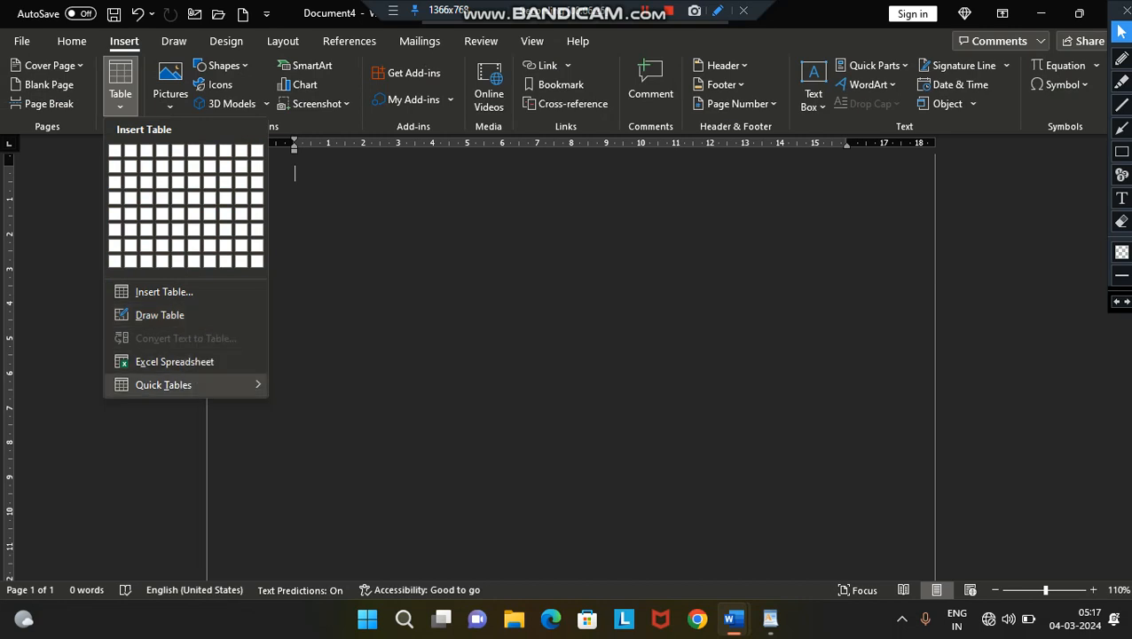
mouse_move(178, 384)
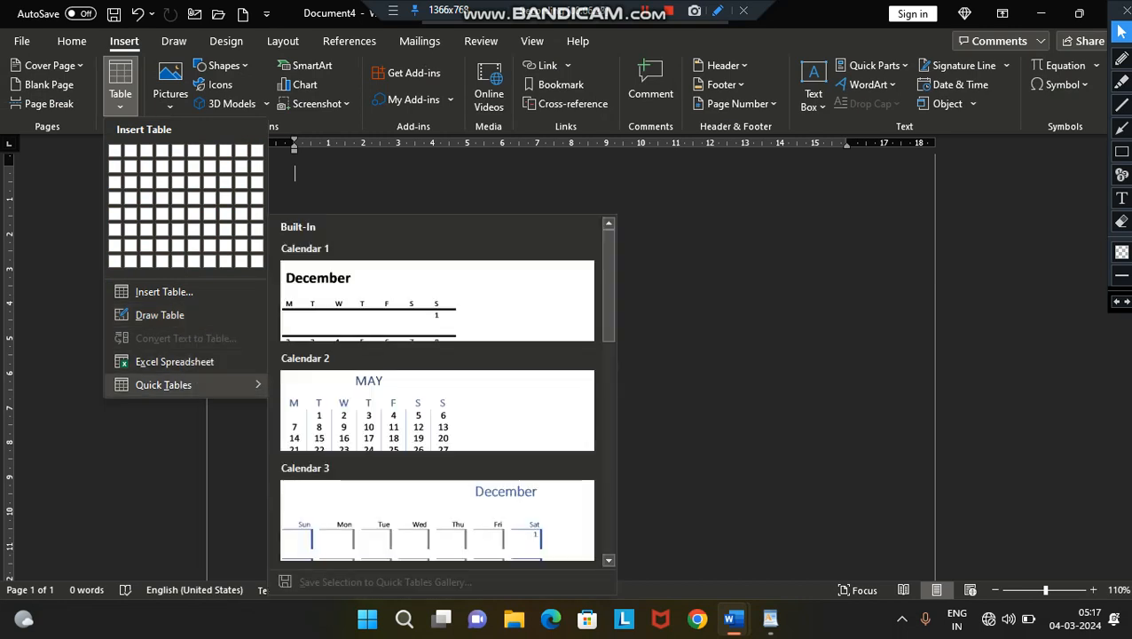
click(609, 560)
click(608, 560)
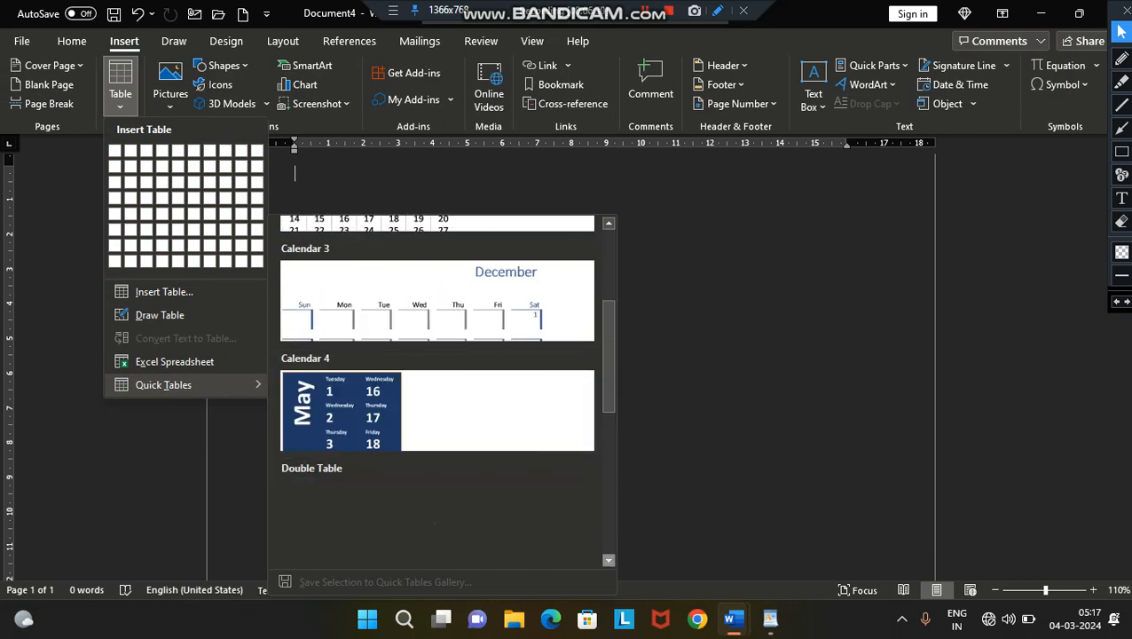
click(609, 560)
click(609, 560)
click(609, 560)
click(608, 560)
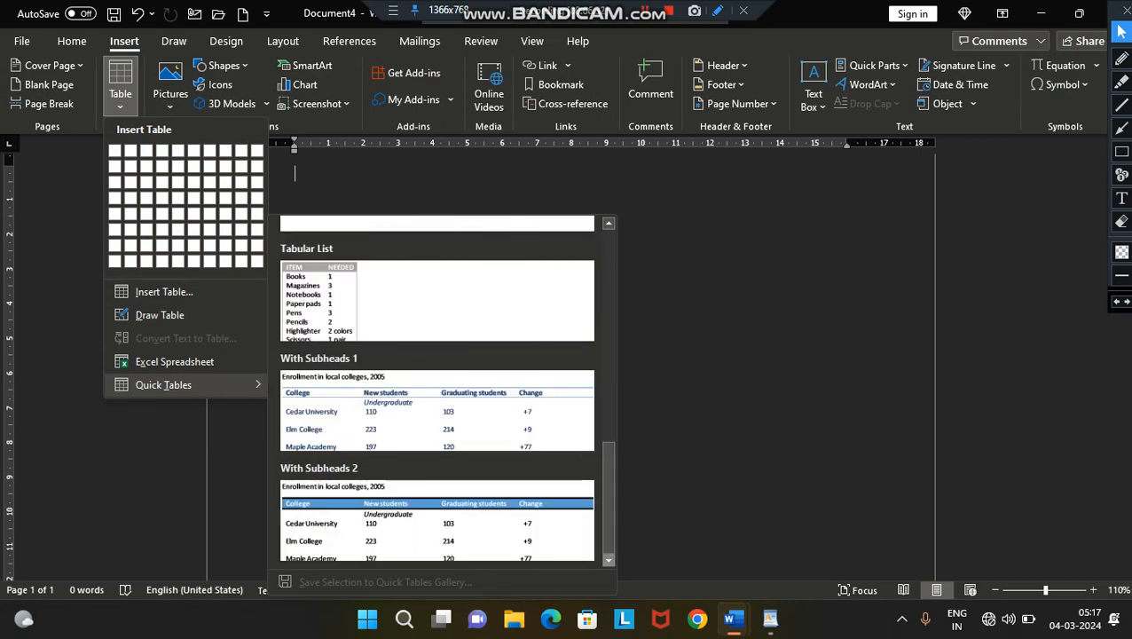
click(609, 223)
click(608, 223)
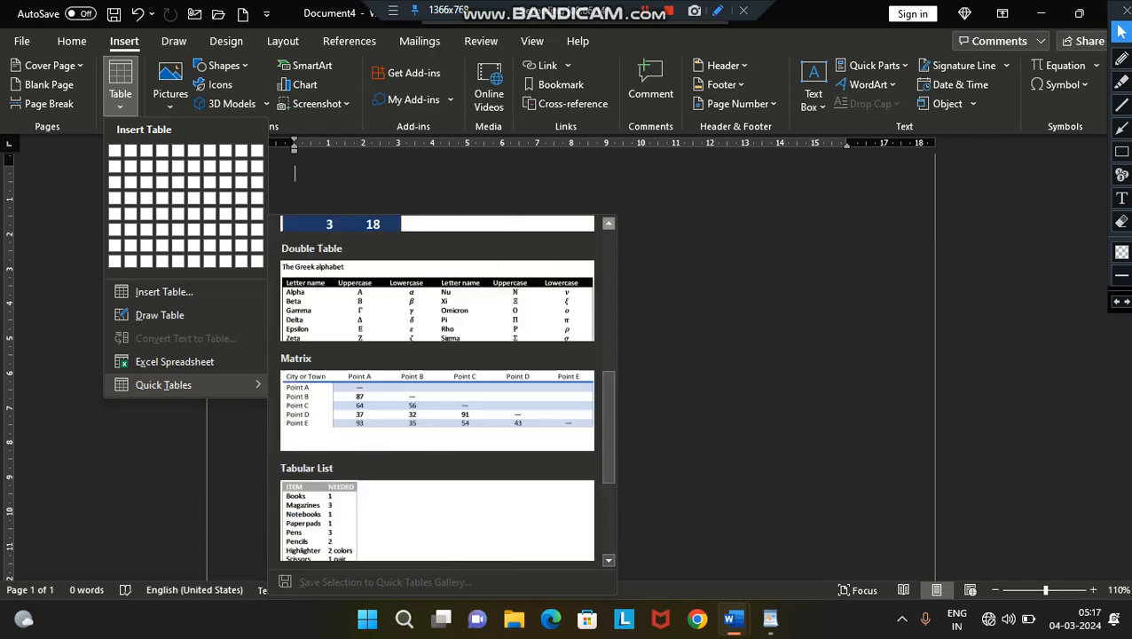
click(609, 223)
click(609, 223)
click(608, 223)
click(609, 223)
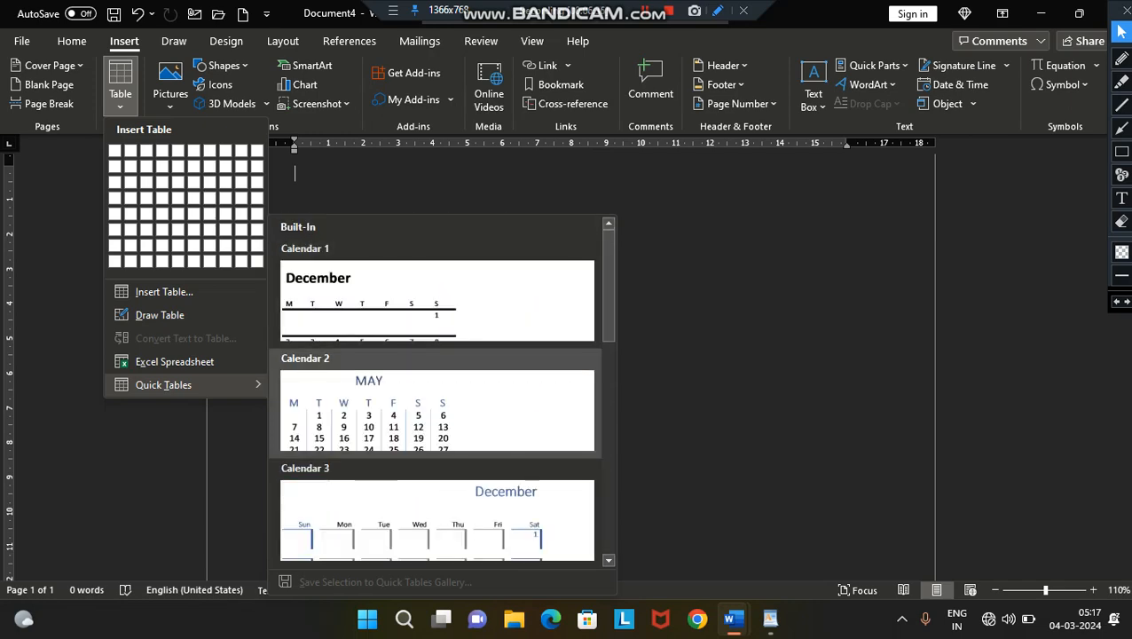
click(435, 404)
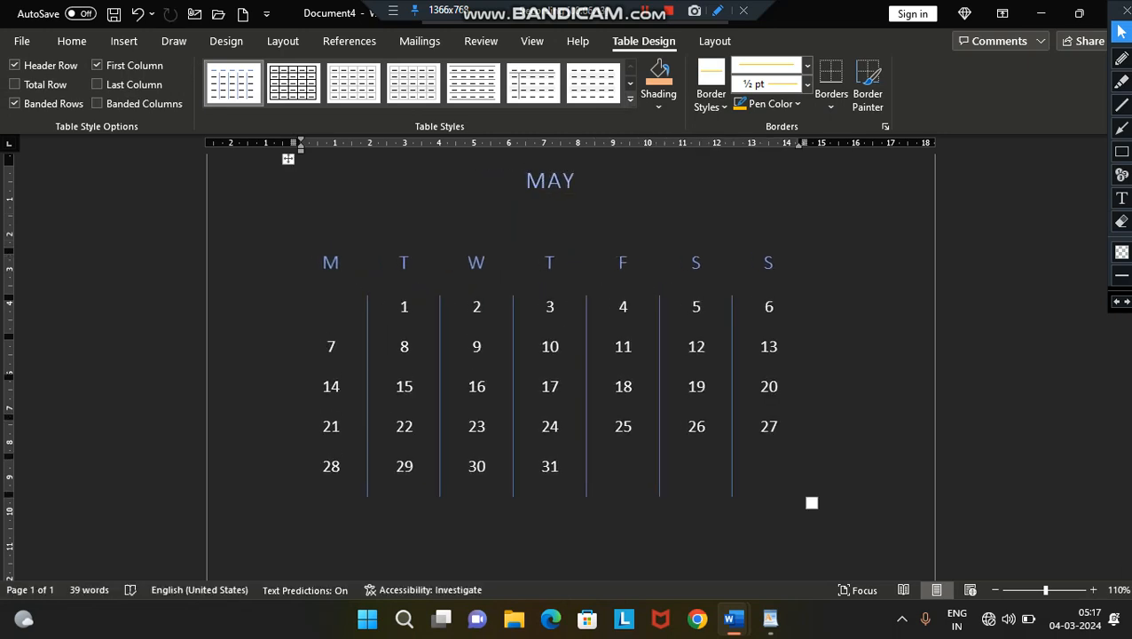
- Apply the first black style under Grid Tables to the calendar and turn off Header Row, Banded Rows and First Column
click(630, 99)
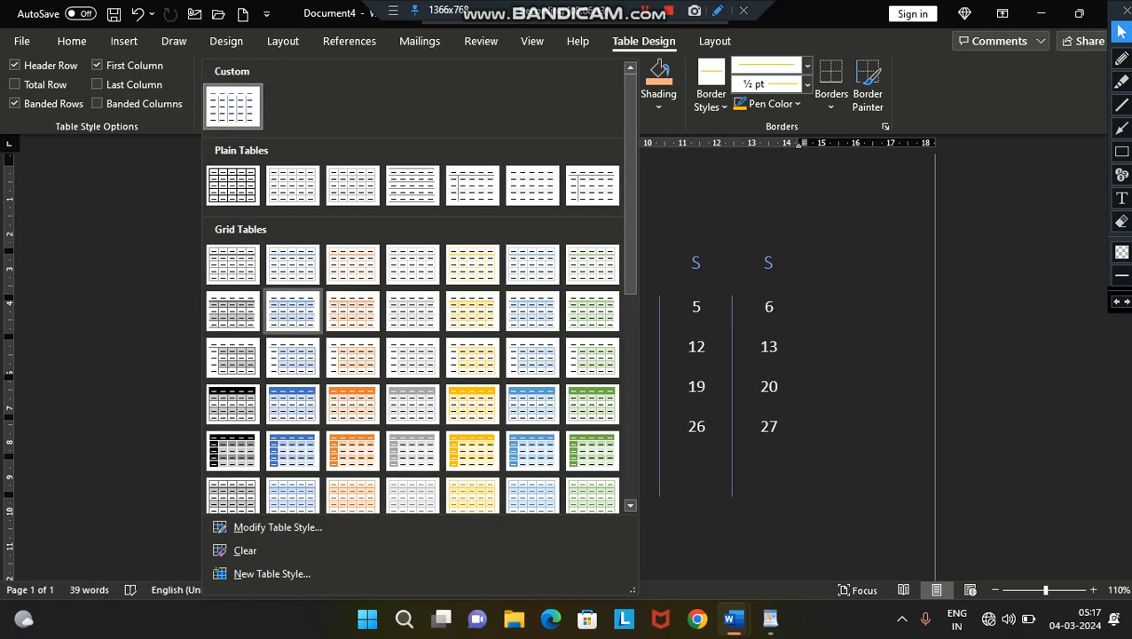
click(232, 265)
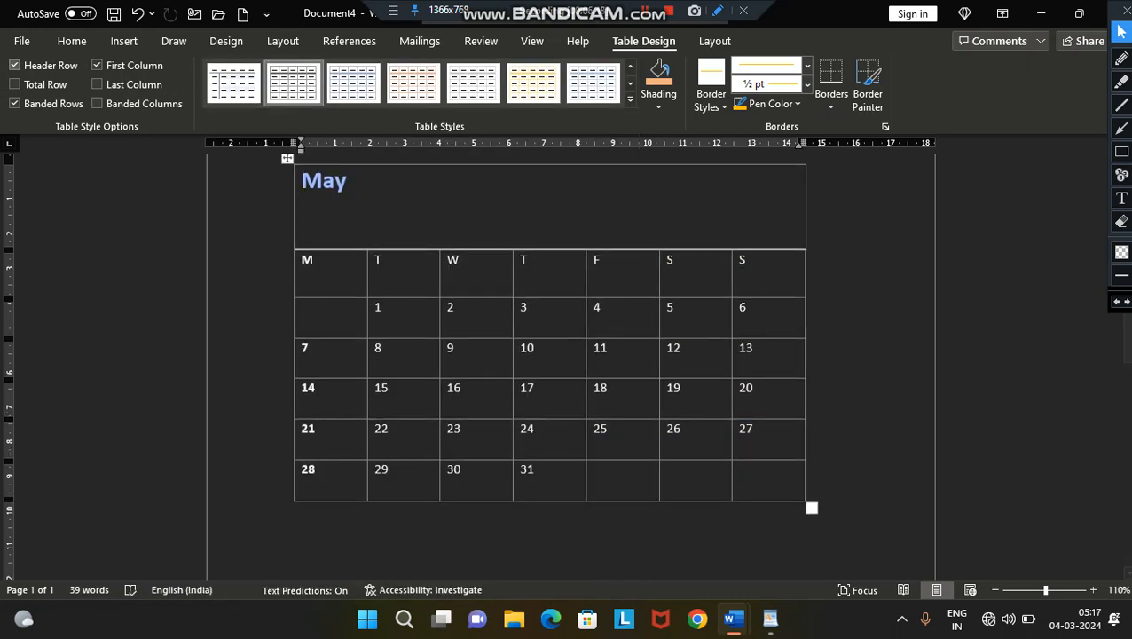
click(15, 66)
click(15, 104)
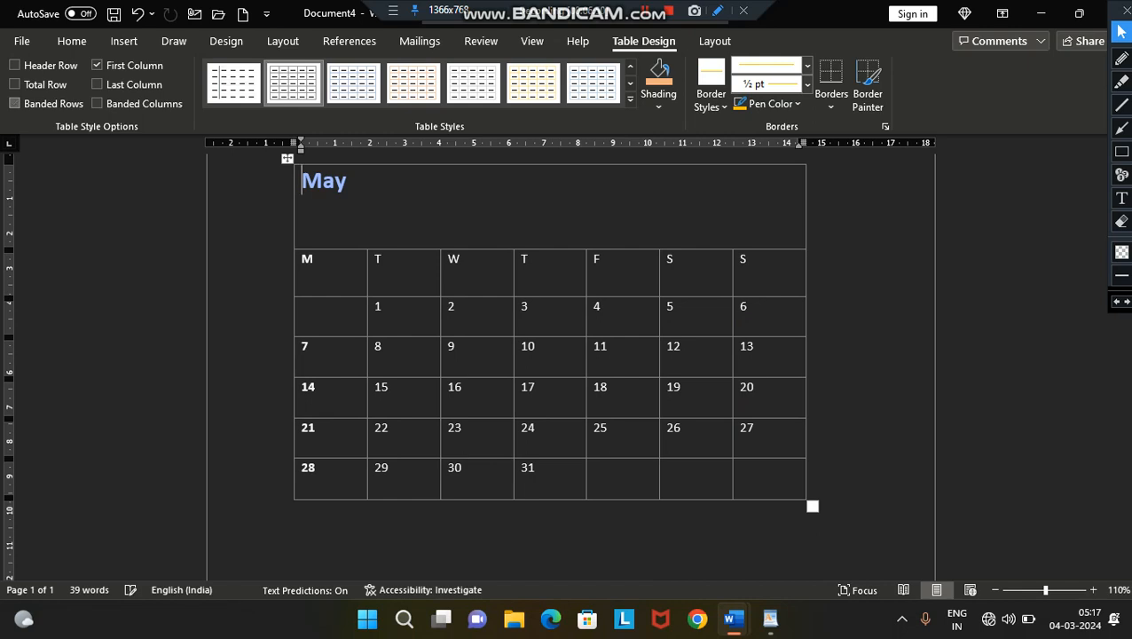
click(97, 65)
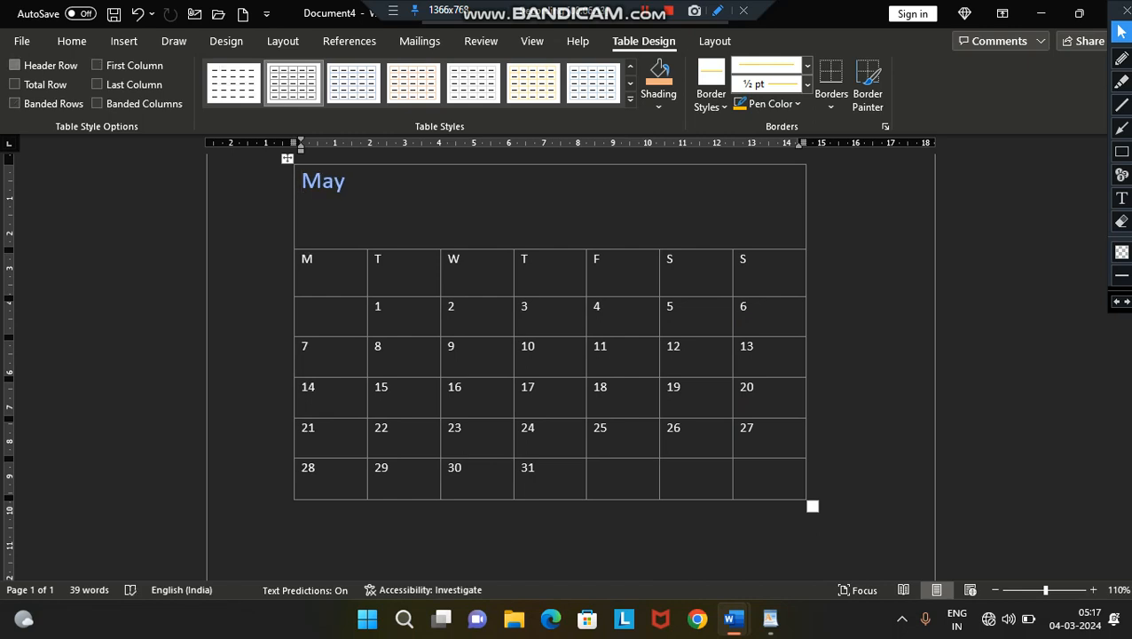
- Turn on Header Row, Total Row, Banded Rows, First Column, Last Column and Banded Columns for the calendar table
click(14, 65)
click(14, 85)
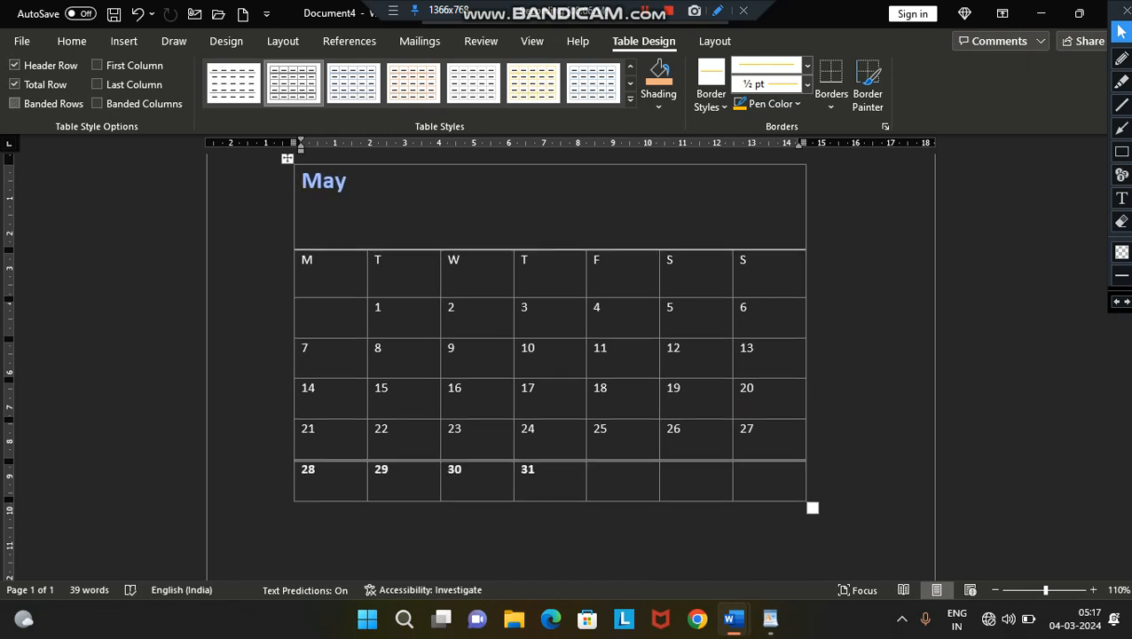
click(15, 104)
click(98, 66)
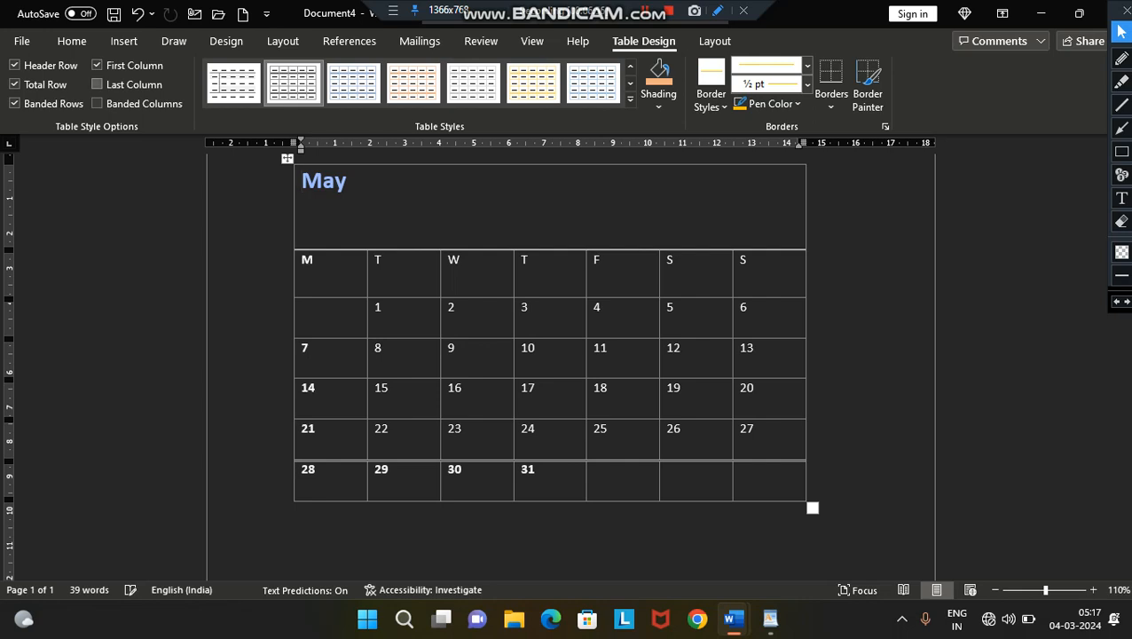
click(98, 85)
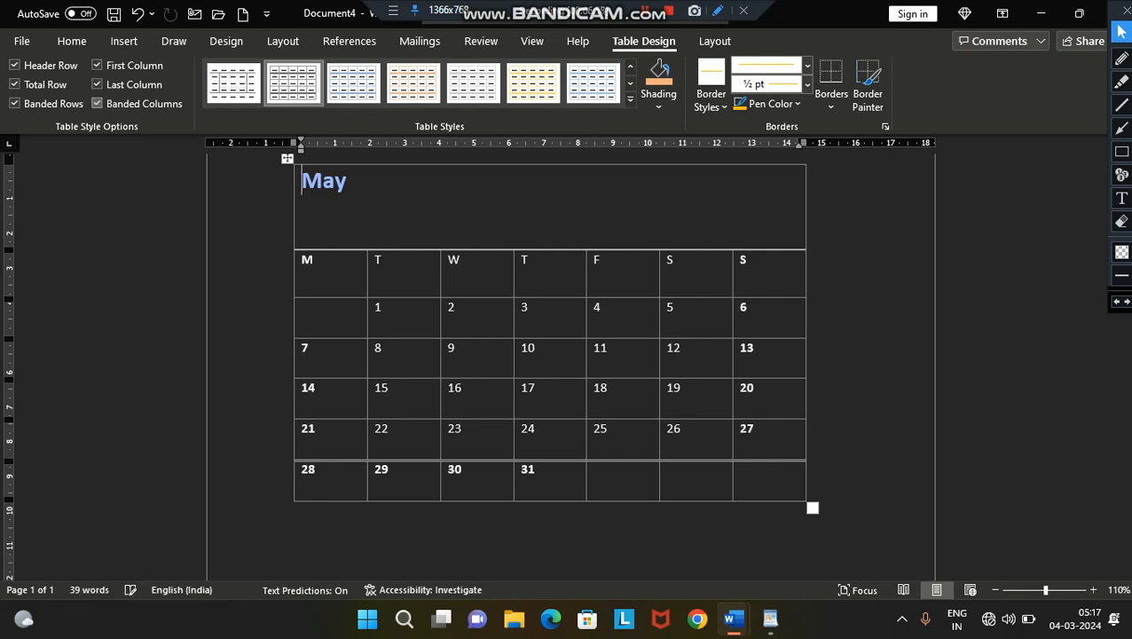
- Apply the gold light grid style to the calendar and centre all of its text
click(533, 83)
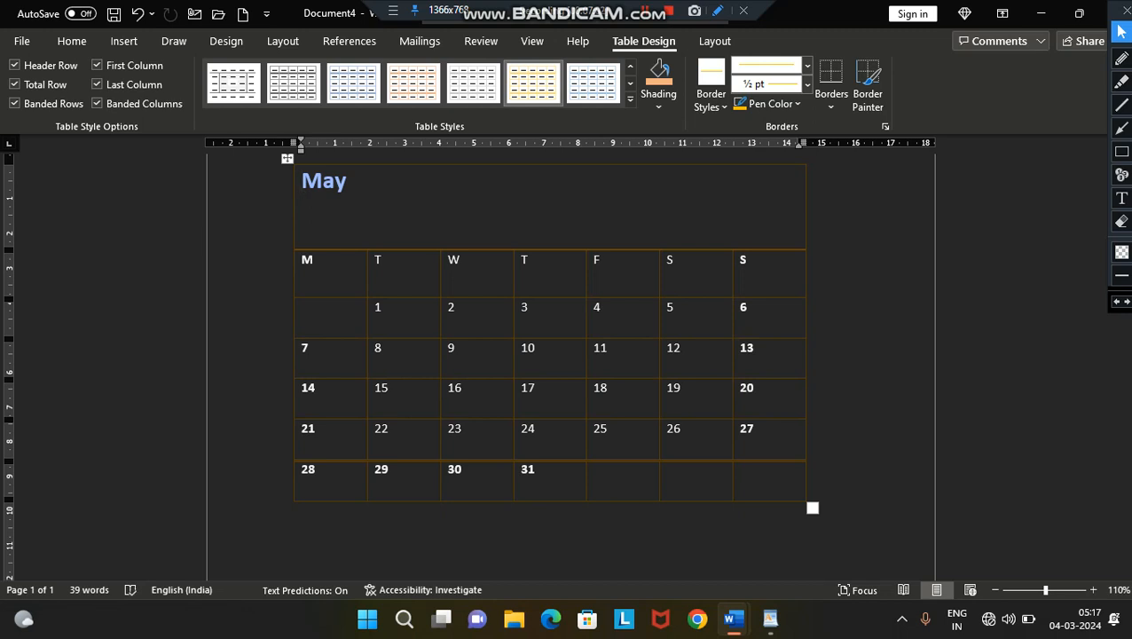
key(ctrl+a)
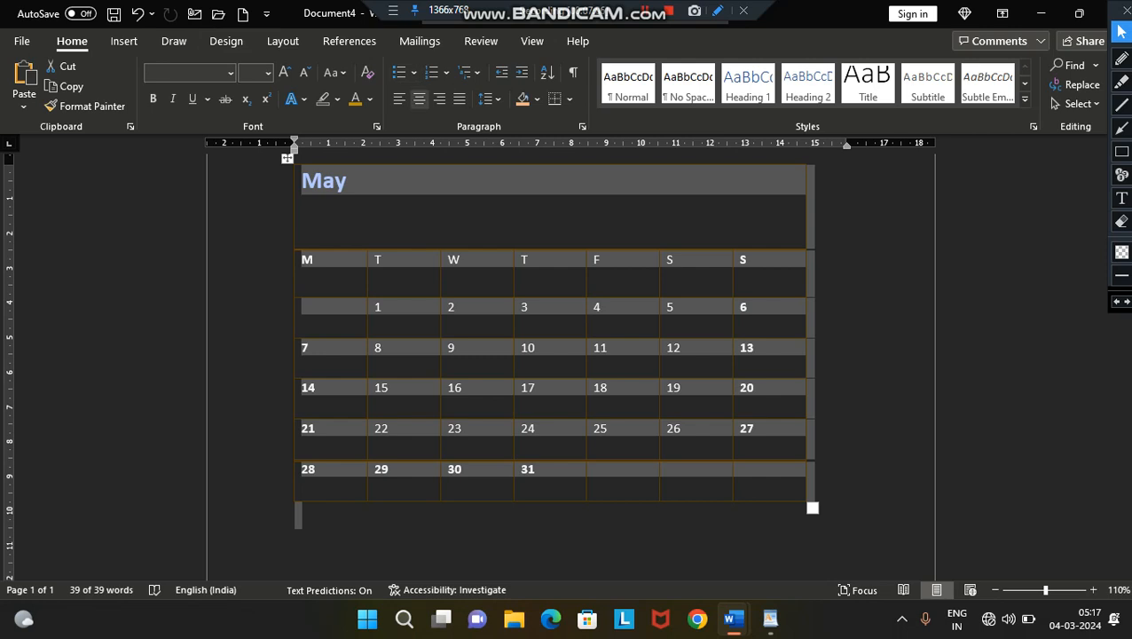
click(419, 98)
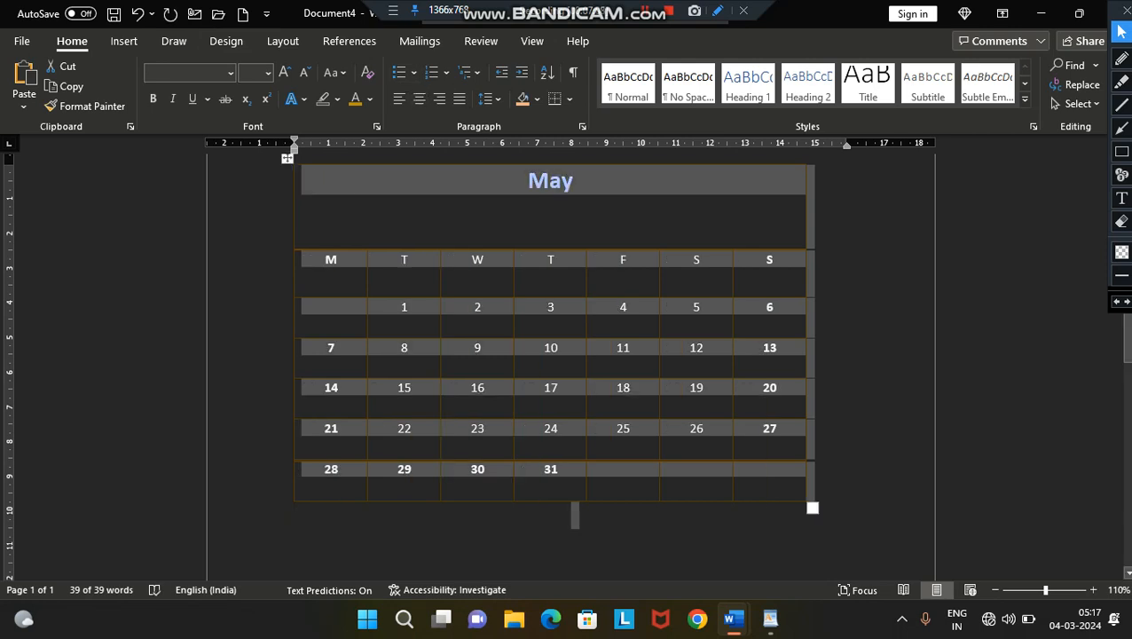
click(485, 266)
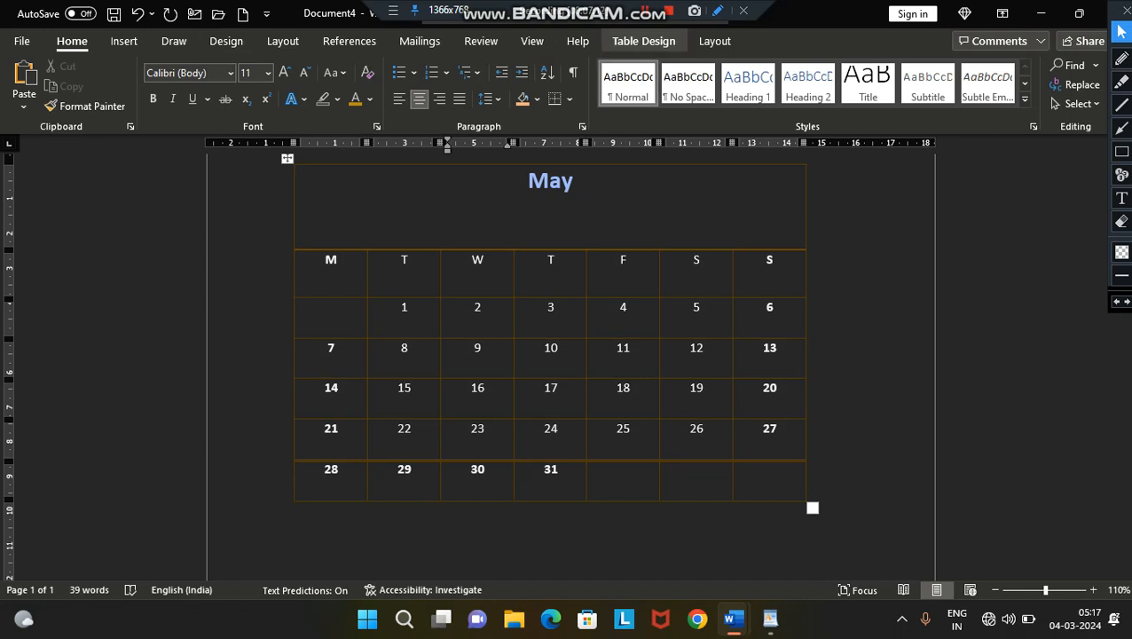
- Shade the calendar's May title row with the standard yellow colour
click(643, 40)
click(659, 105)
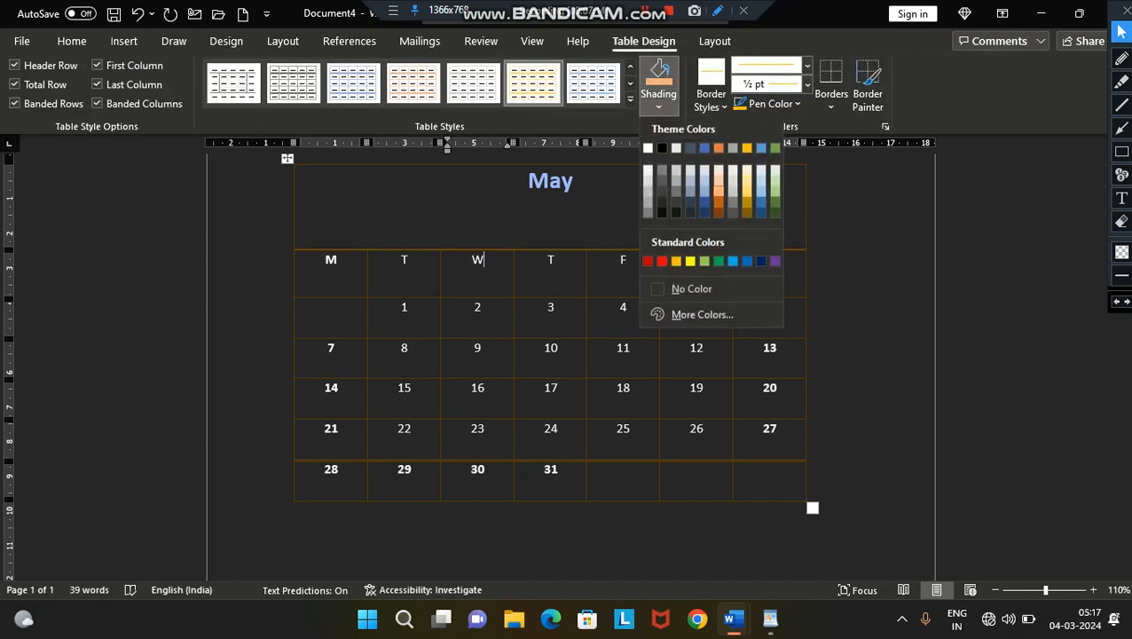
key(Escape)
click(529, 182)
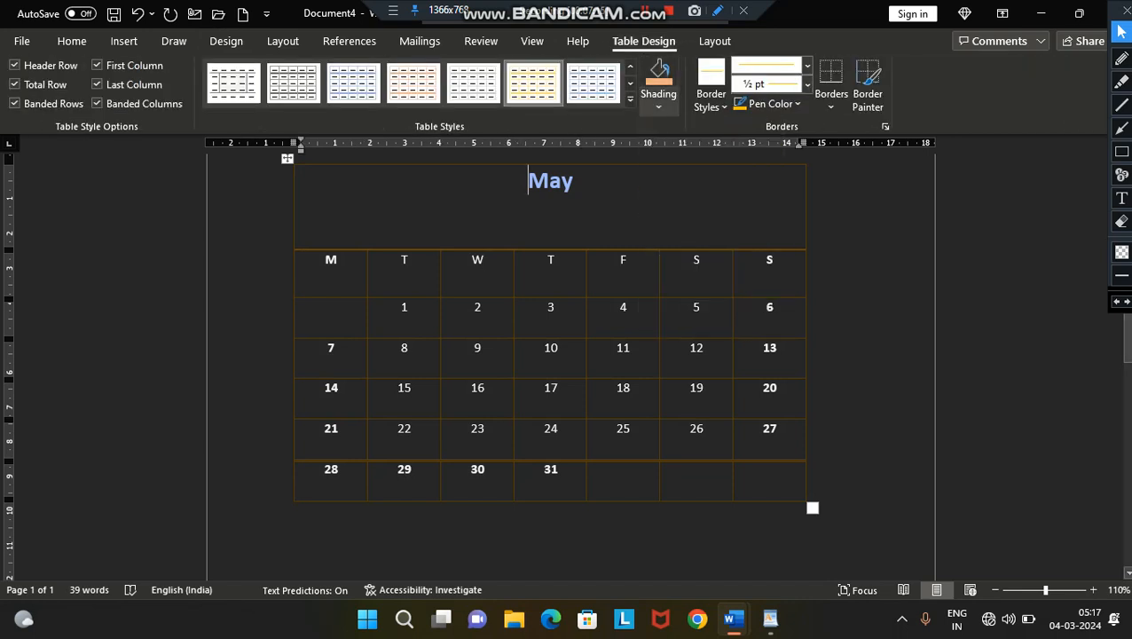
click(658, 105)
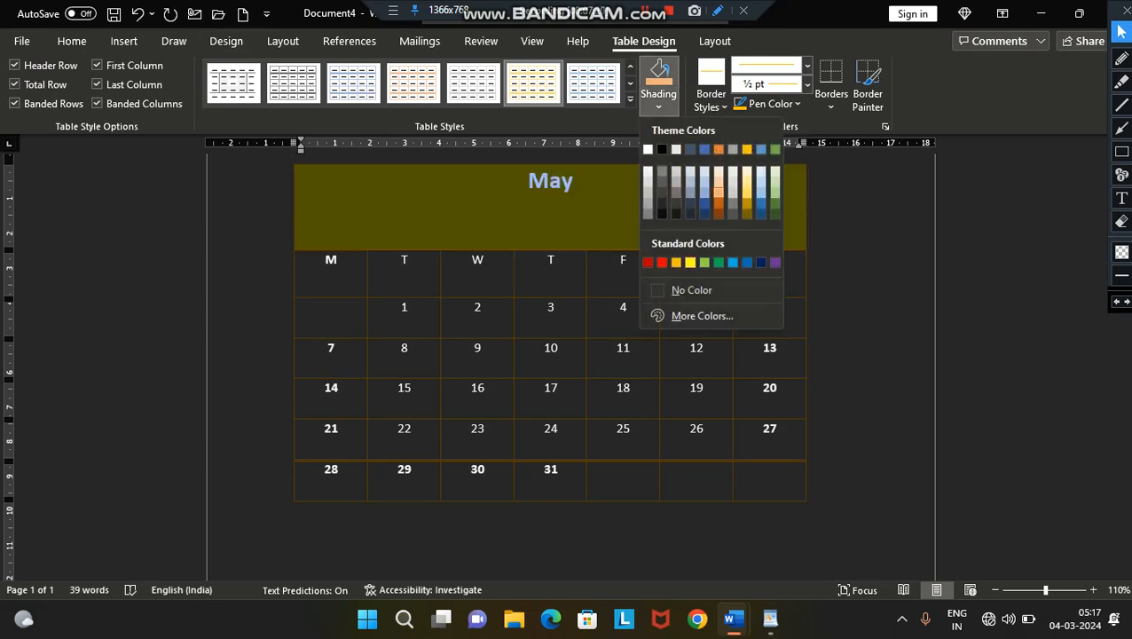
click(690, 262)
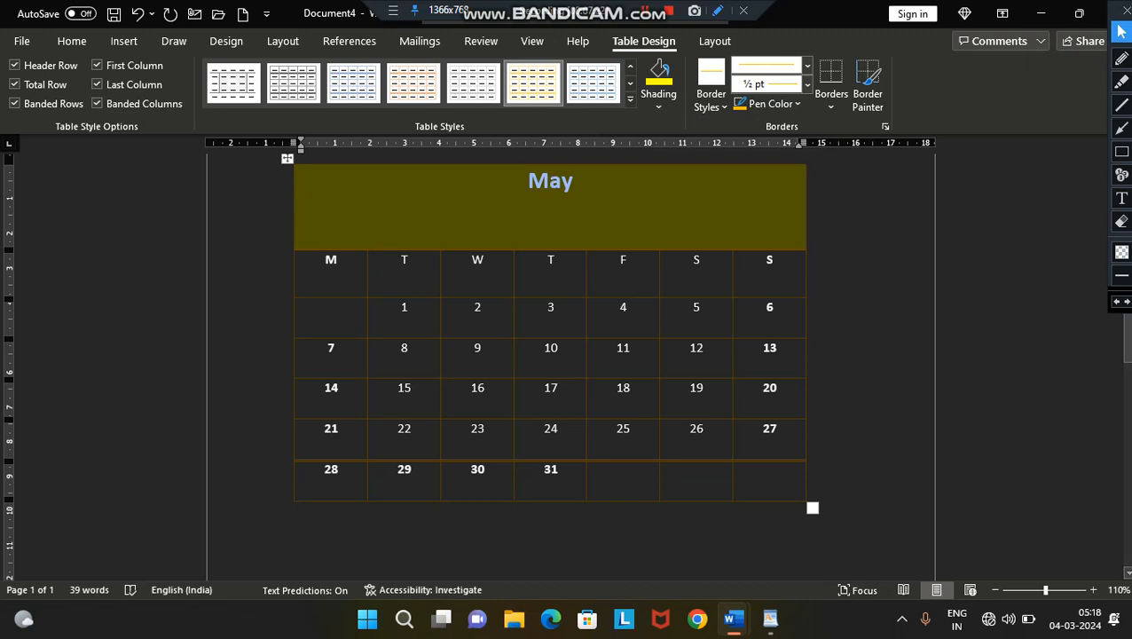
- Paint the border below dates 4 and 5 with the orange 1 ½ pt single-line theme border
click(710, 96)
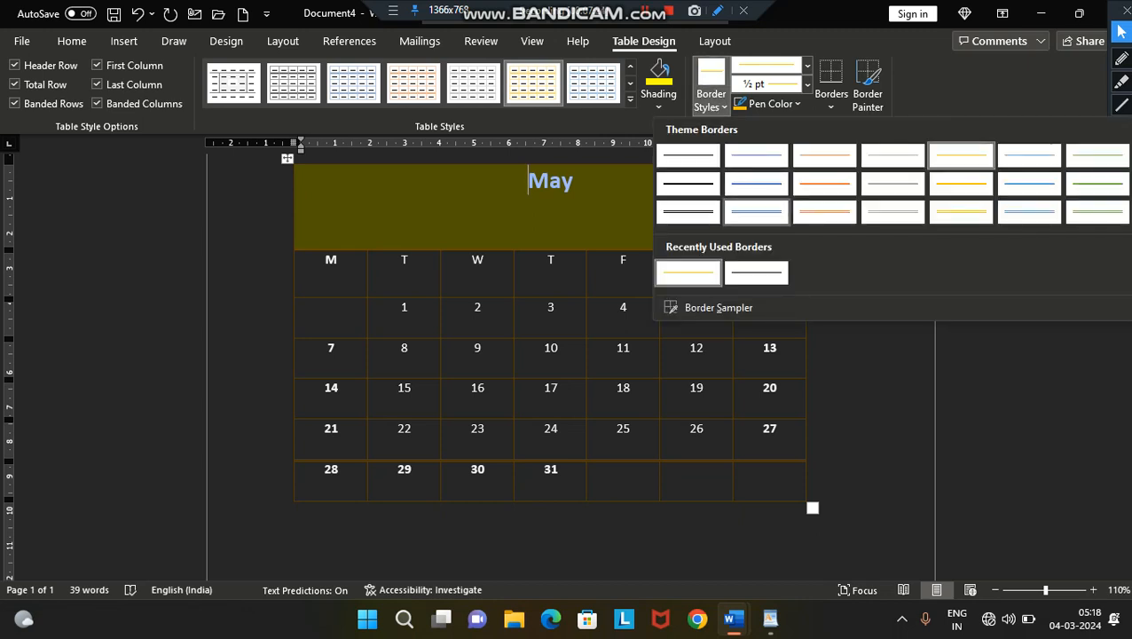
click(824, 184)
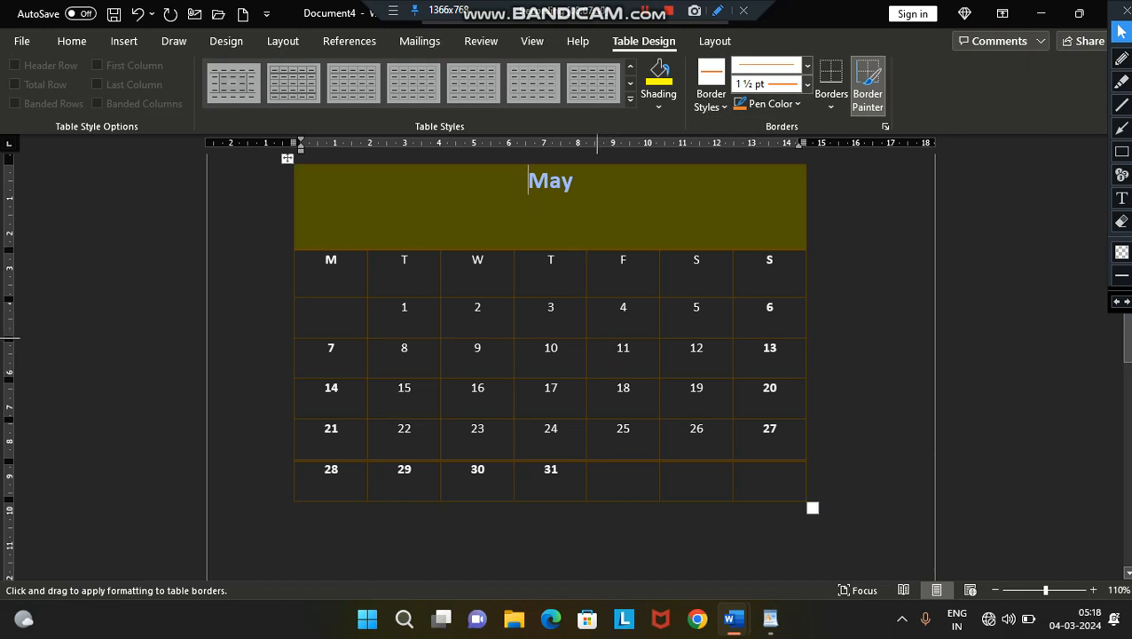
drag(597, 338, 728, 339)
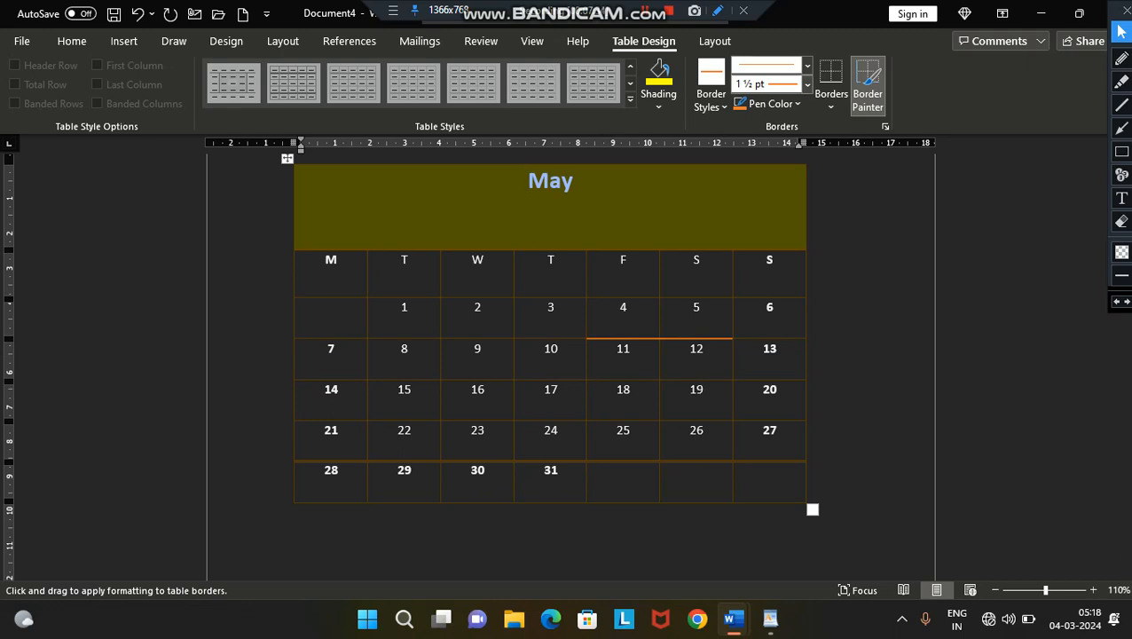
- Set the border pen to ½ pt red and paint the border above dates 2 to 4 and the title row's upper edge
click(806, 83)
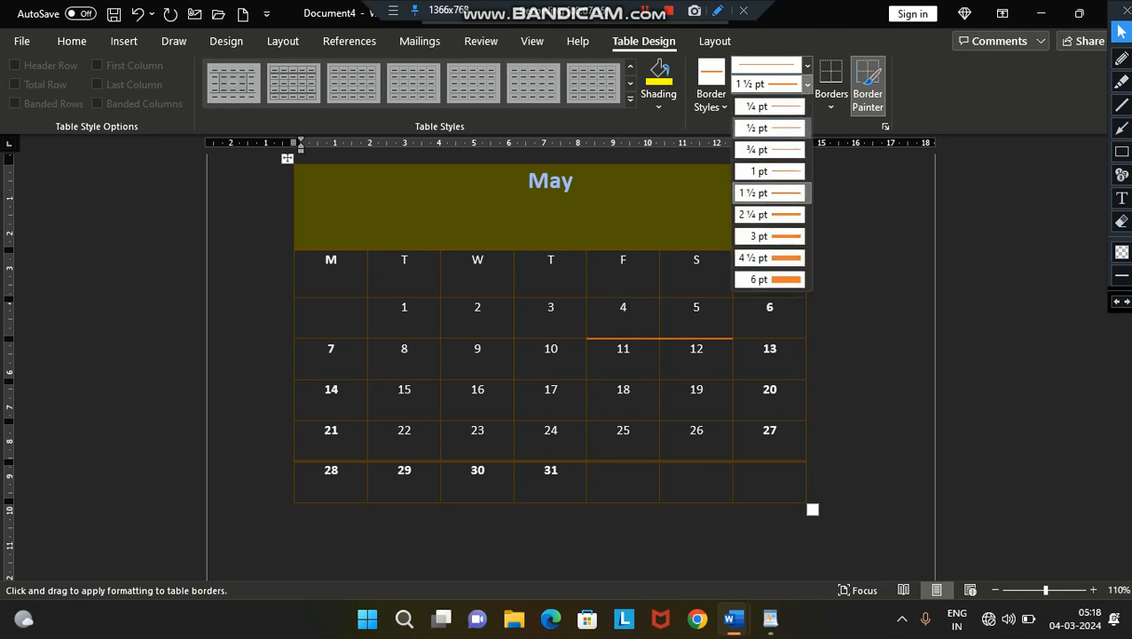
click(768, 128)
click(770, 103)
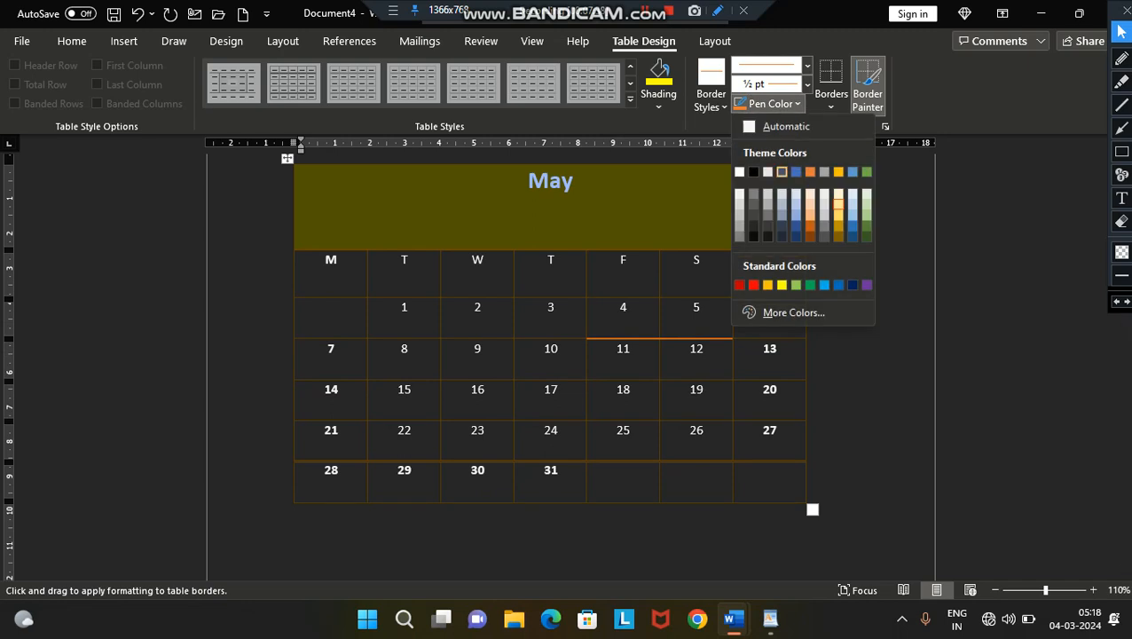
click(753, 285)
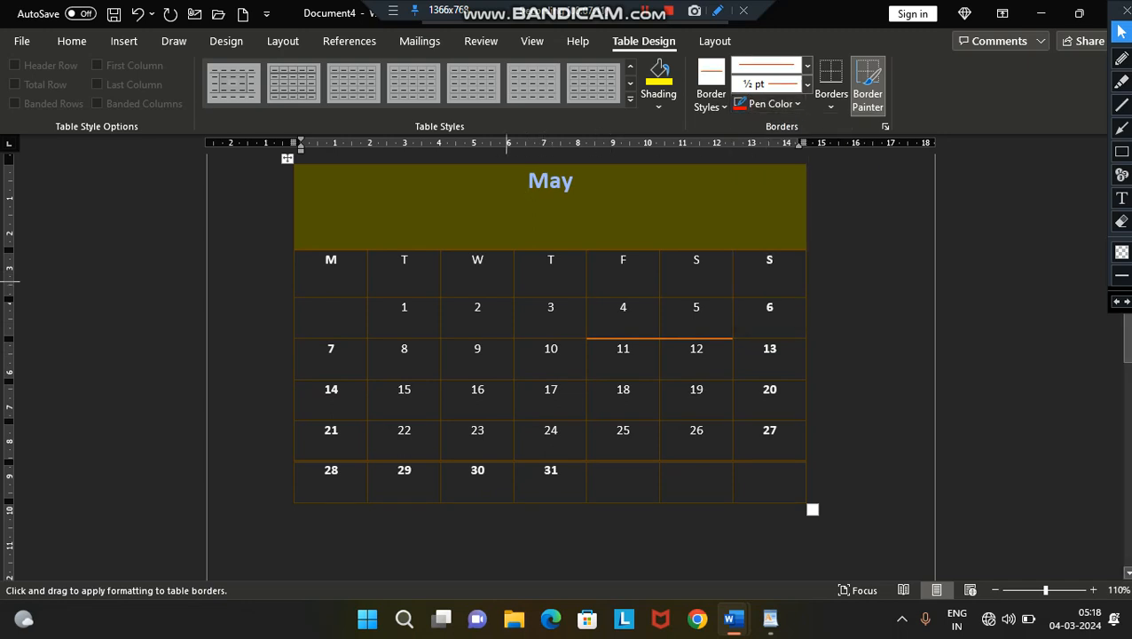
drag(510, 300, 658, 300)
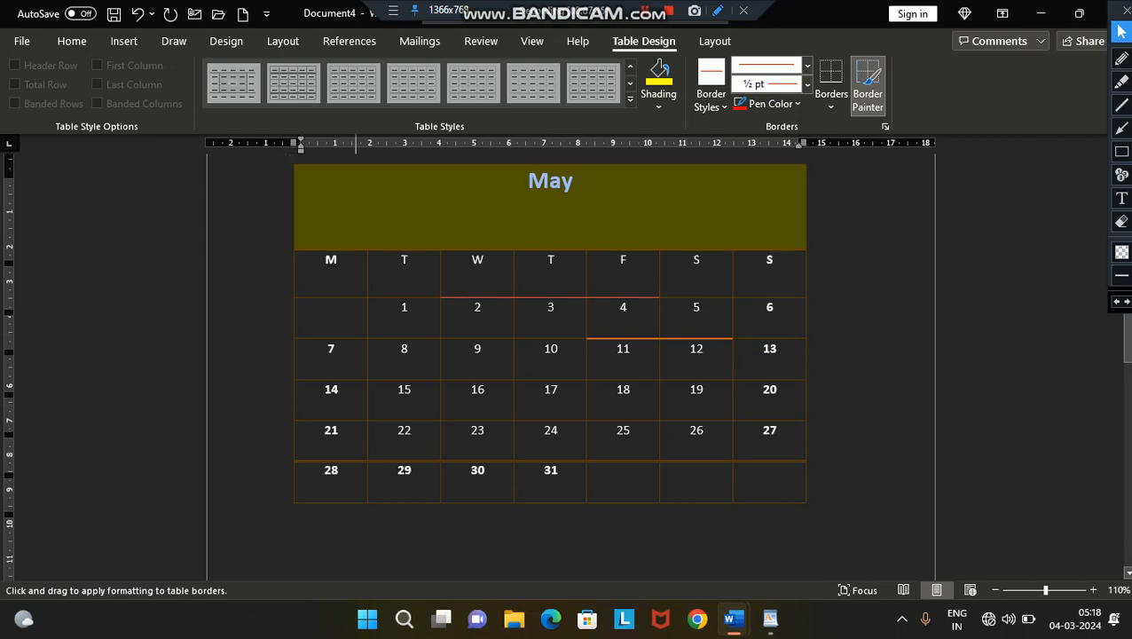
mouse_move(356, 160)
mouse_down()
mouse_move(458, 167)
mouse_move(659, 297)
mouse_move(708, 251)
mouse_up()
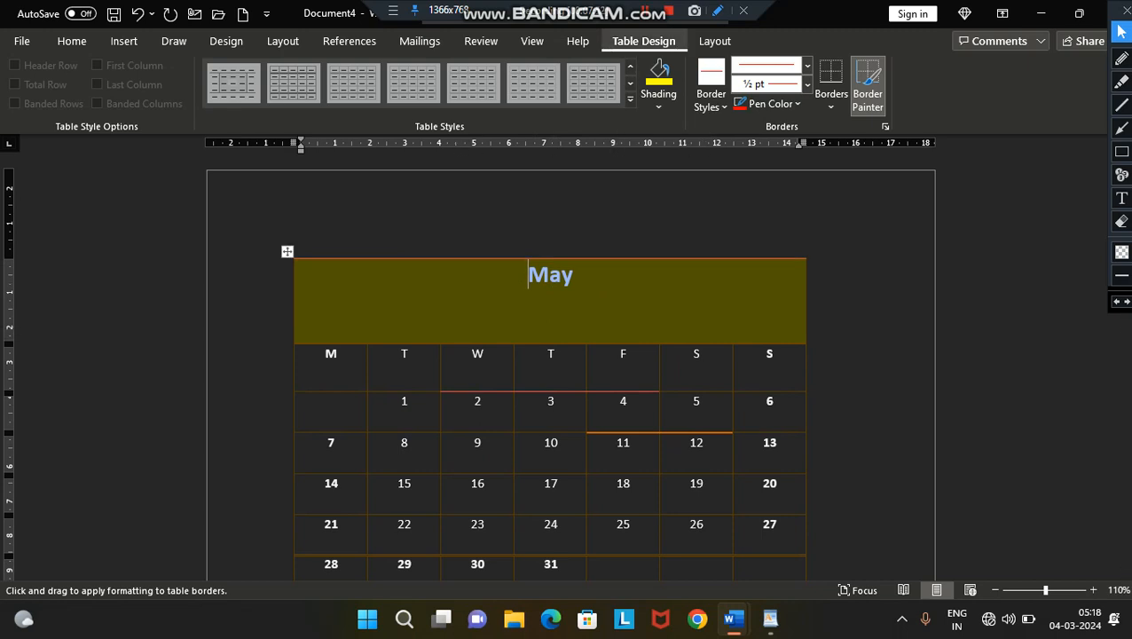
- Insert a blank row above the calendar's first date row
click(714, 41)
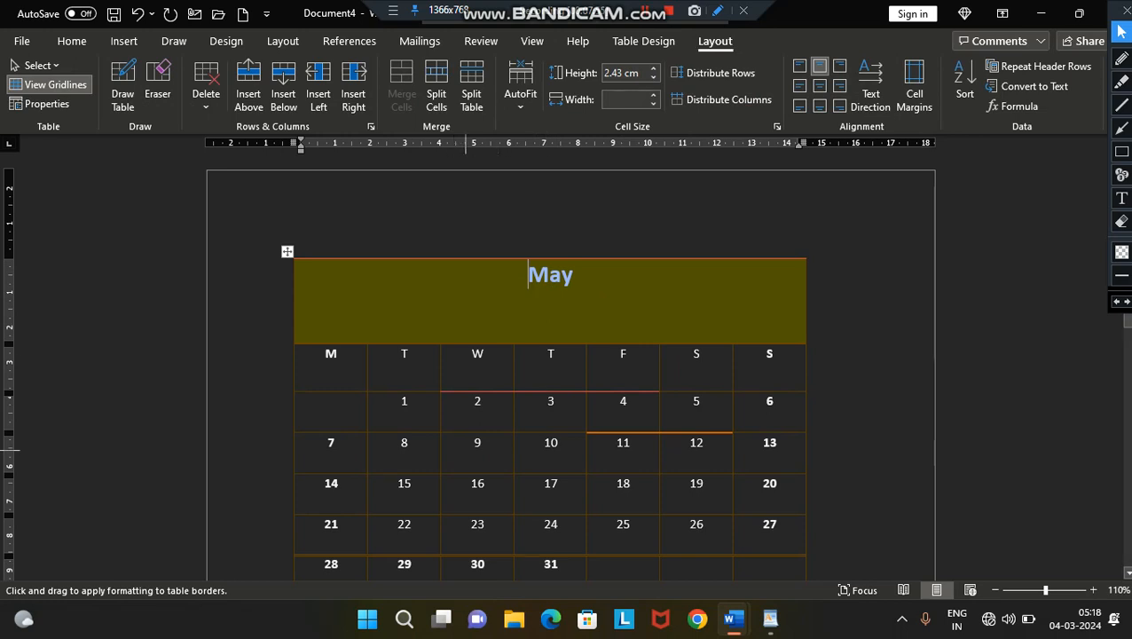
click(471, 411)
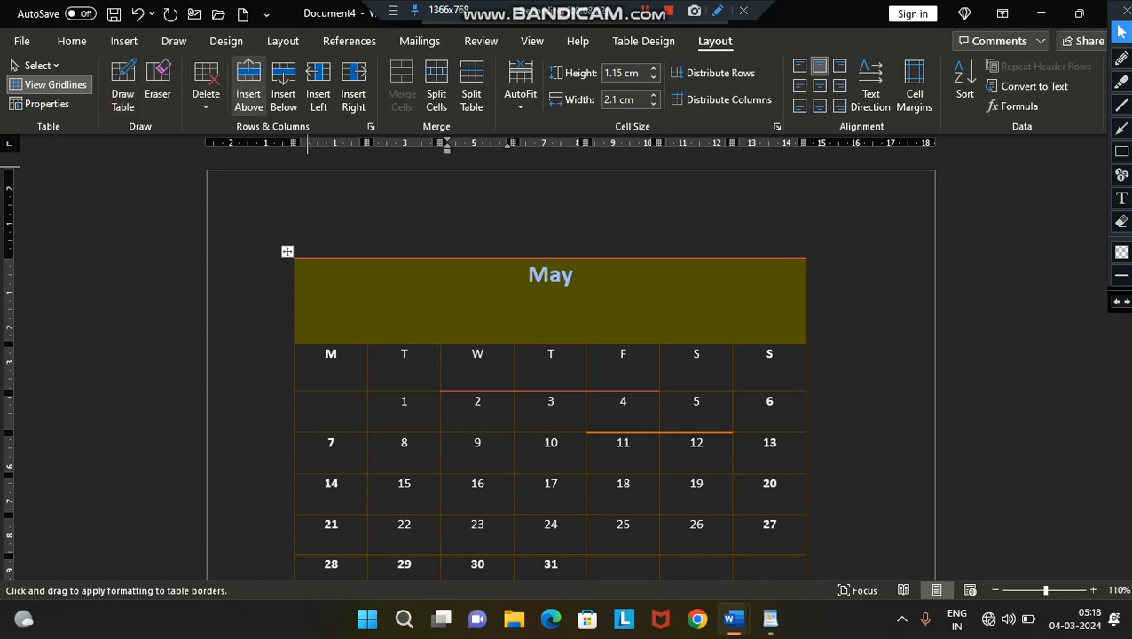
click(248, 89)
- Try inserting columns to the left of the whole calendar and undo the insertions
key(ctrl+a)
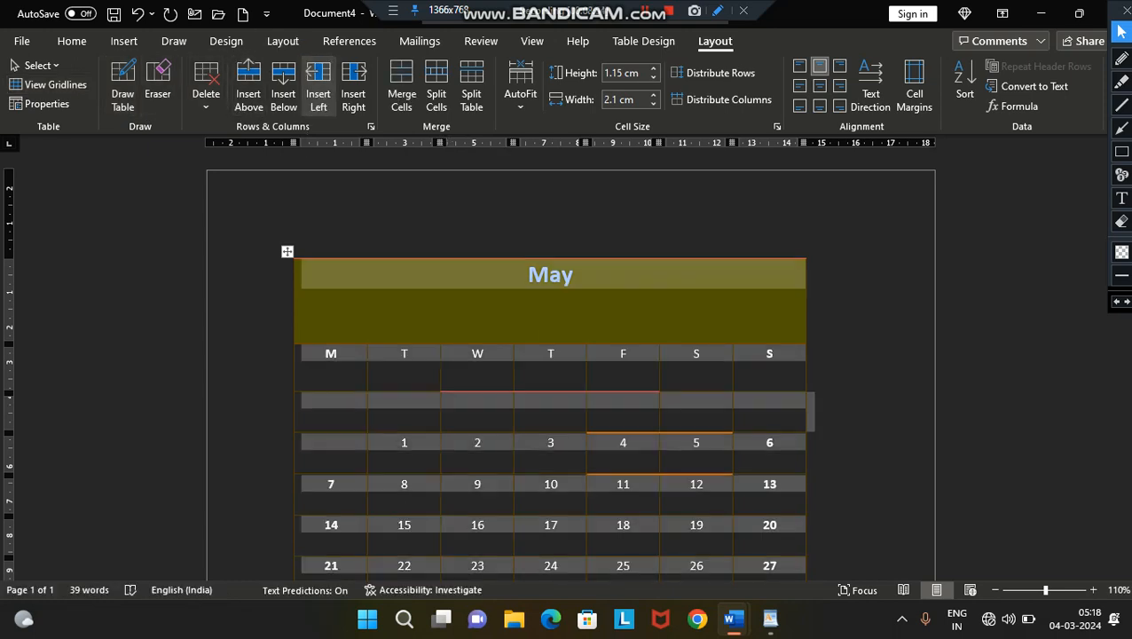
click(317, 93)
click(318, 93)
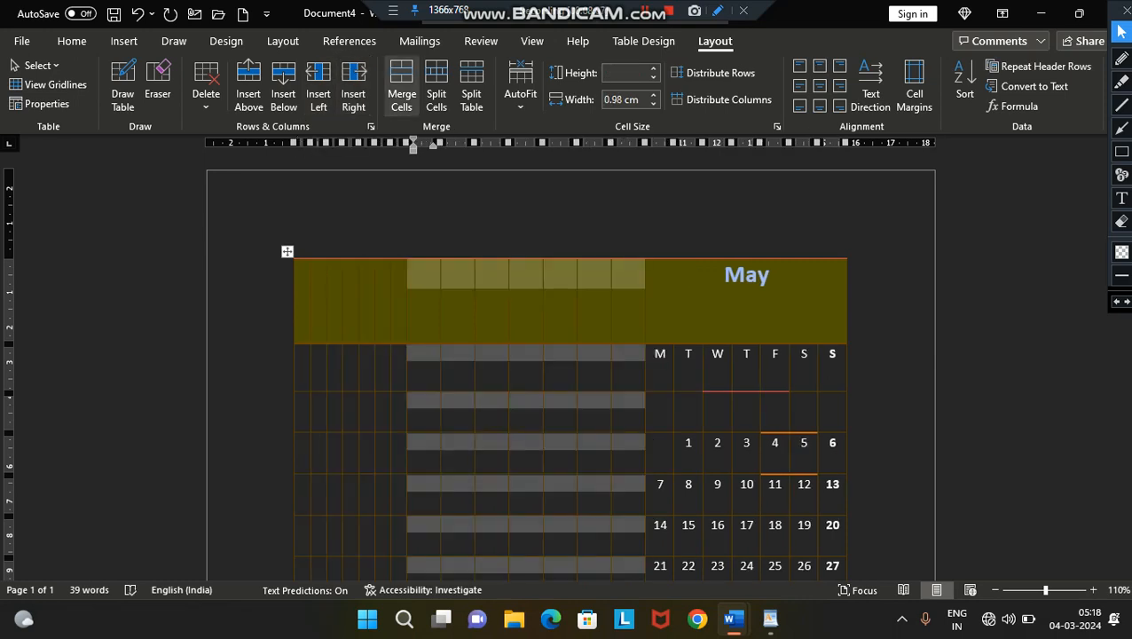
key(ctrl+z)
key(ctrl+z)
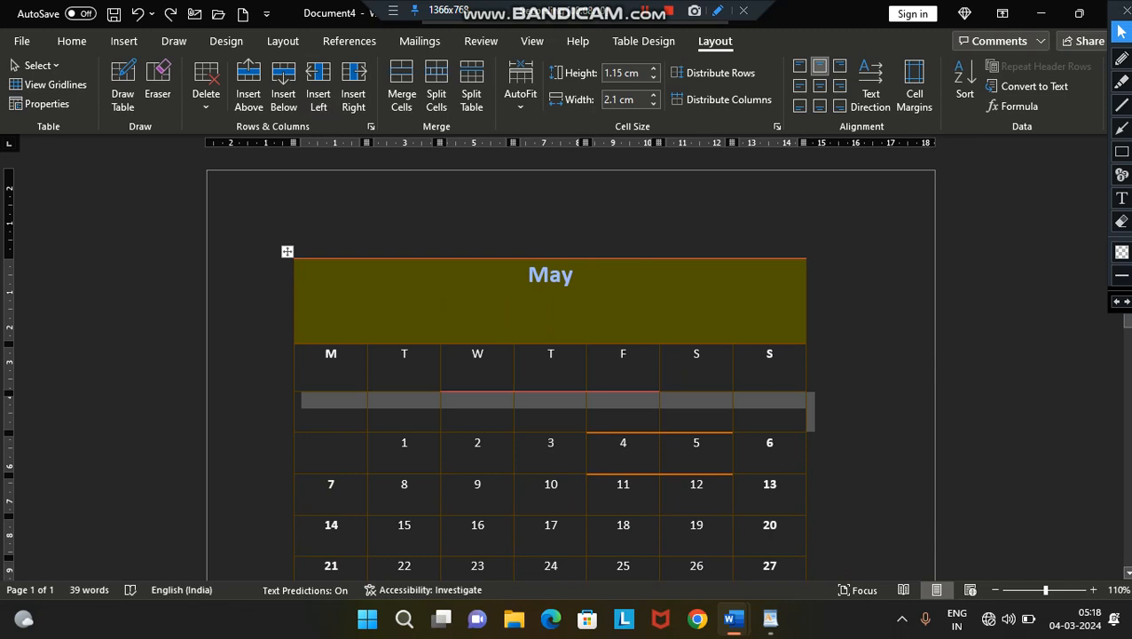
- Merge the five middle cells of the blank row, from Tuesday to Saturday, into one cell
click(405, 402)
drag(405, 400, 700, 401)
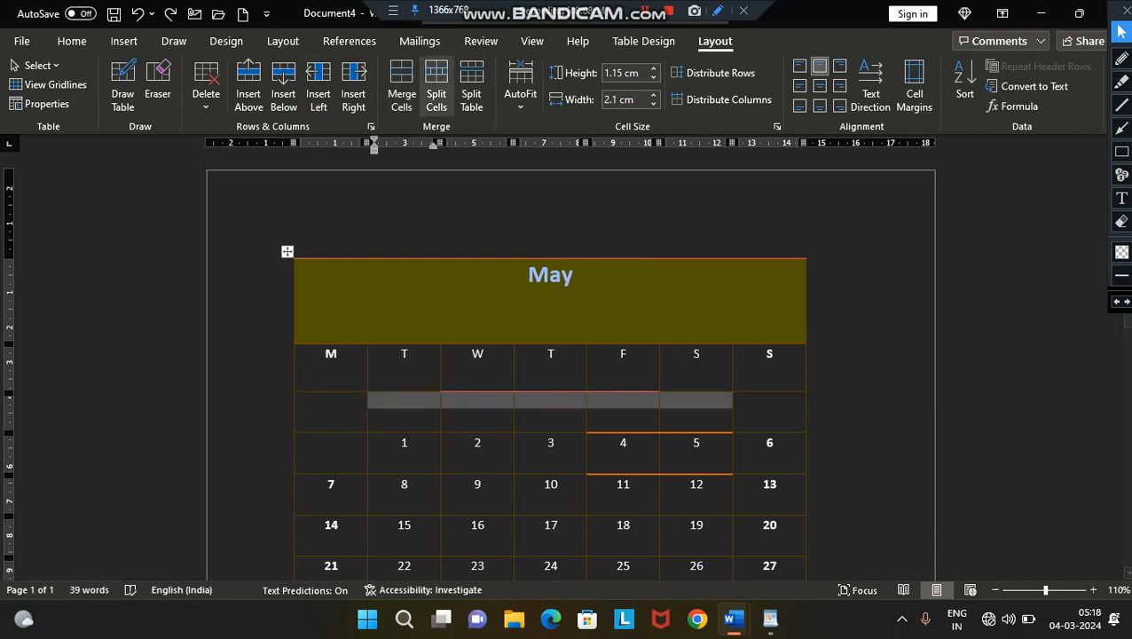
click(401, 93)
click(485, 525)
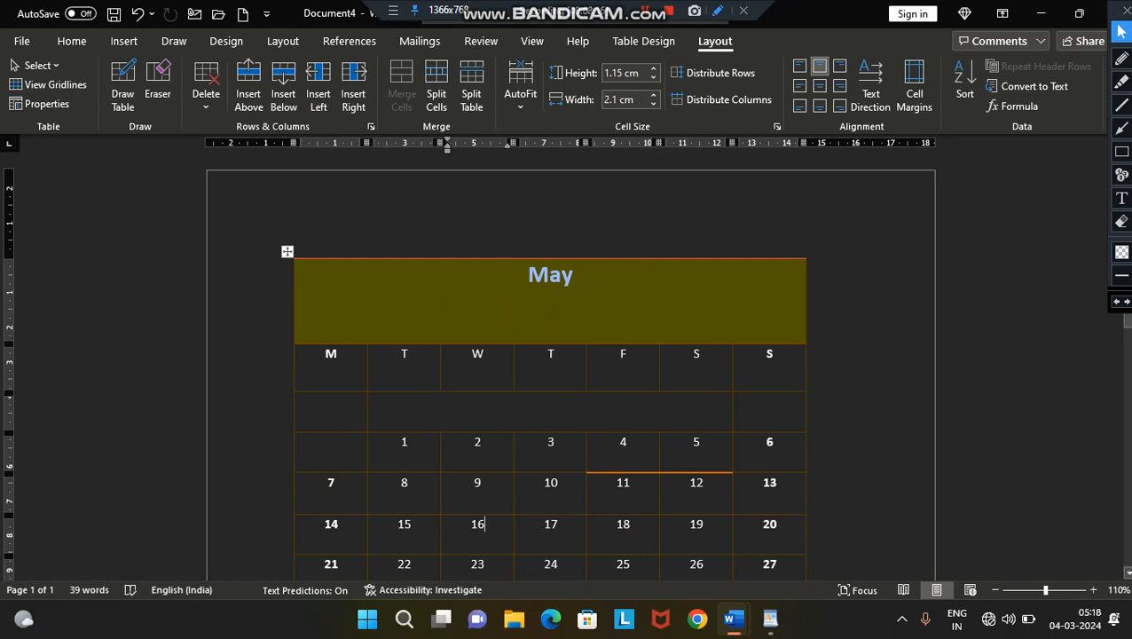
click(551, 396)
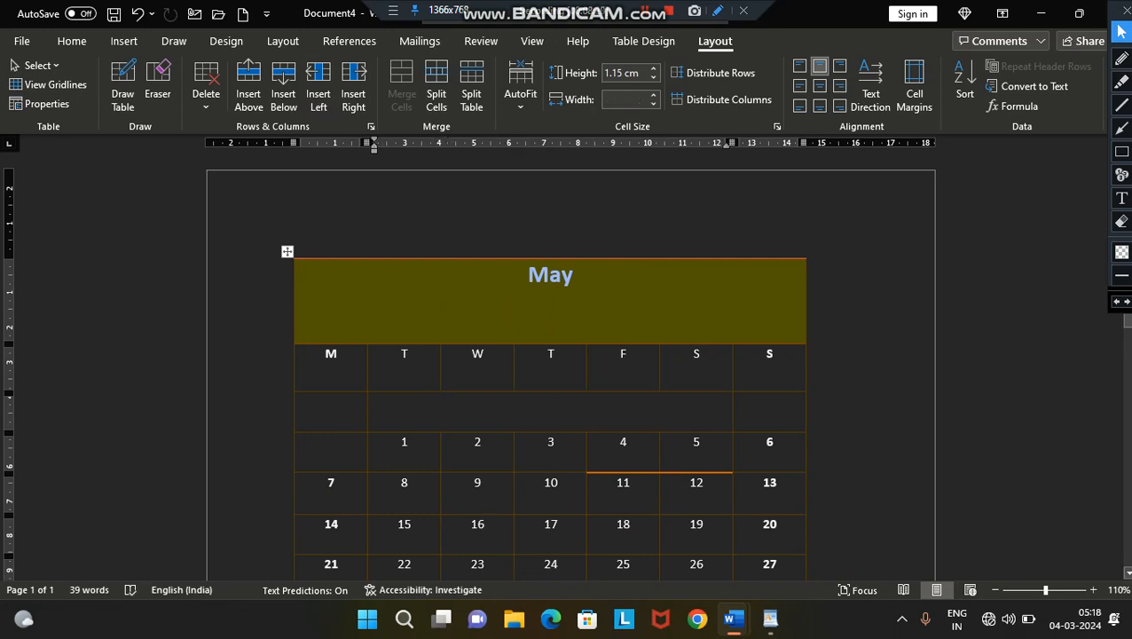
- Set the May title row's height to 2.8 cm, and try and undo a 1.68 cm cell width
click(574, 277)
click(654, 69)
click(654, 70)
click(654, 69)
click(654, 70)
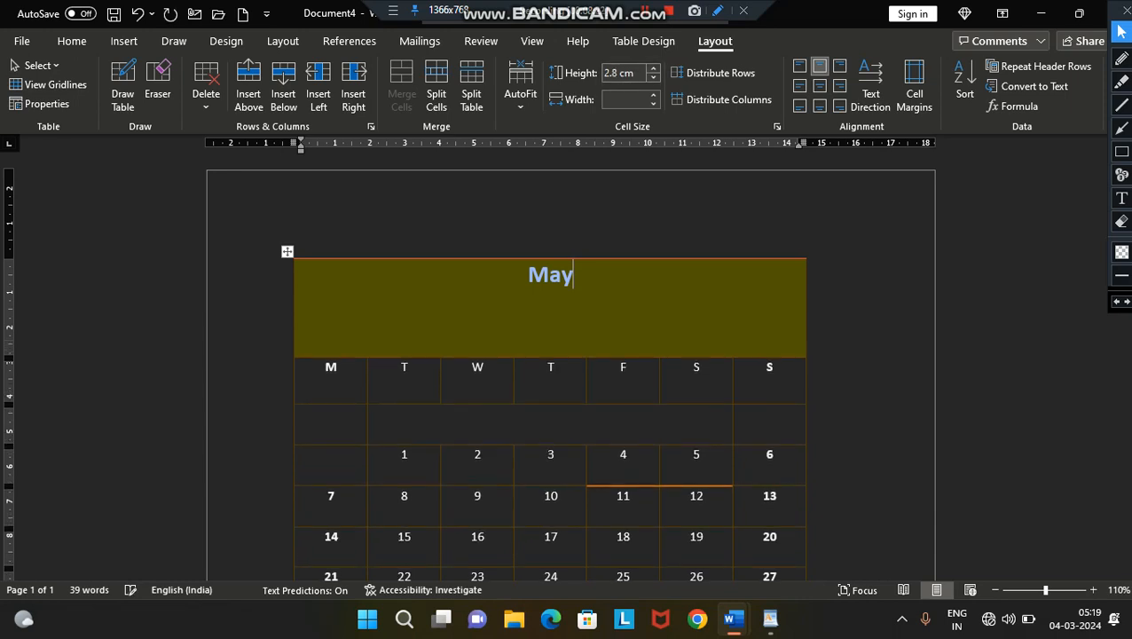
click(653, 95)
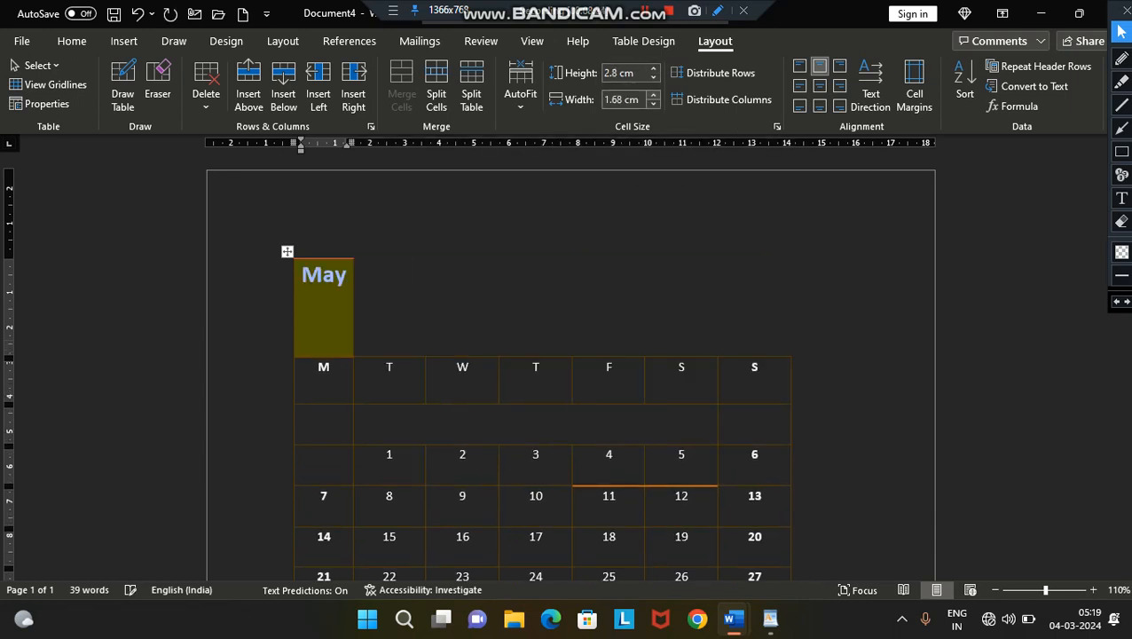
key(ctrl+z)
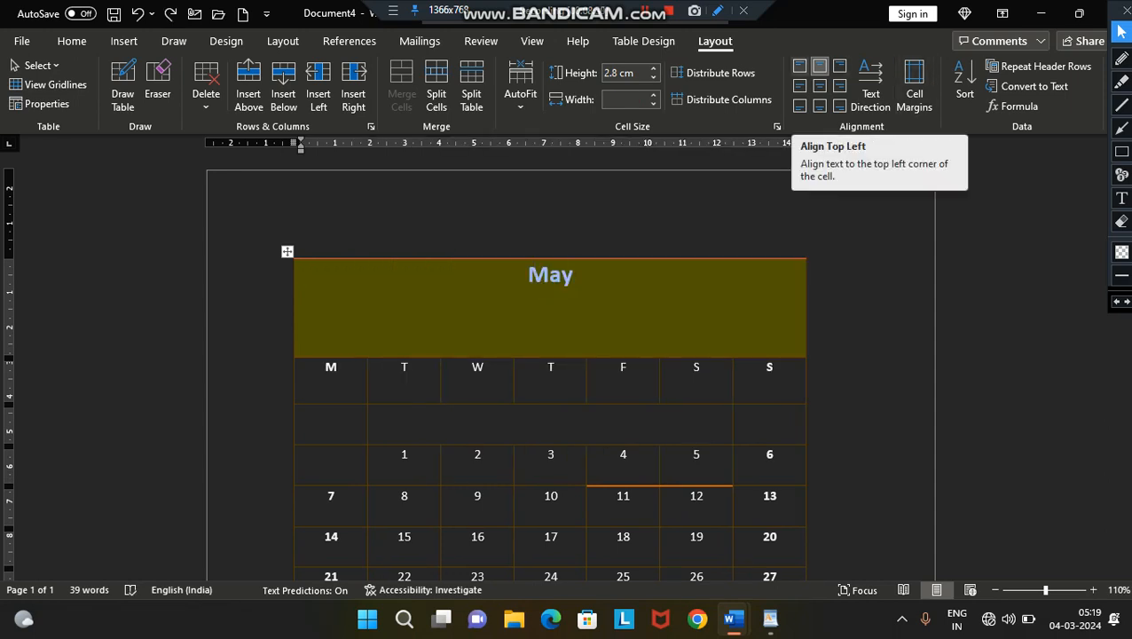
- Try the top, centre and bottom cell alignments on the May title and finish with it centred horizontally and vertically
click(799, 65)
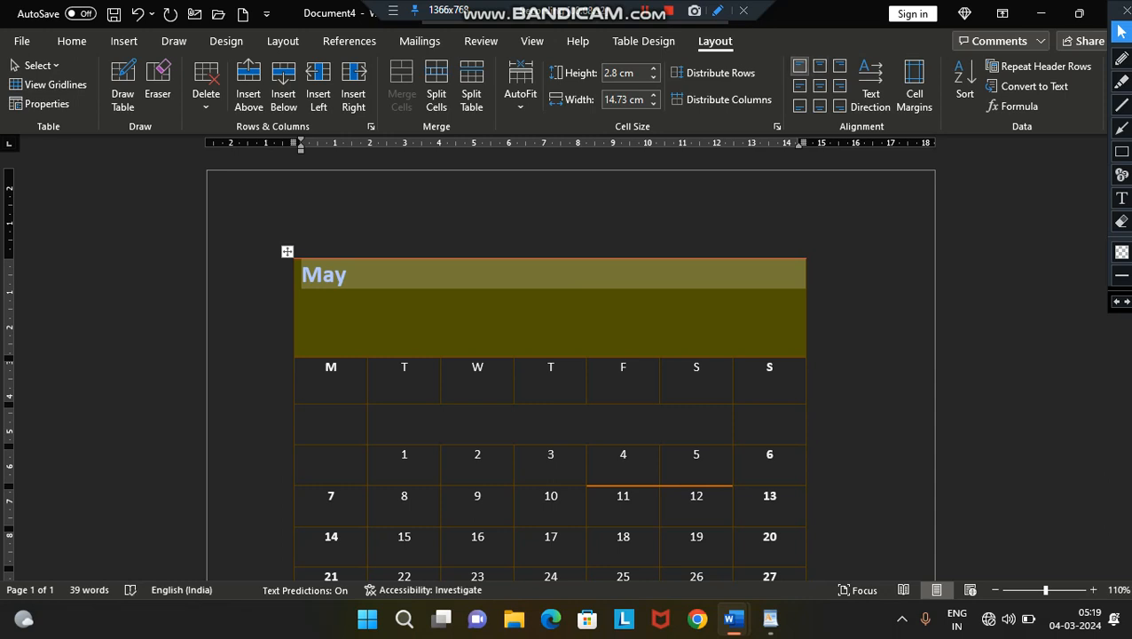
click(820, 66)
click(839, 65)
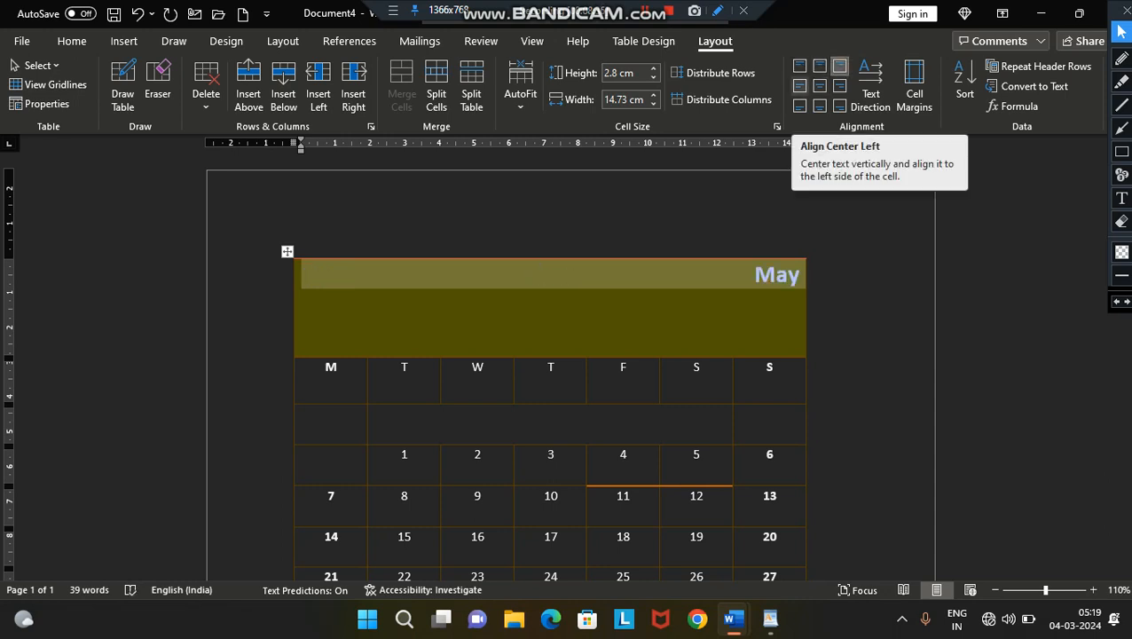
click(799, 86)
click(820, 86)
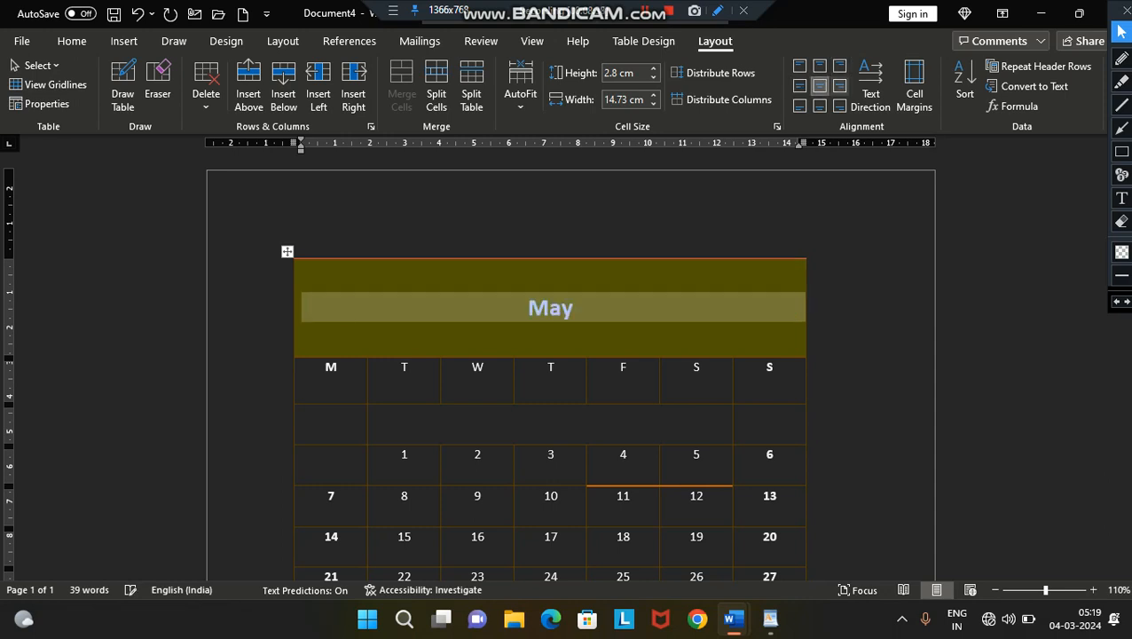
click(839, 86)
click(800, 106)
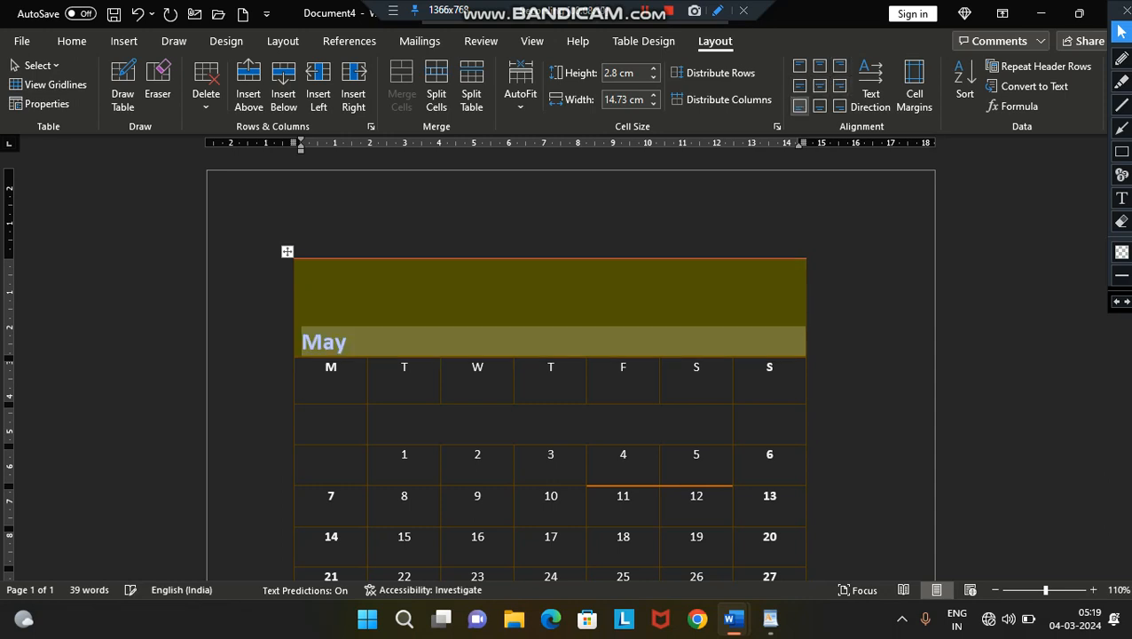
click(820, 105)
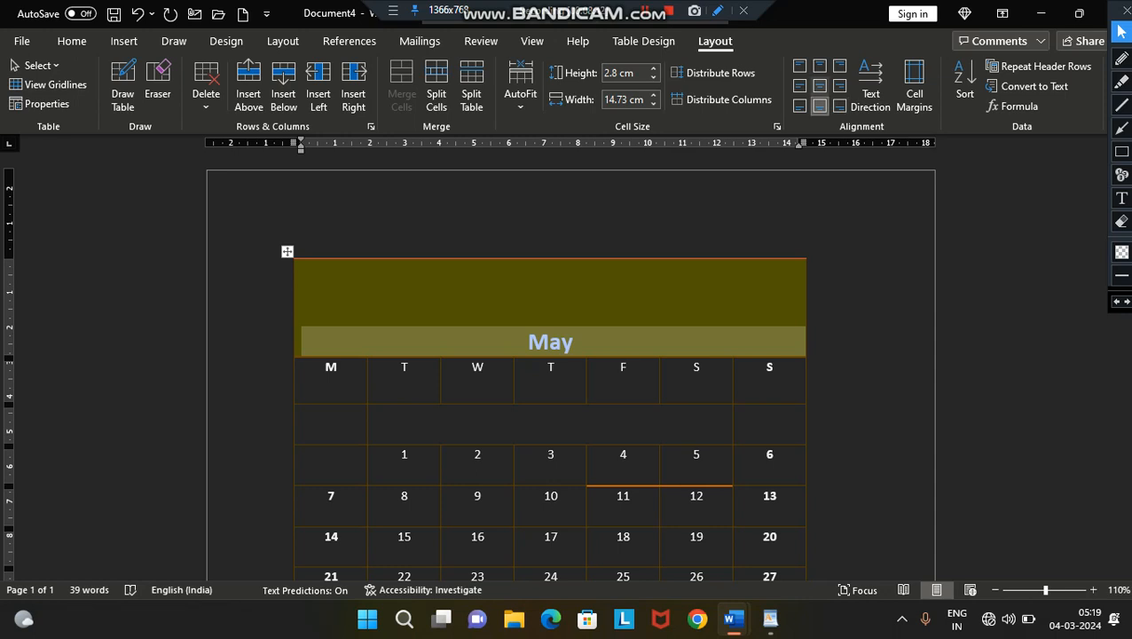
click(820, 86)
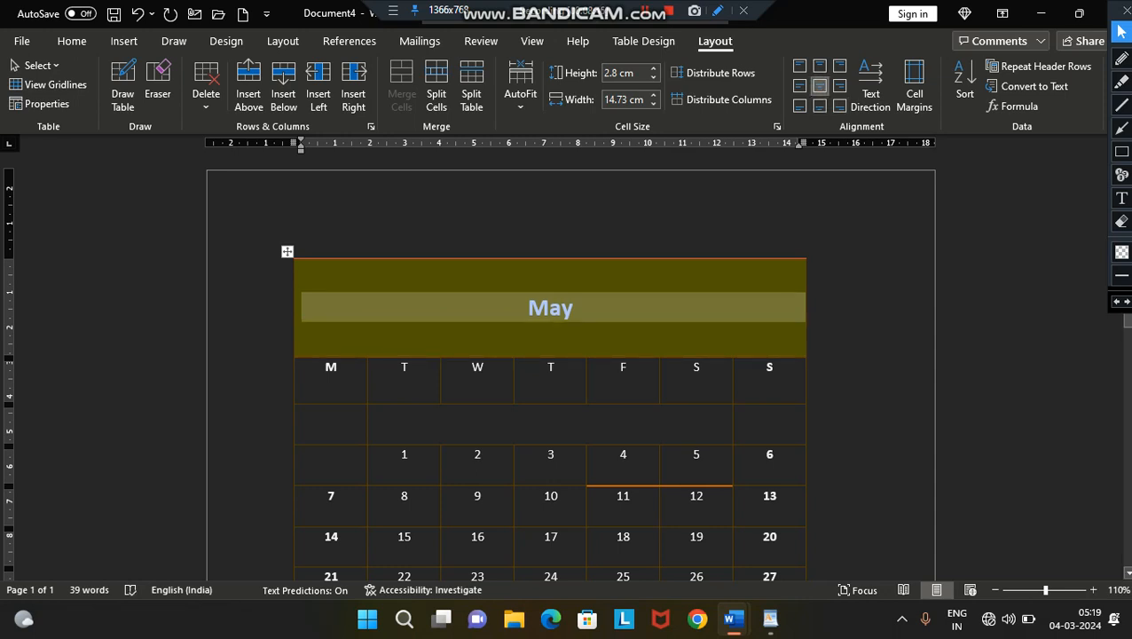
click(574, 308)
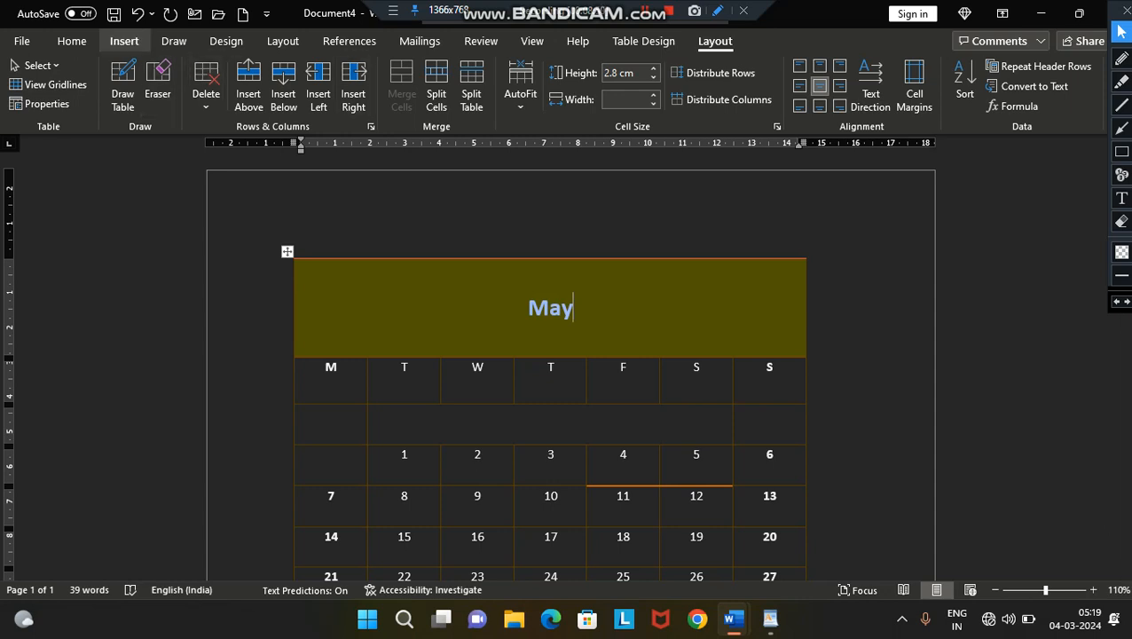
- Try to insert an Excel spreadsheet from the May title cell
click(124, 40)
click(120, 88)
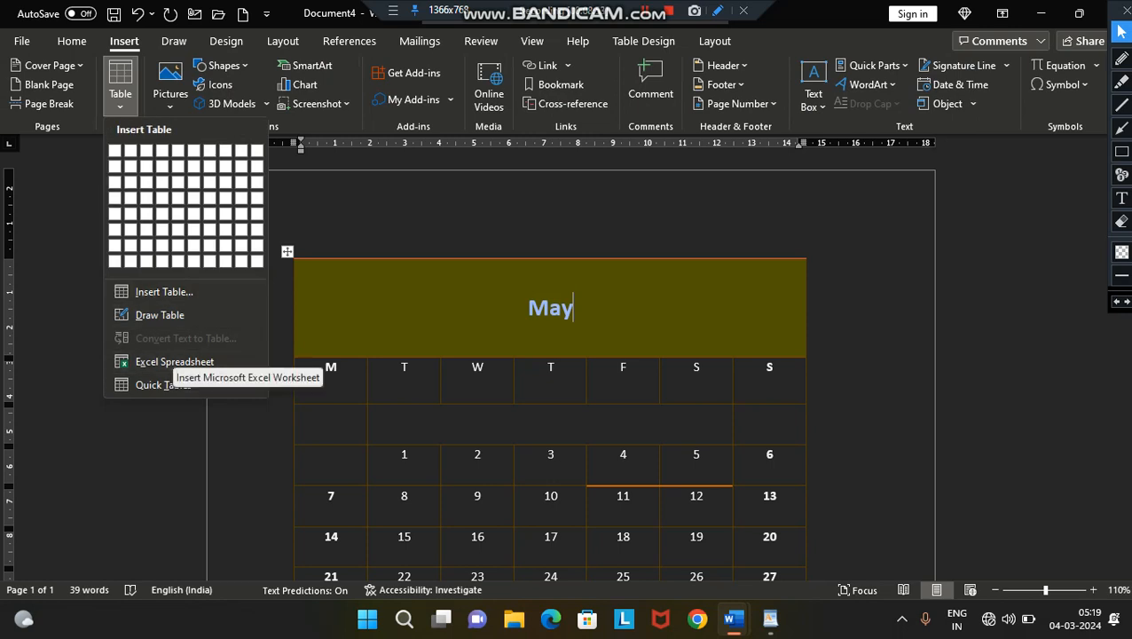
click(173, 362)
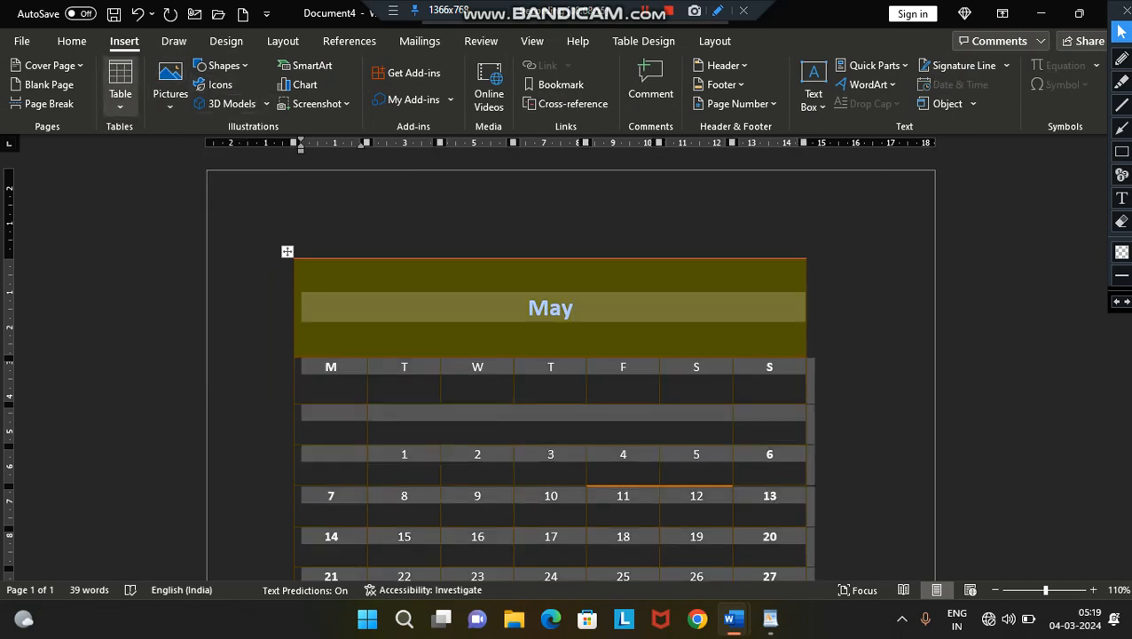
click(121, 89)
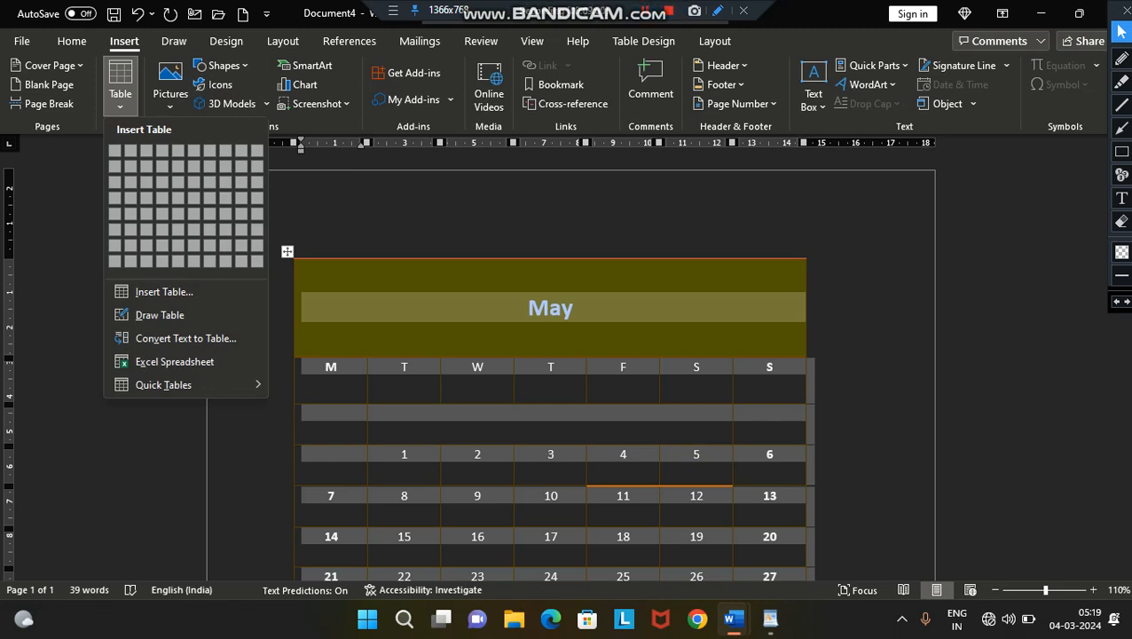
click(643, 41)
click(529, 308)
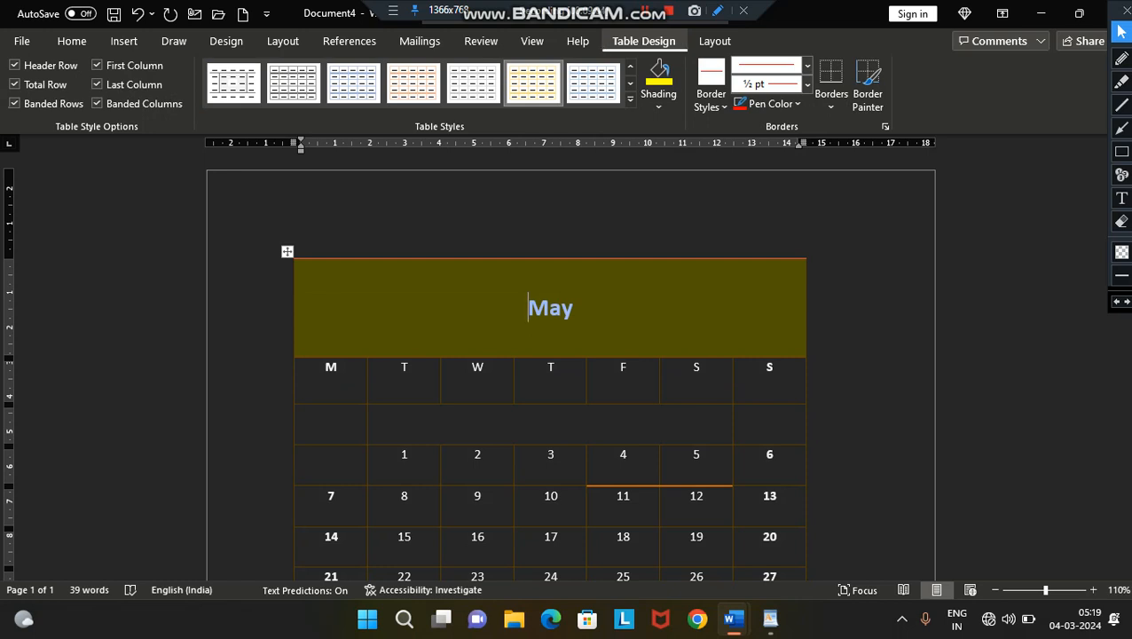
- Select the entire calendar along with the rest of the document's content
click(715, 40)
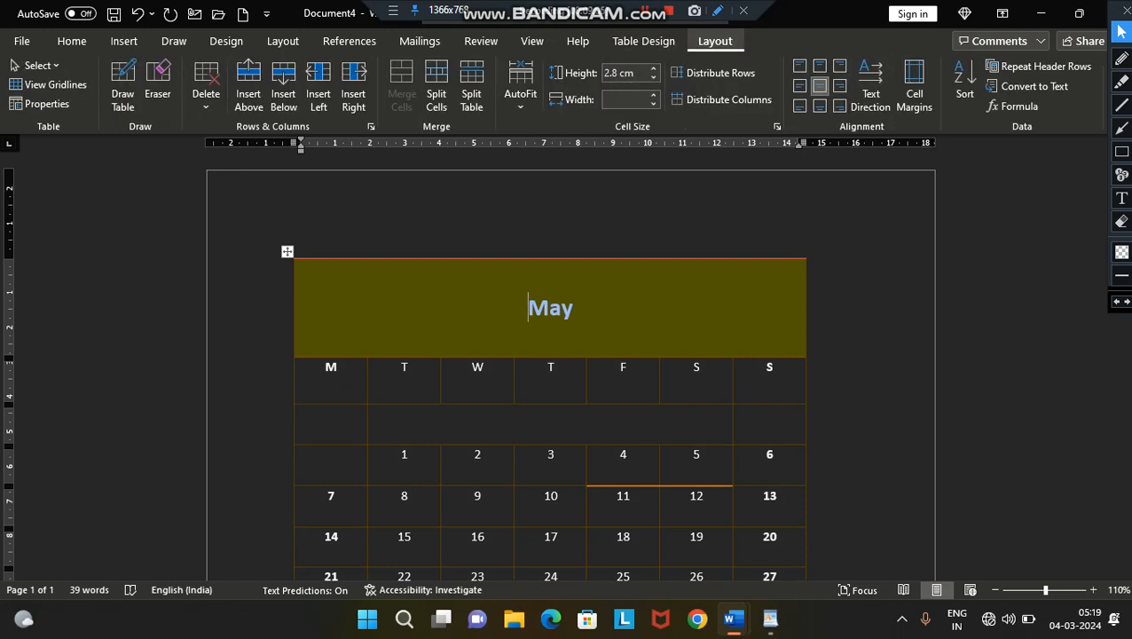
click(485, 368)
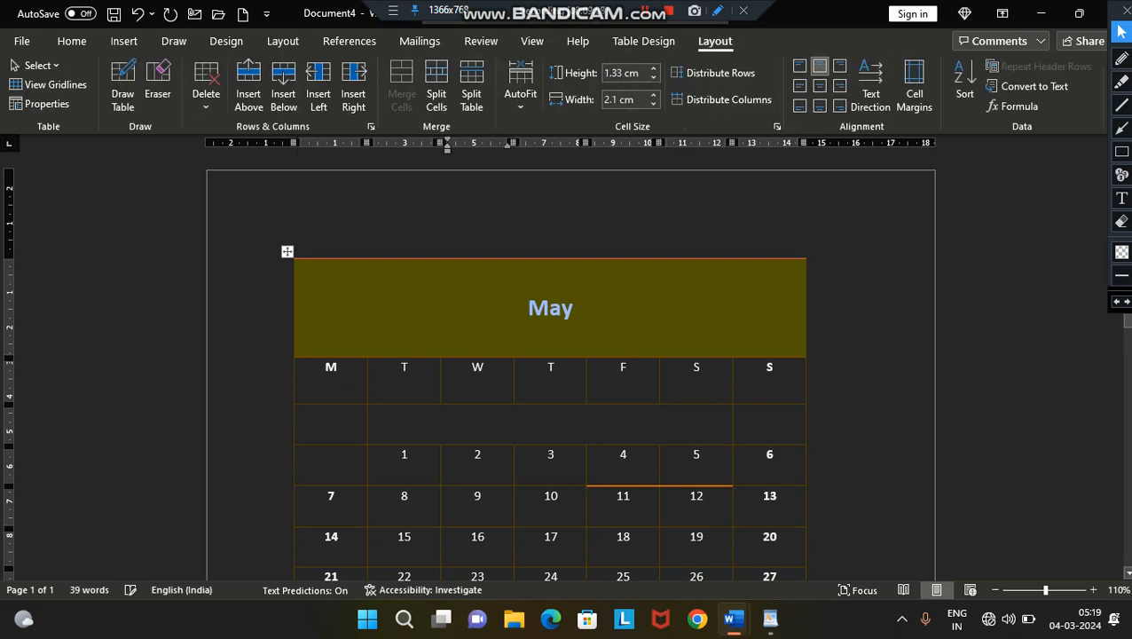
key(ctrl+a)
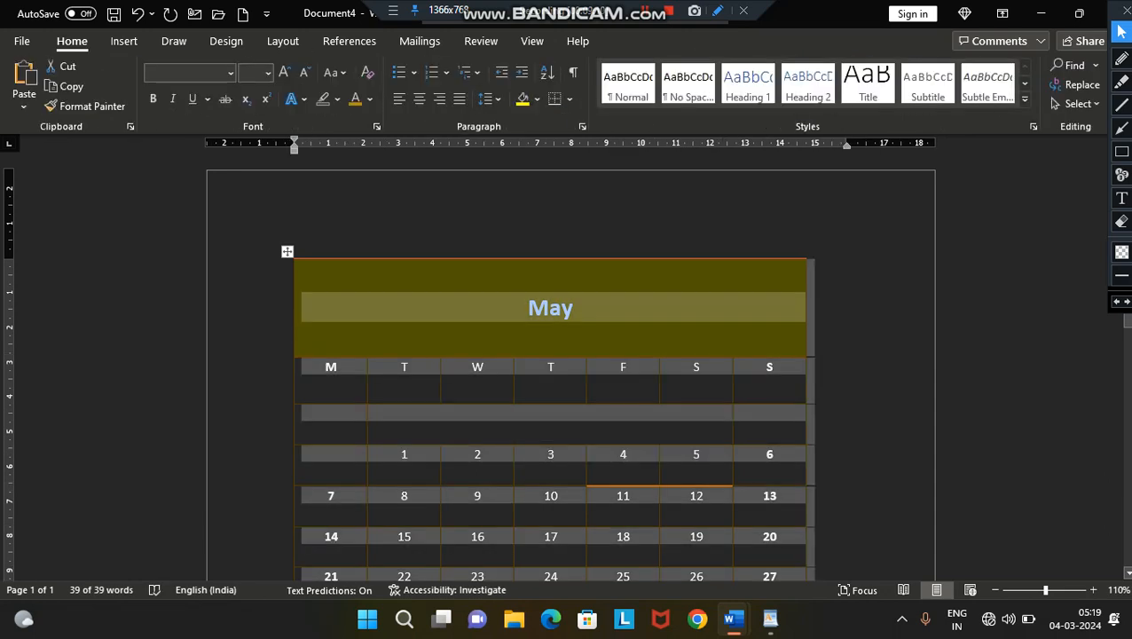